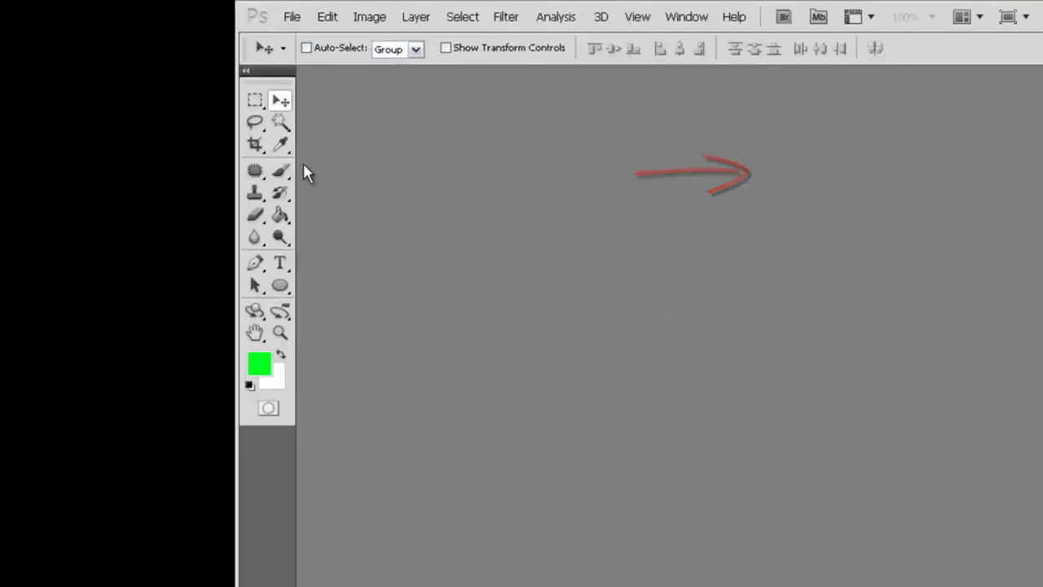
# - Tour the Brush, Type, Burn, Paint Bucket and History Brush tools in the toolbox
pyautogui.click(391, 231)
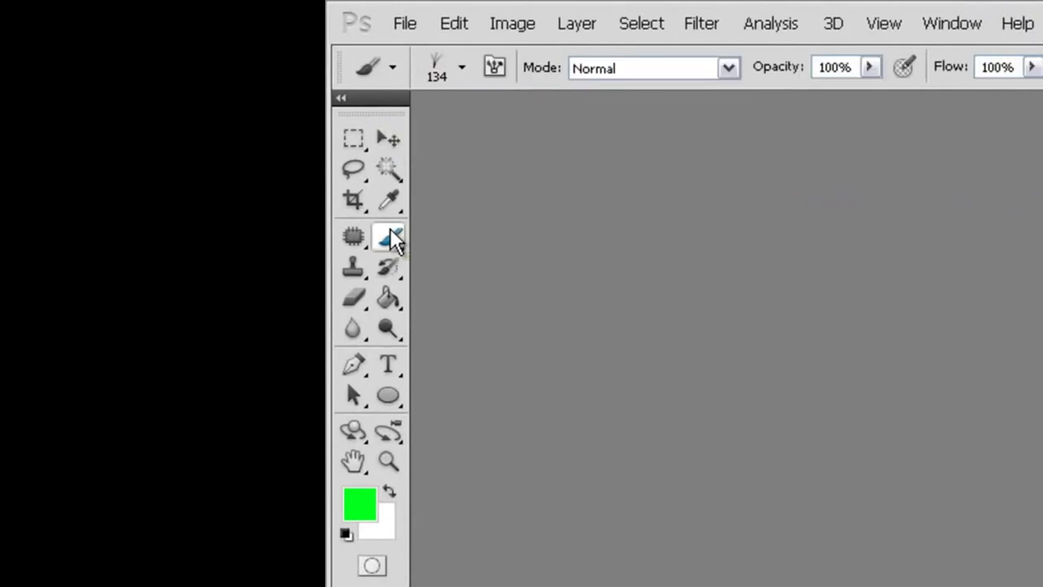
pyautogui.click(396, 360)
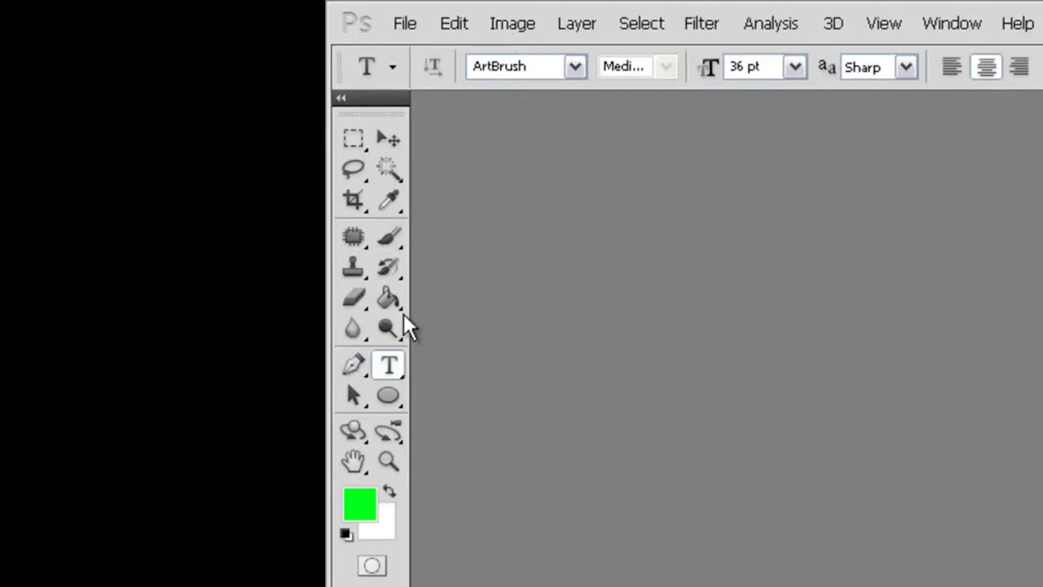
pyautogui.click(396, 324)
pyautogui.click(388, 299)
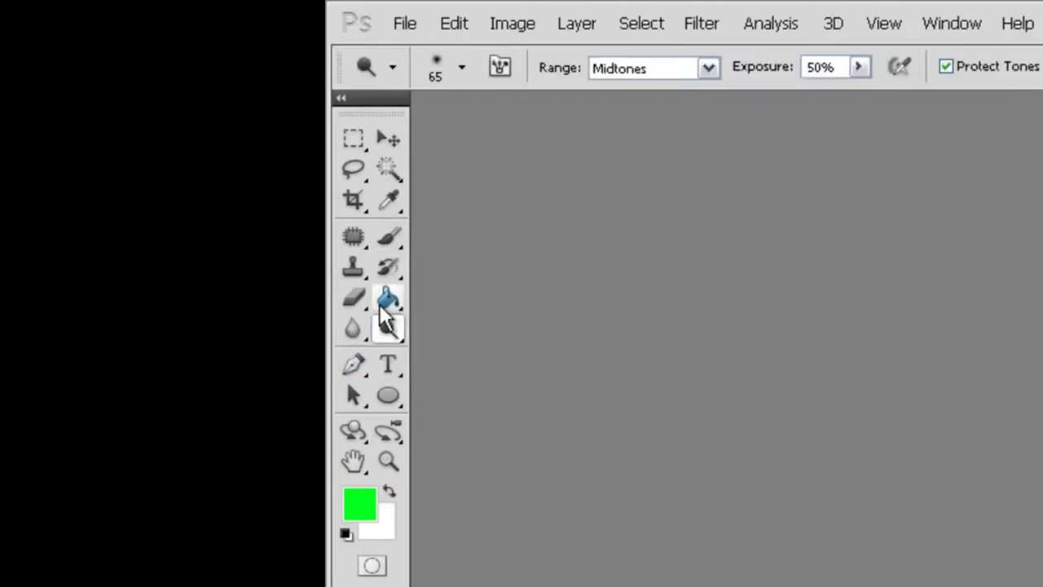
pyautogui.click(390, 269)
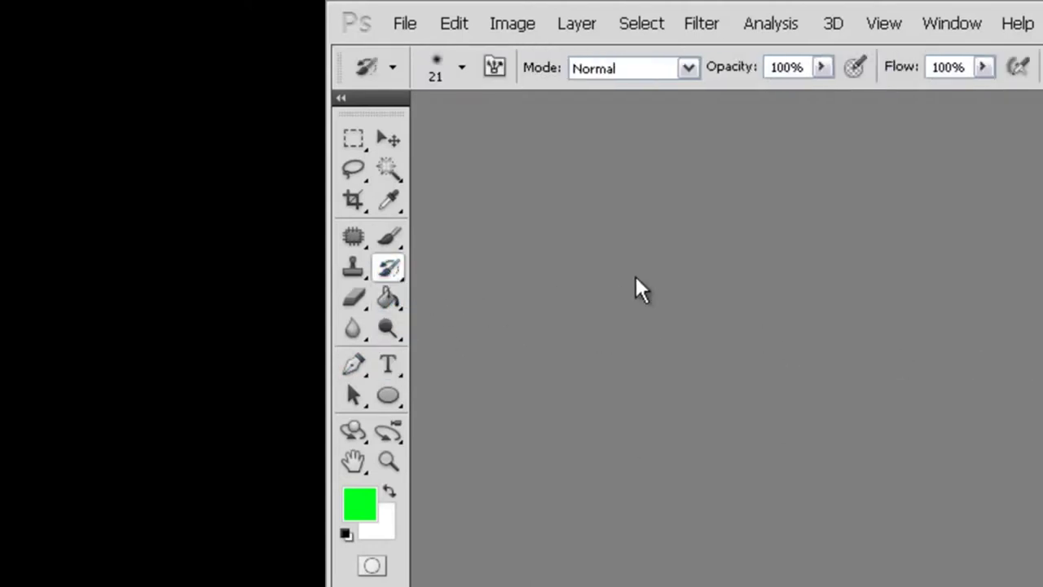
pyautogui.click(390, 237)
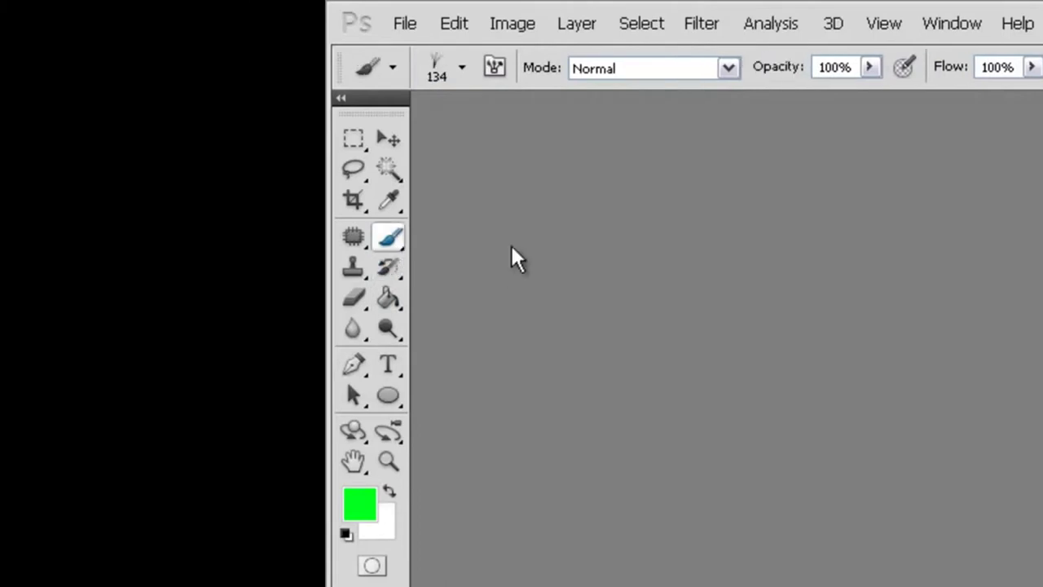
# - Make the Eyedropper the active tool and show its companion tools in the flyout
pyautogui.click(391, 201)
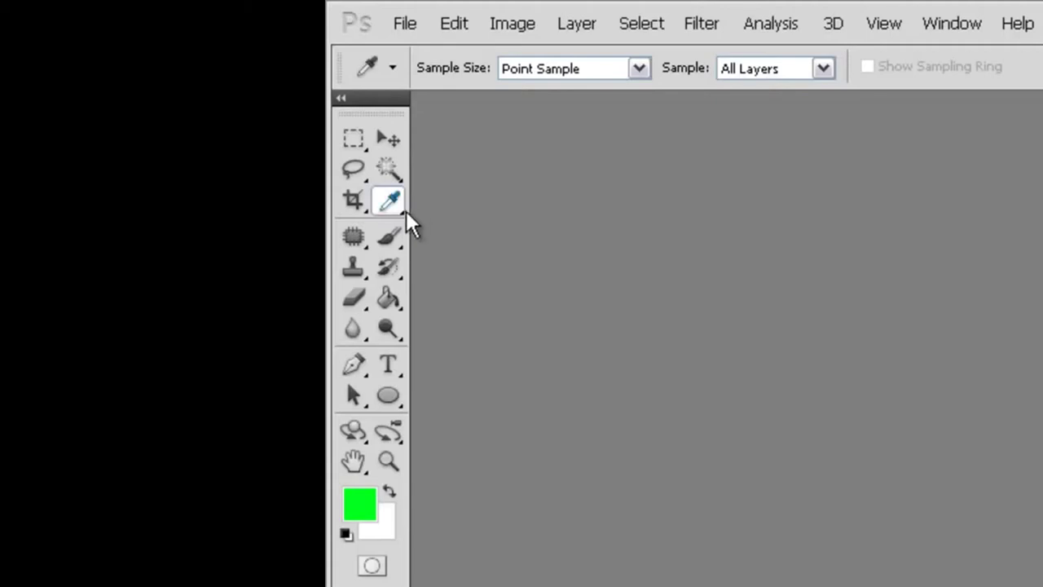
pyautogui.rightClick(405, 209)
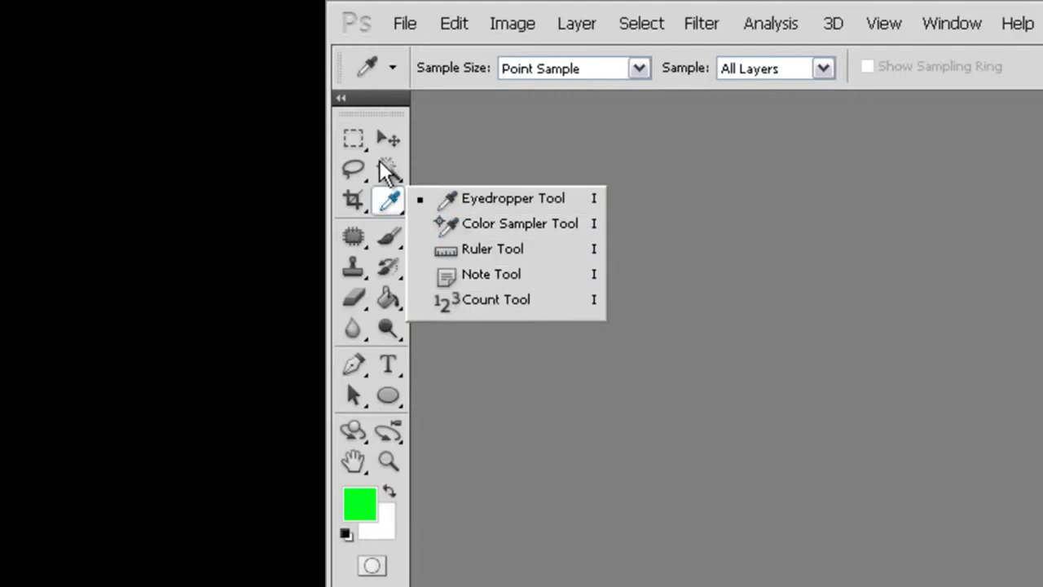
pyautogui.click(388, 206)
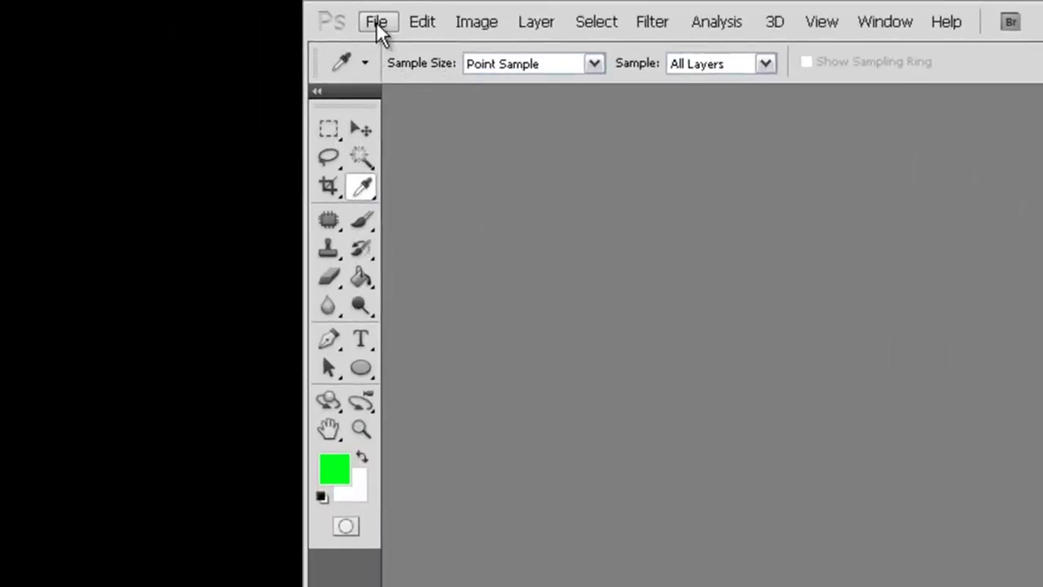
# - Create a white 600 × 150 px, 72 ppi document named 'my first design'
pyautogui.click(376, 22)
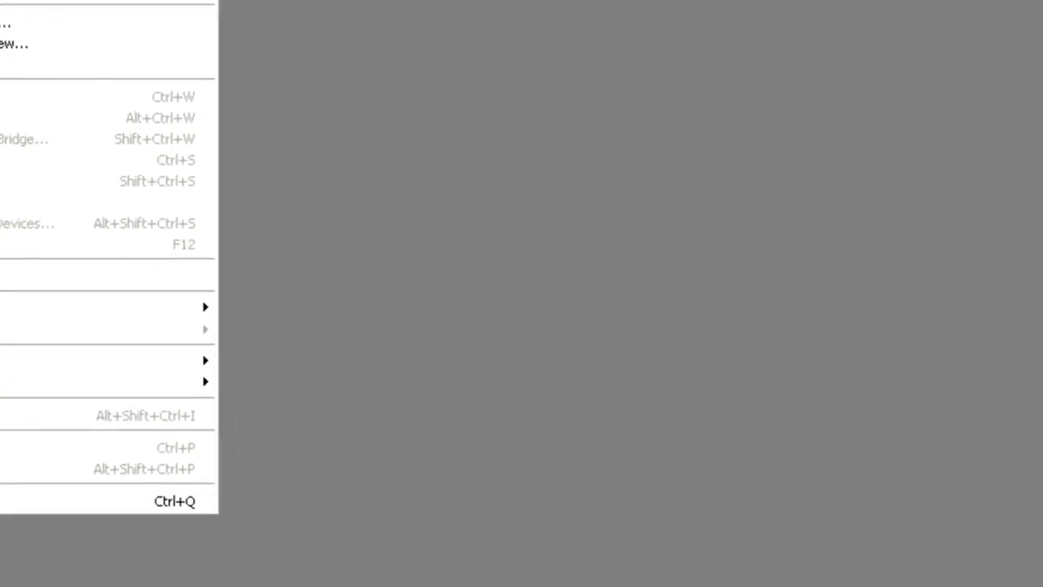
pyautogui.click(384, 44)
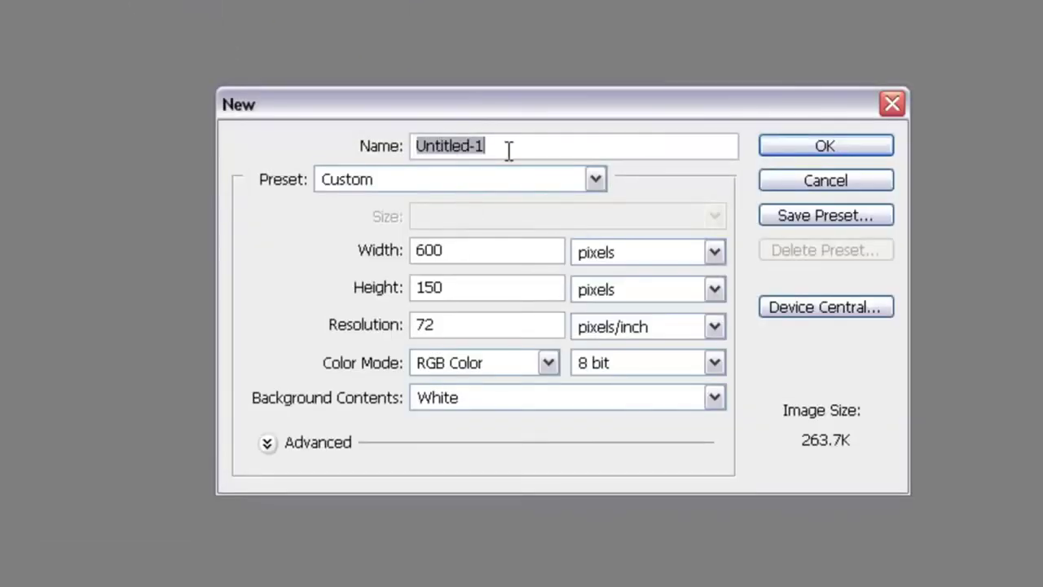
pyautogui.write('my first design')
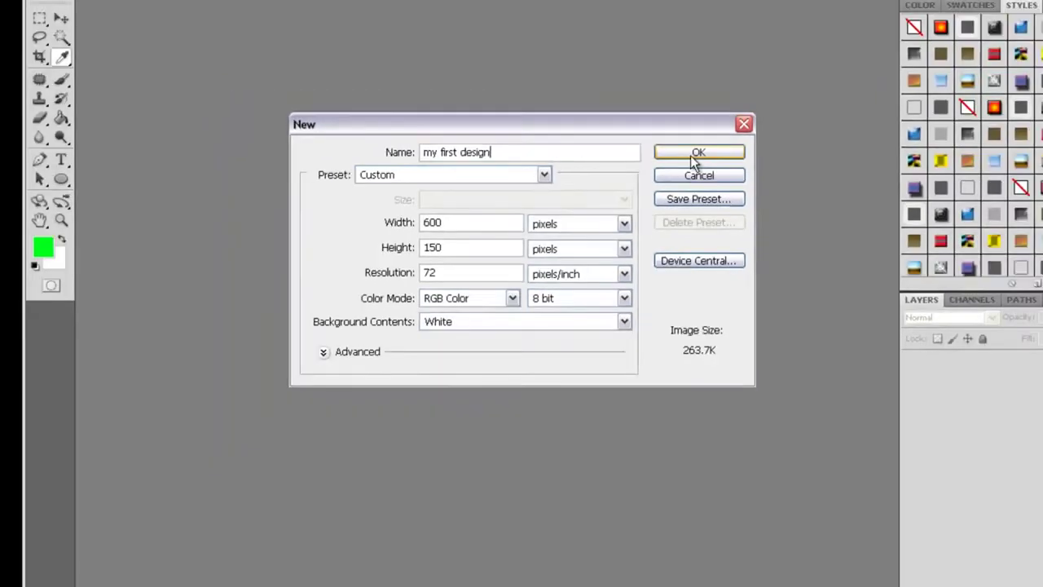
pyautogui.click(696, 155)
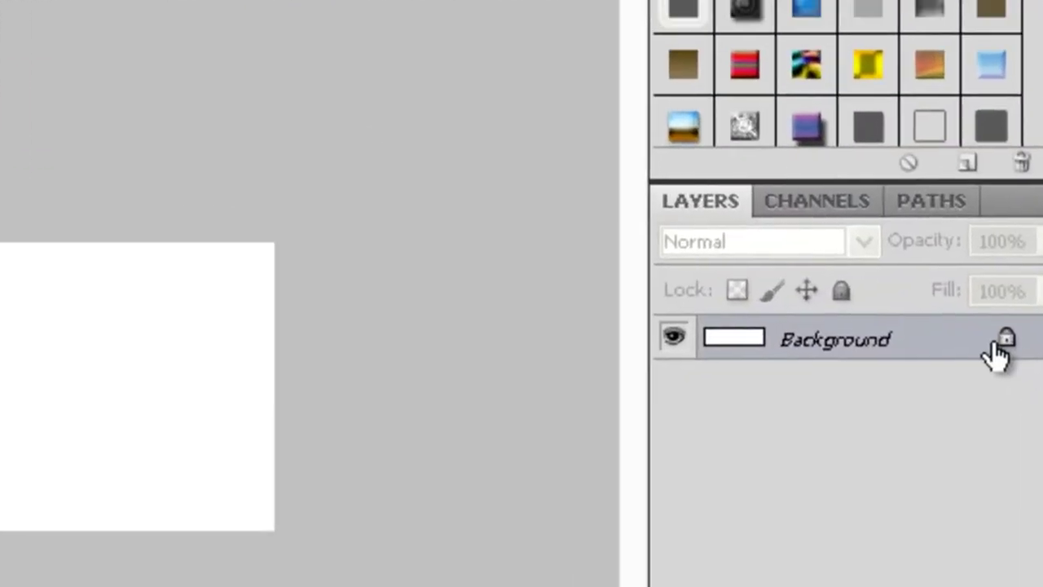
# - Unlock the Background layer as Layer 0 and select the Move tool
pyautogui.doubleClick(946, 318)
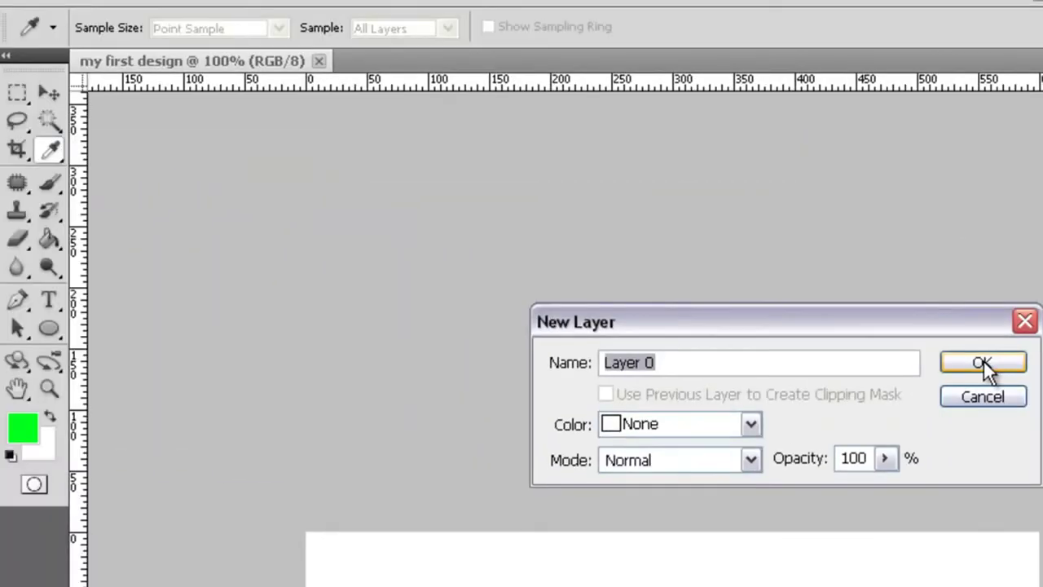
pyautogui.click(982, 363)
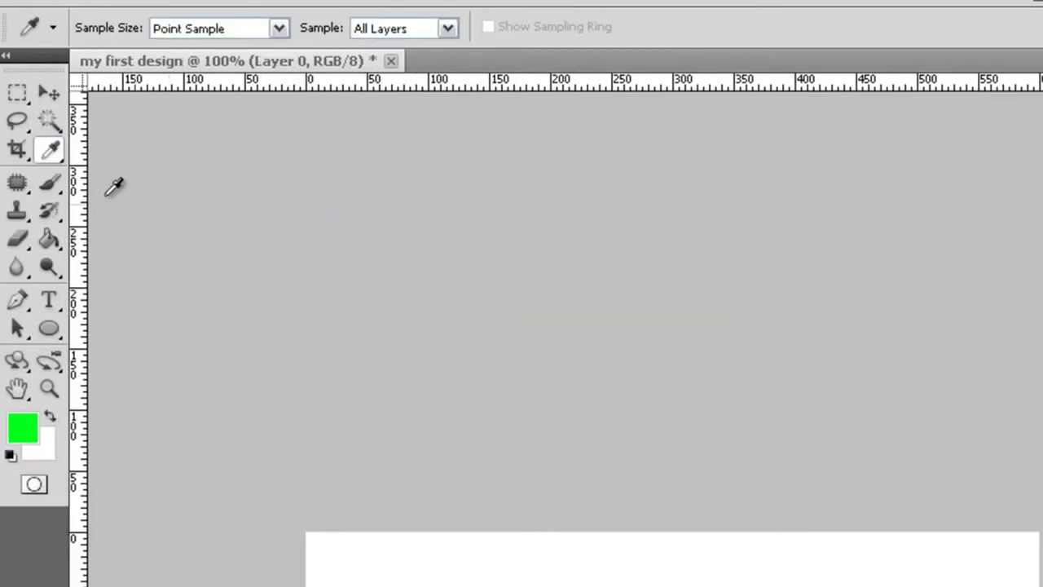
pyautogui.click(47, 95)
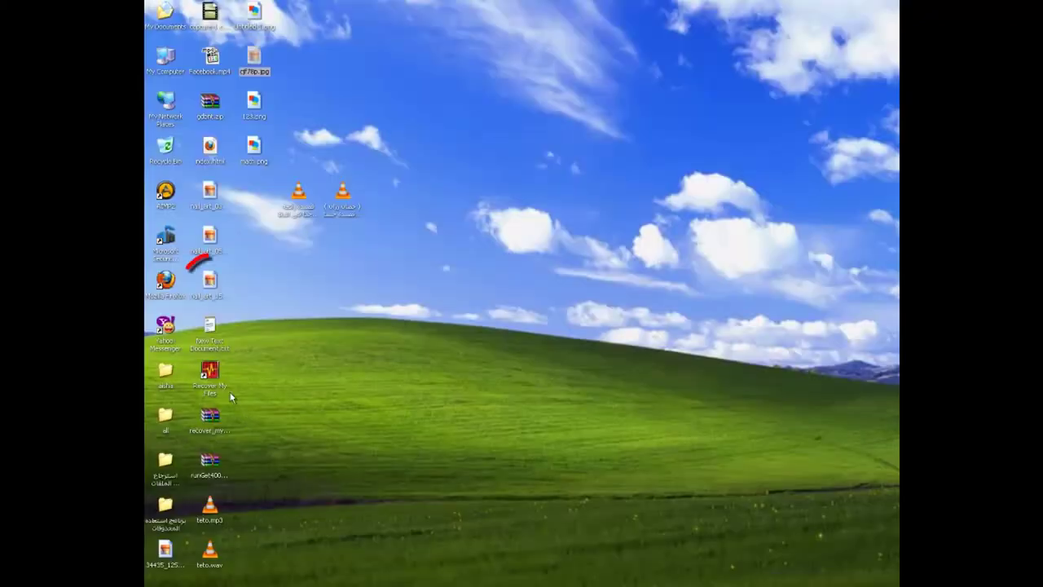
# - Open nail_art_15.jpg by dragging it from the desktop, and pick up nail_art_03.jpg
pyautogui.moveTo(210, 284); pyautogui.dragTo(482, 430)
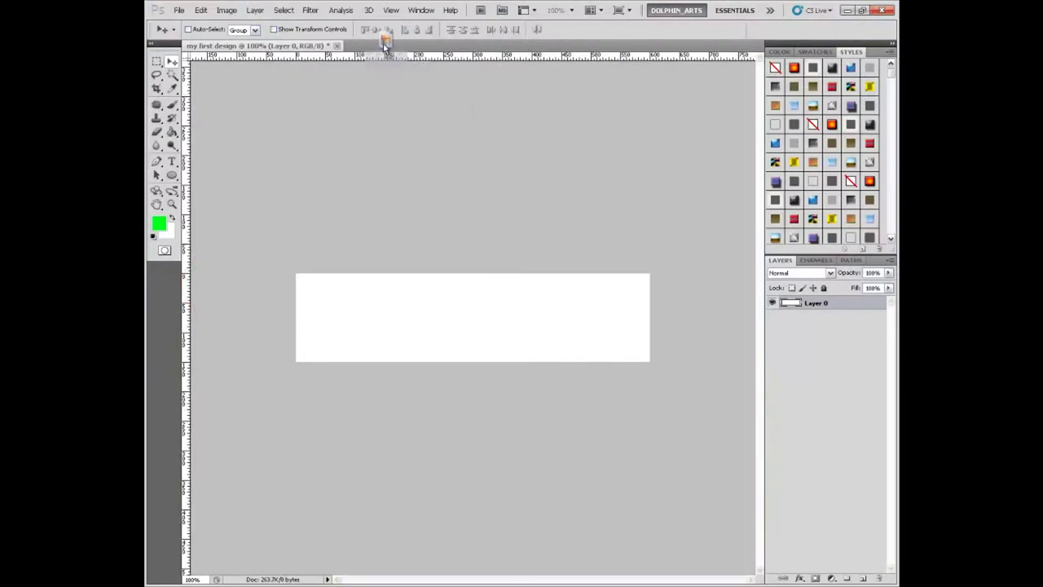
pyautogui.moveTo(385, 47); pyautogui.dragTo(380, 49)
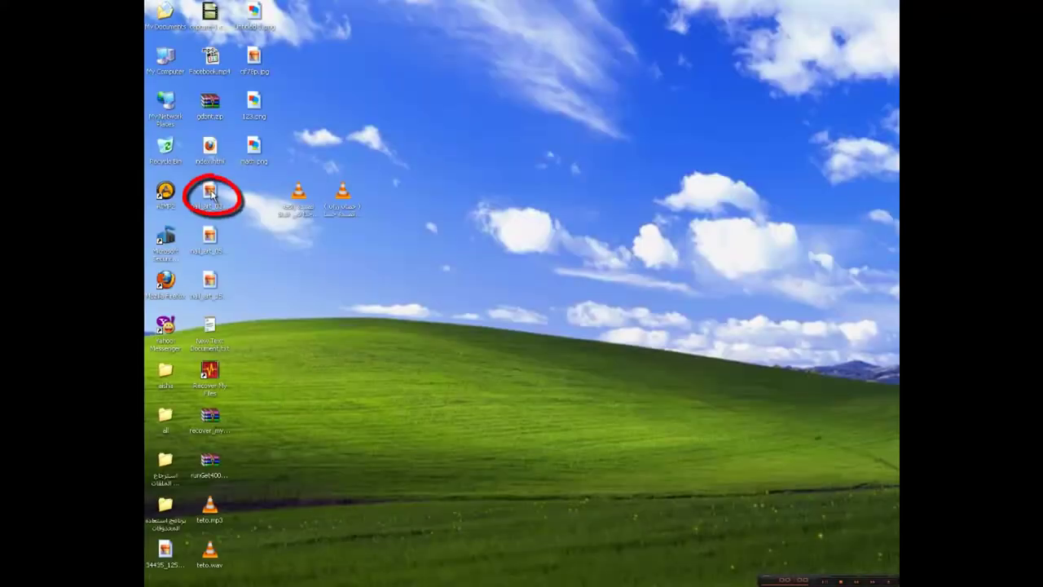
pyautogui.moveTo(231, 196)
pyautogui.mouseDown()
pyautogui.moveTo(431, 498)
pyautogui.moveTo(503, 45)
pyautogui.mouseUp()
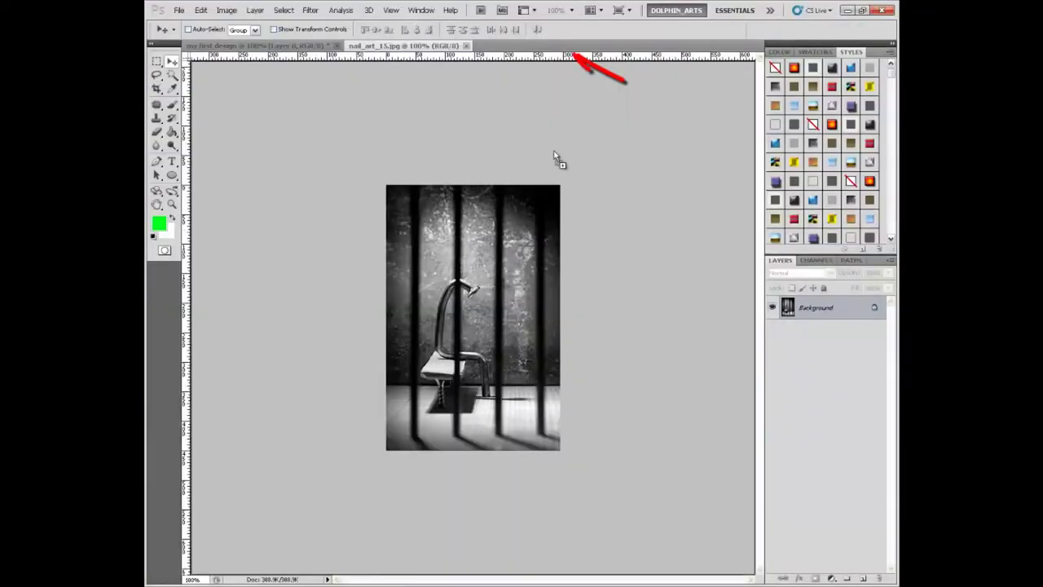
# - Open nail_art_03.jpg in Photoshop and check all three document tabs
pyautogui.moveTo(501, 44); pyautogui.dragTo(503, 45)
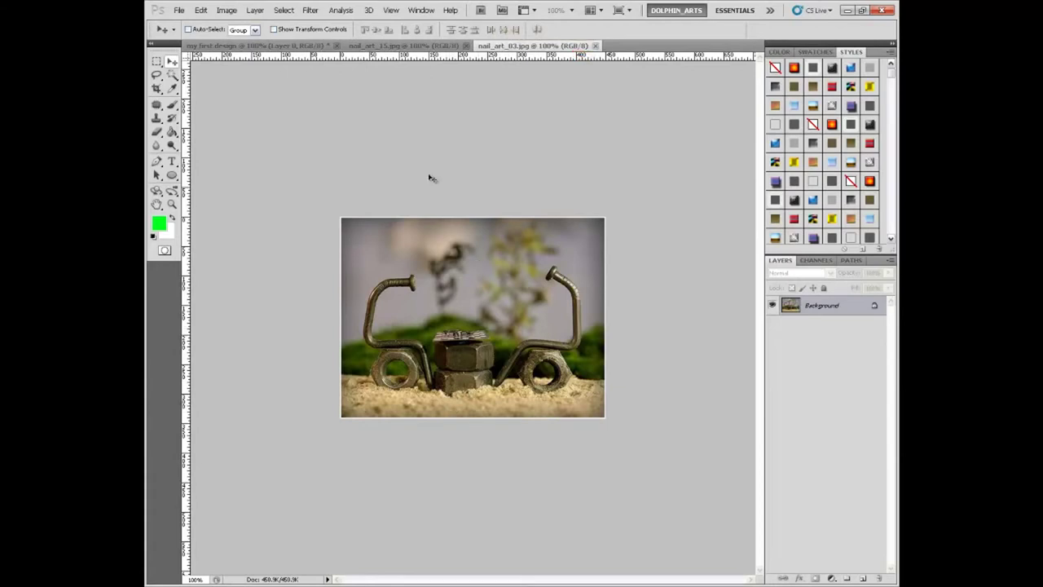
pyautogui.click(423, 45)
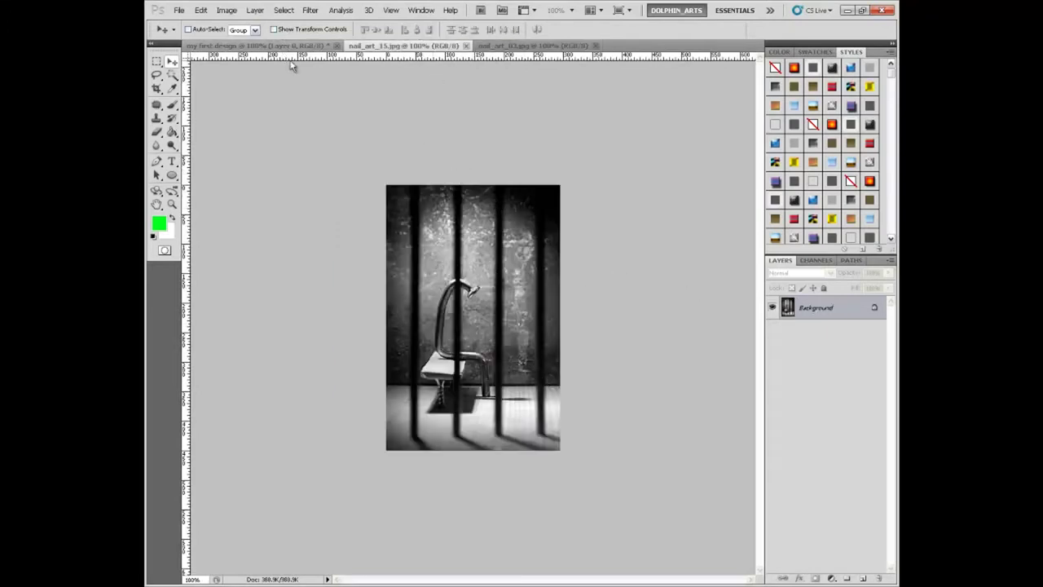
pyautogui.click(290, 45)
pyautogui.click(415, 46)
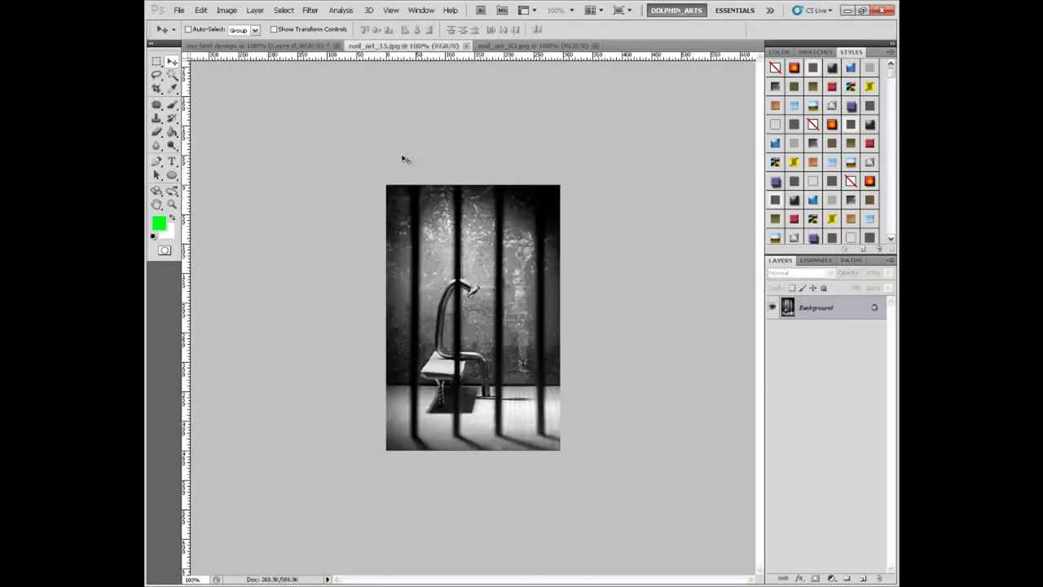
pyautogui.click(555, 47)
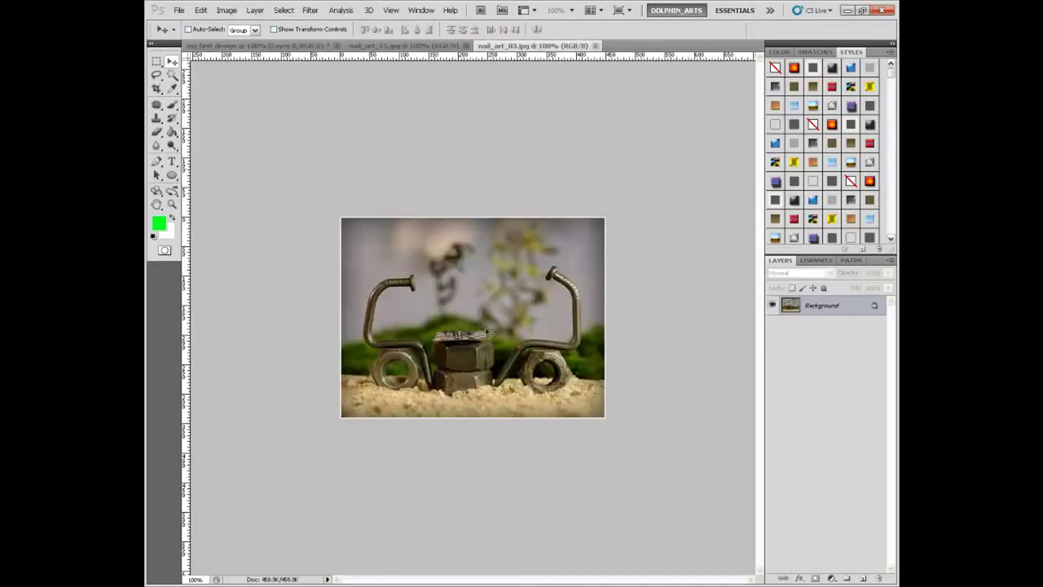
pyautogui.click(326, 47)
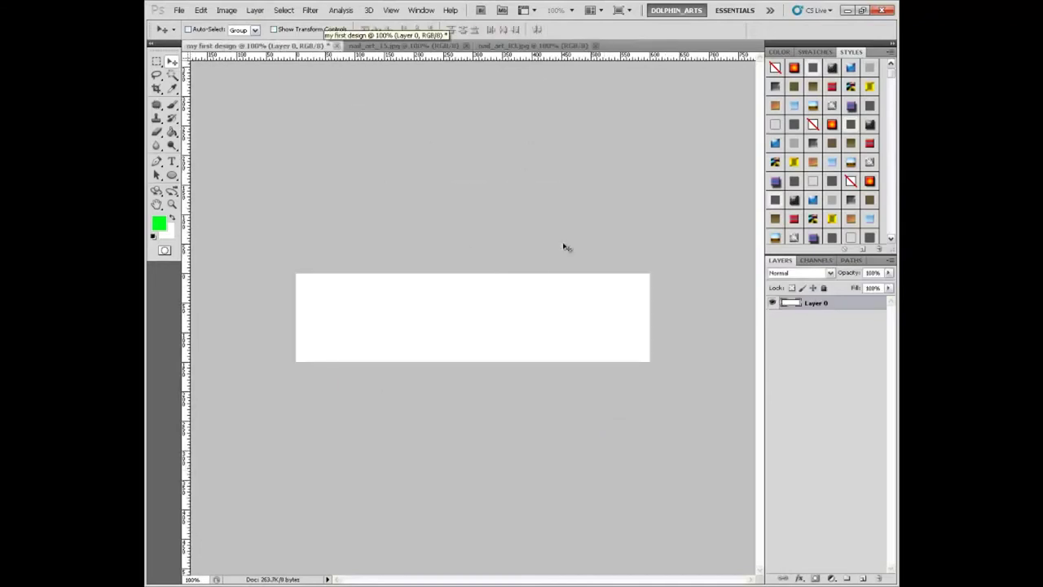
pyautogui.click(444, 46)
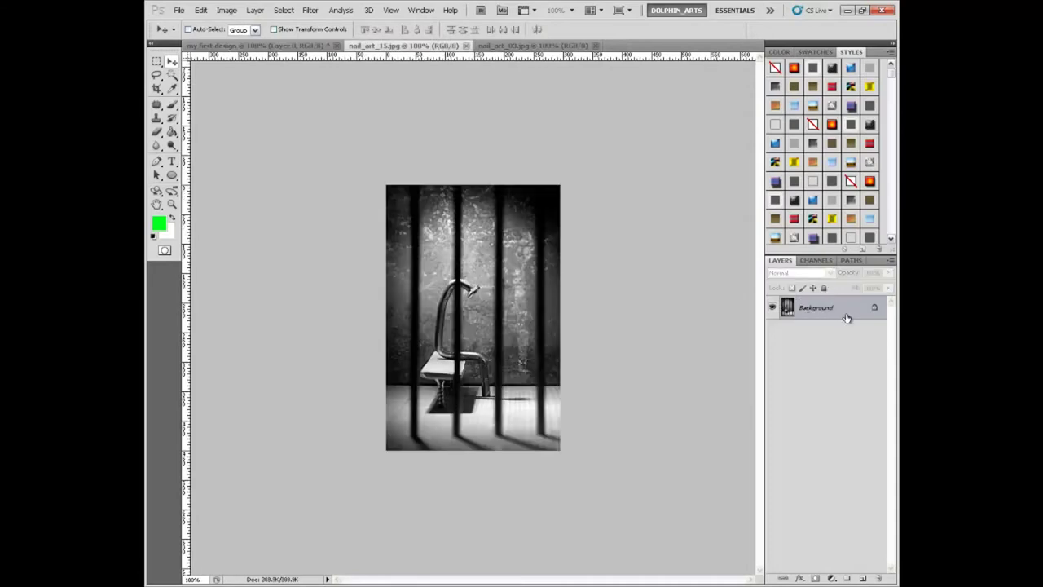
# - Unlock the backgrounds of nail_art_15 and nail_art_03 into Layer 0
pyautogui.doubleClick(864, 308)
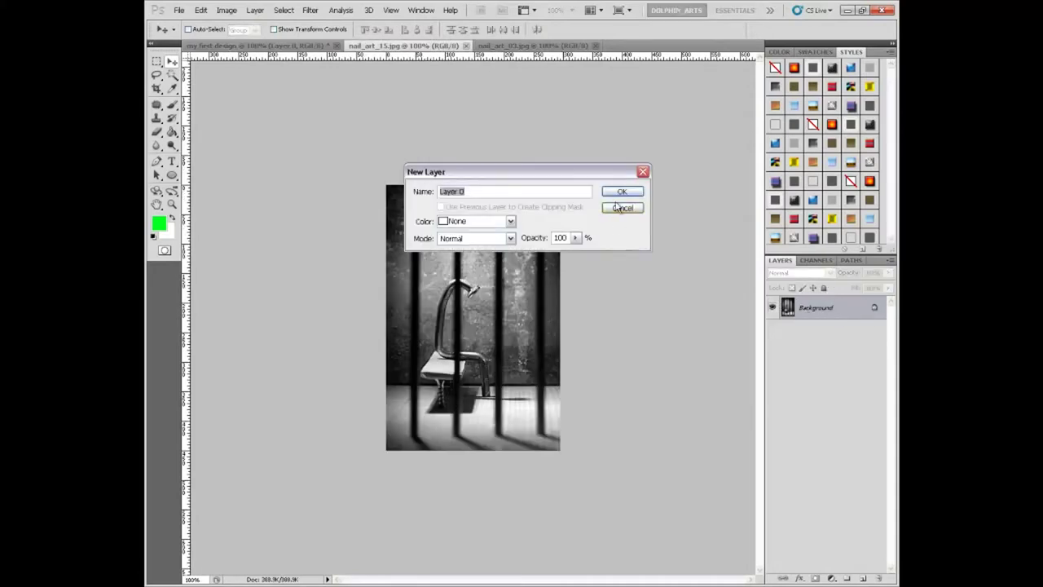
pyautogui.press('Return')
pyautogui.click(562, 45)
pyautogui.doubleClick(821, 310)
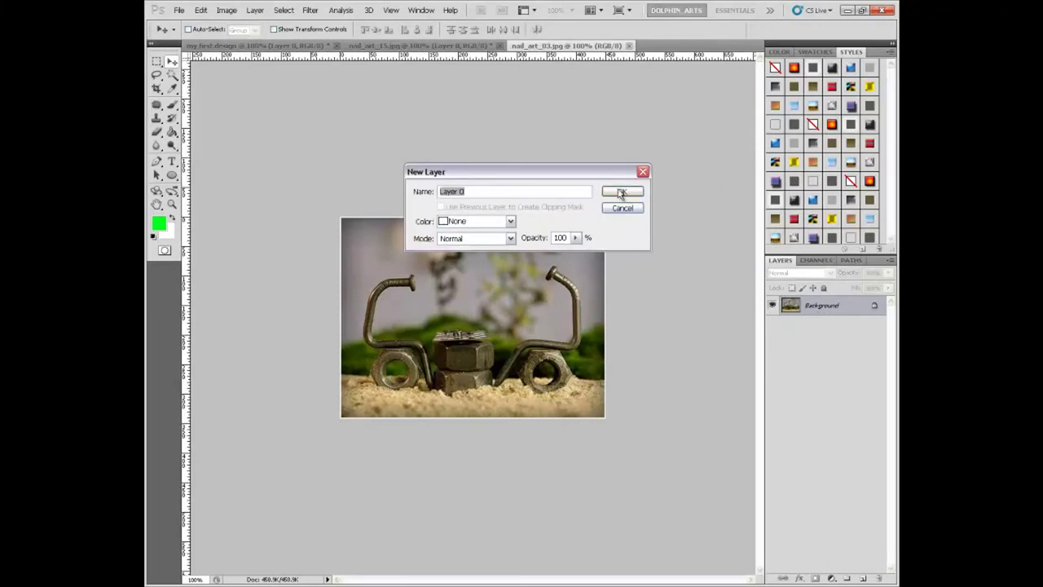
pyautogui.click(621, 192)
pyautogui.click(453, 47)
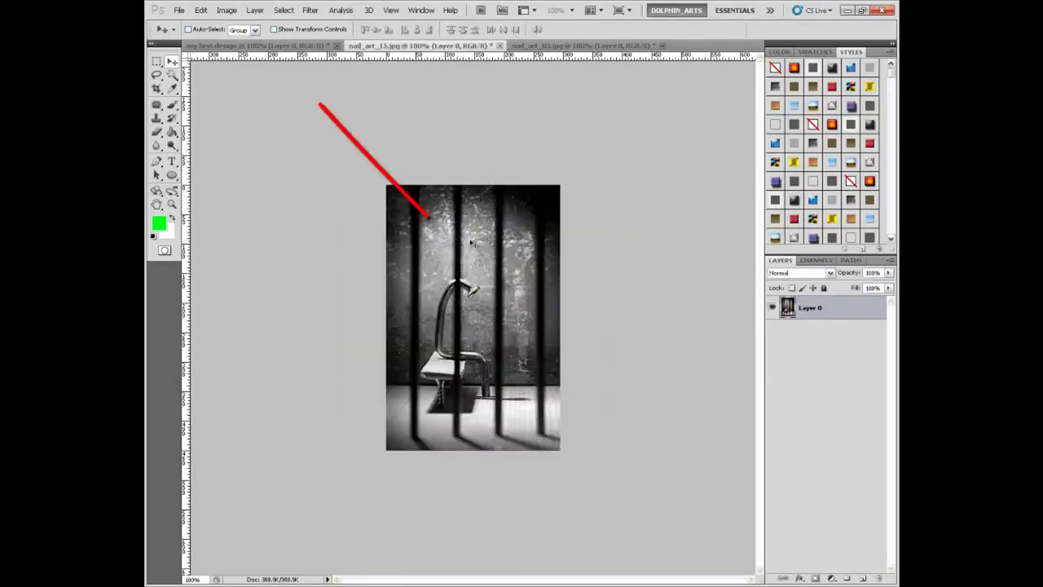
pyautogui.click(290, 46)
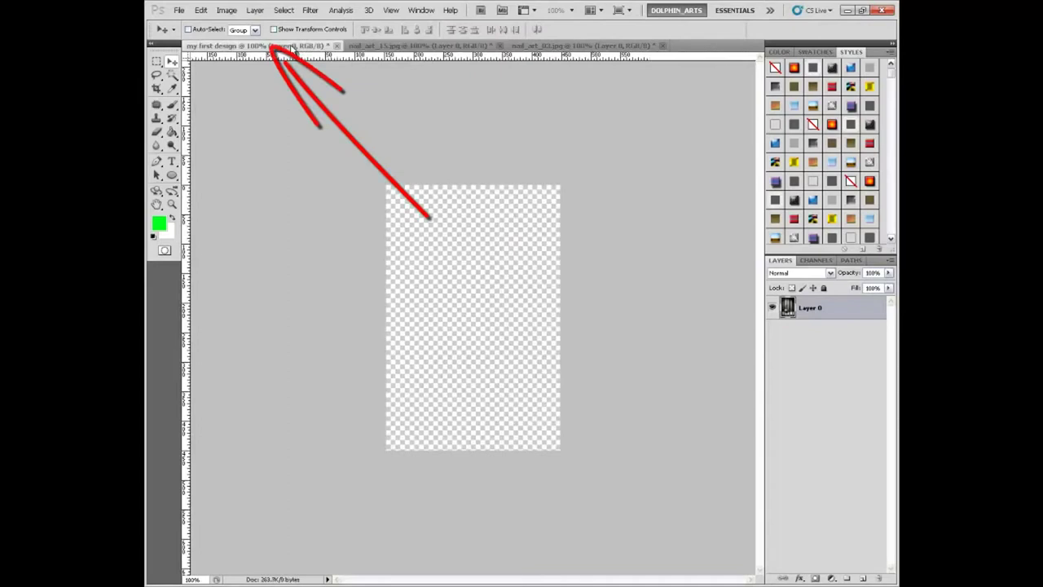
# - Place the nail_art_15 prison-bars photo into my first design as Layer 1, left of centre
pyautogui.hotkey('ctrl', 'v')
pyautogui.moveTo(416, 263); pyautogui.dragTo(377, 263)
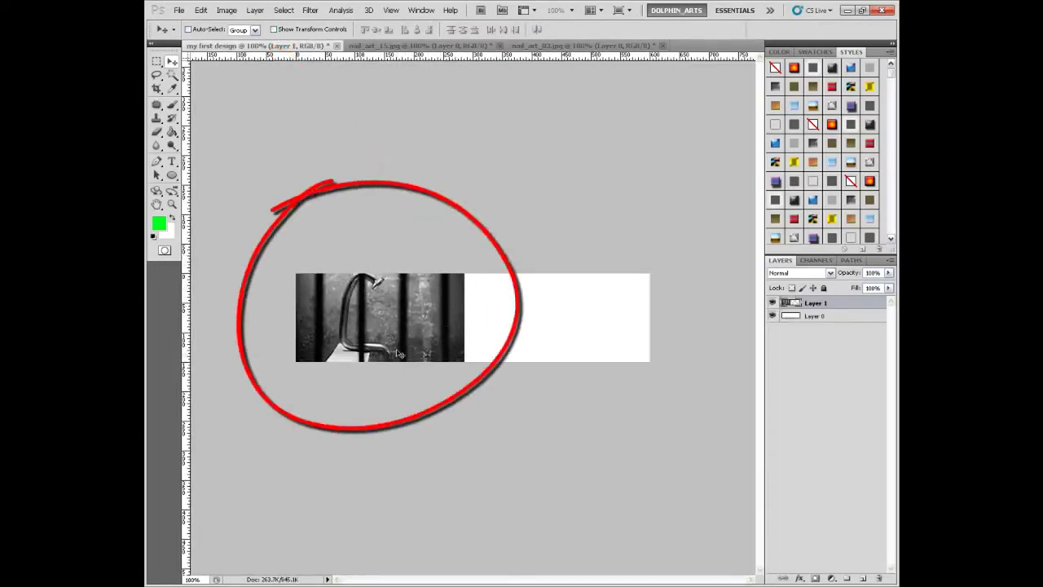
pyautogui.moveTo(399, 354); pyautogui.dragTo(496, 320)
pyautogui.moveTo(443, 280)
pyautogui.mouseDown()
pyautogui.moveTo(435, 435)
pyautogui.moveTo(444, 283)
pyautogui.mouseUp()
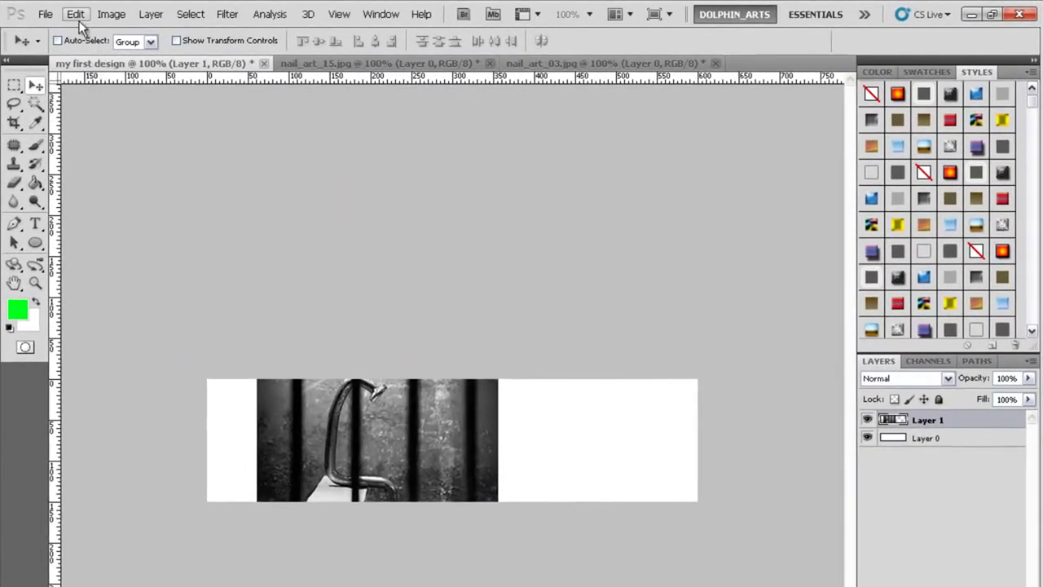
pyautogui.click(77, 15)
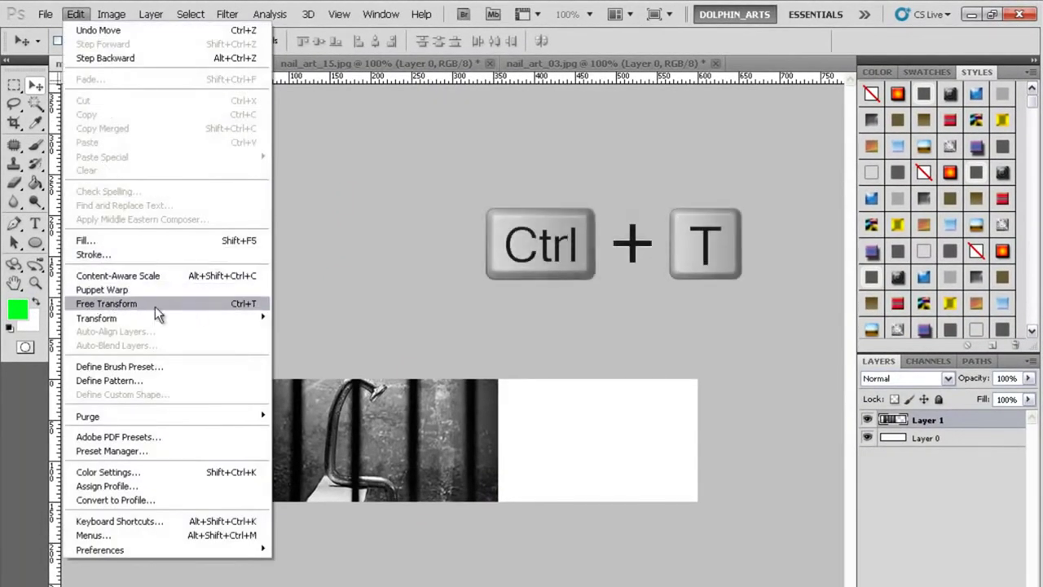
# - Start a free transform on Layer 1, undoing an accidental vertical squash
pyautogui.click(246, 304)
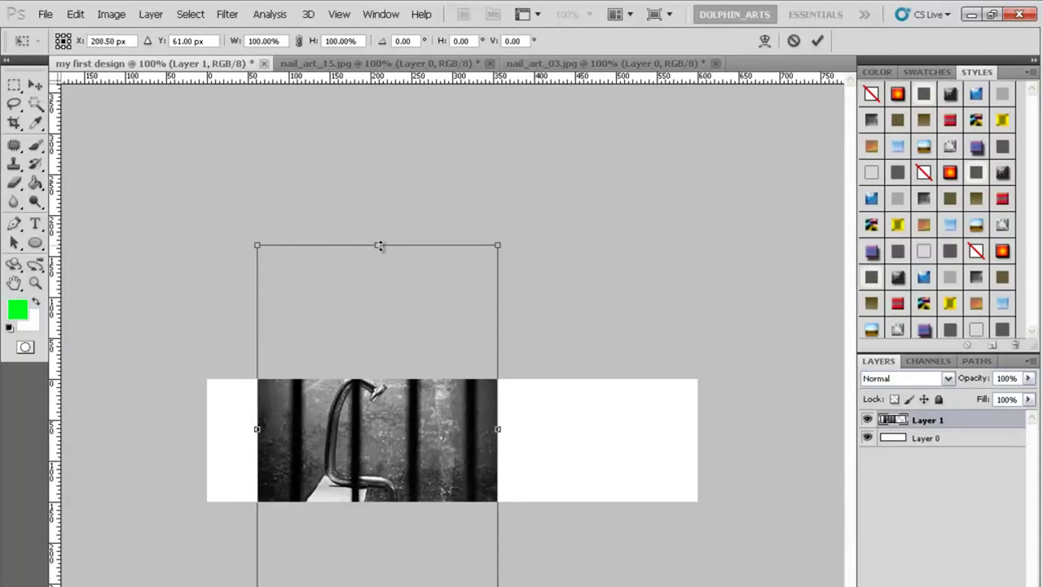
pyautogui.moveTo(379, 245); pyautogui.dragTo(377, 346)
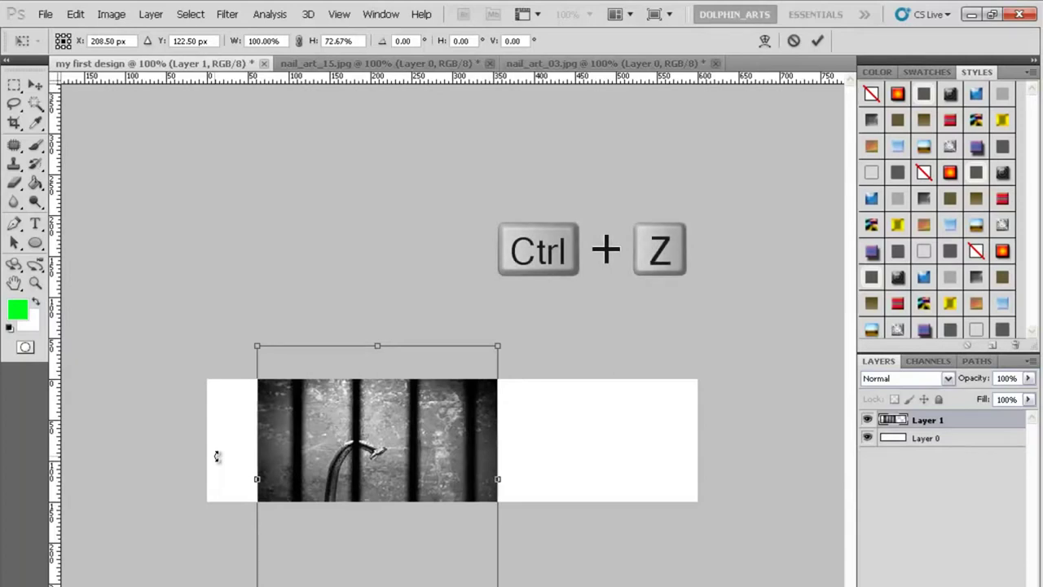
pyautogui.hotkey('ctrl', 'z')
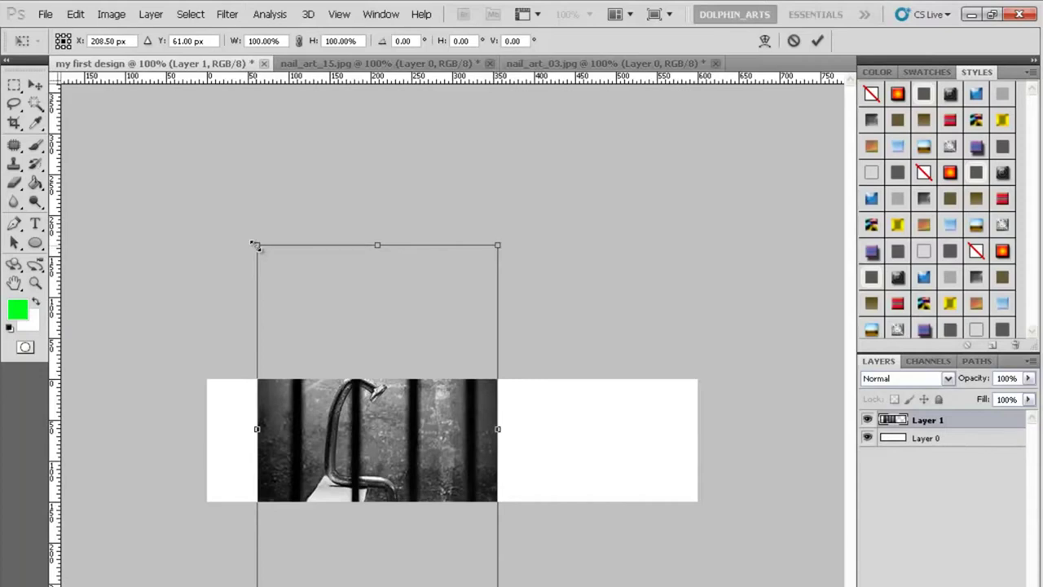
pyautogui.press('shift')
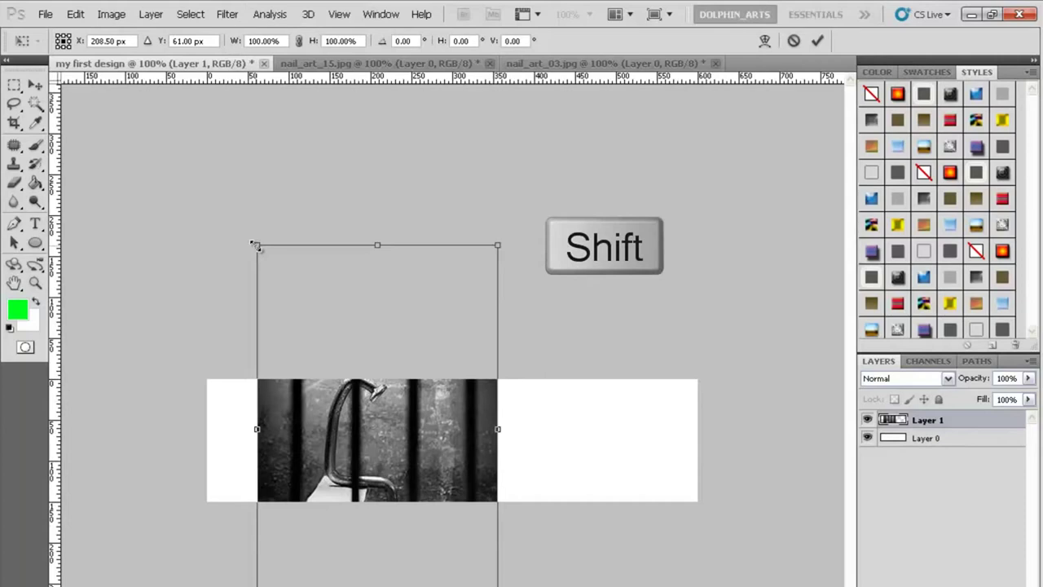
# - Scale the chair photo proportionally to about 59% and apply it at the banner's left edge
pyautogui.moveTo(254, 244); pyautogui.dragTo(331, 353)
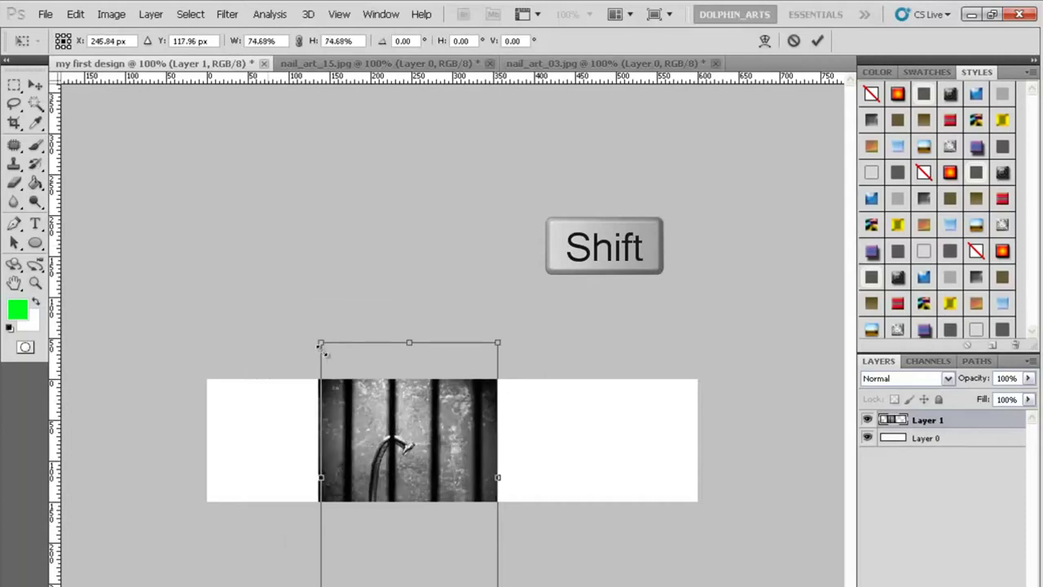
pyautogui.moveTo(392, 441)
pyautogui.mouseDown()
pyautogui.moveTo(279, 412)
pyautogui.moveTo(250, 390)
pyautogui.mouseUp()
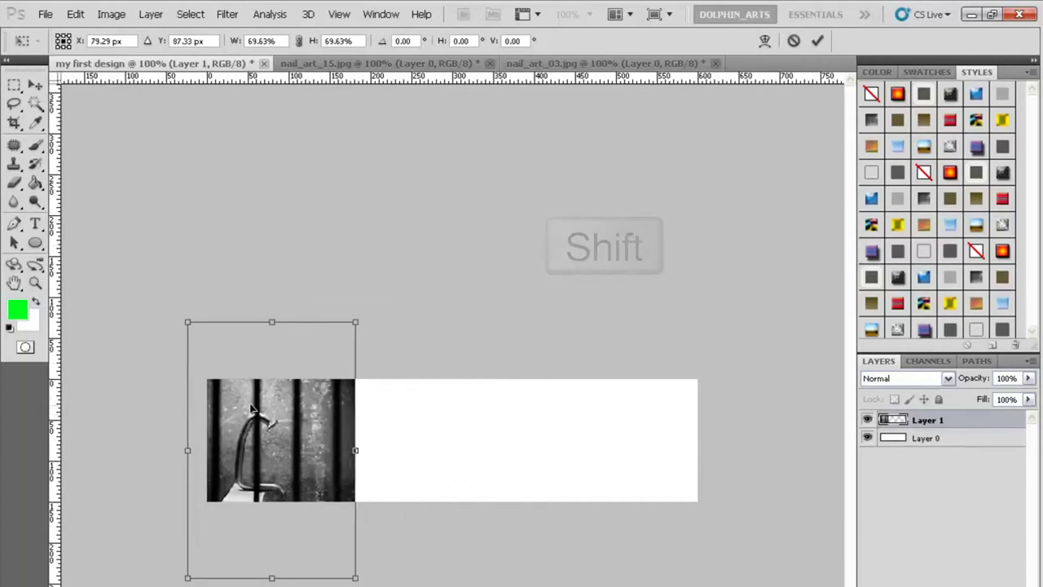
pyautogui.moveTo(192, 310); pyautogui.dragTo(215, 339)
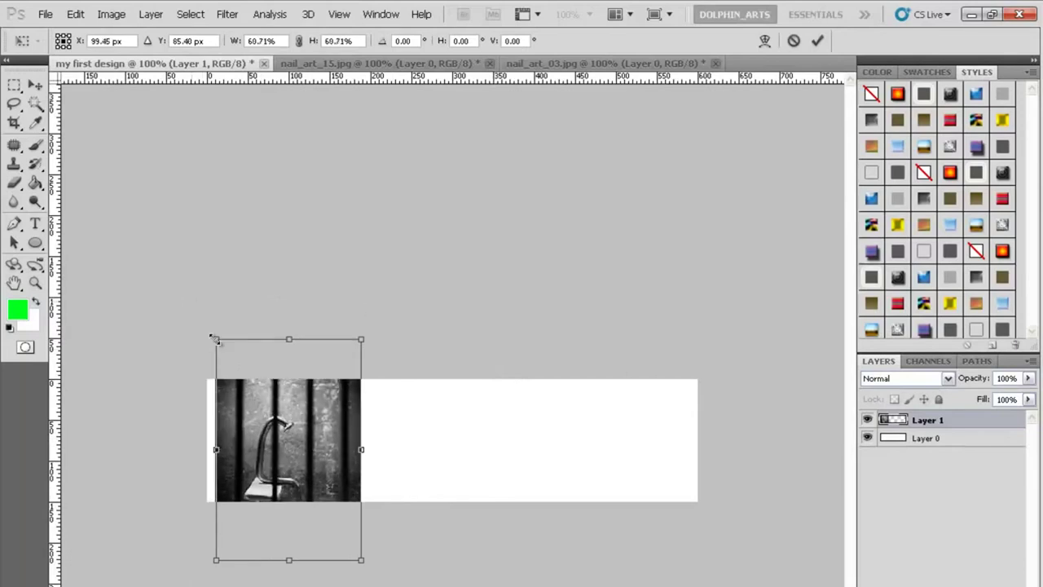
pyautogui.moveTo(279, 411); pyautogui.dragTo(255, 388)
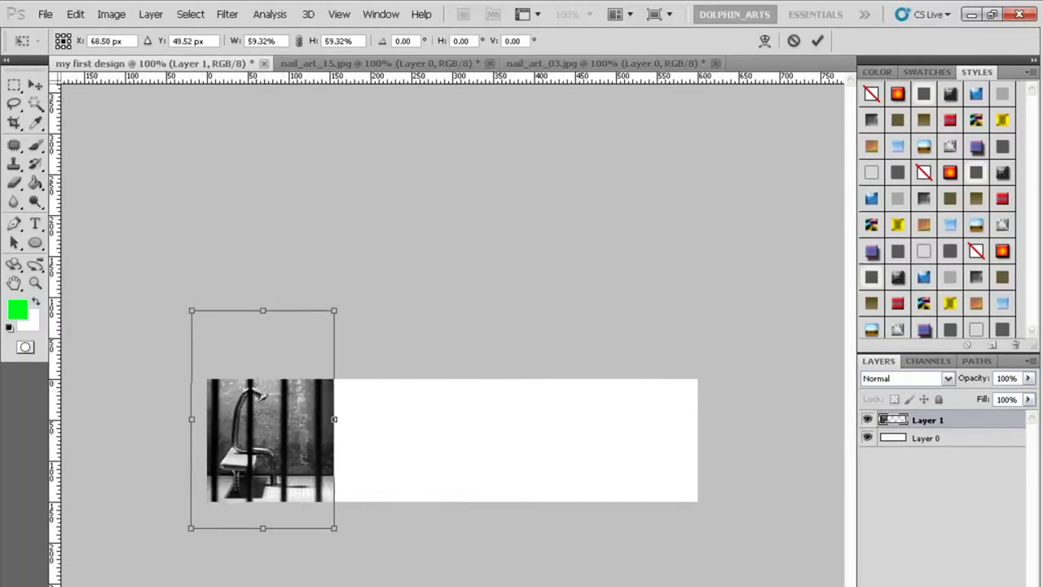
pyautogui.moveTo(272, 480); pyautogui.dragTo(286, 479)
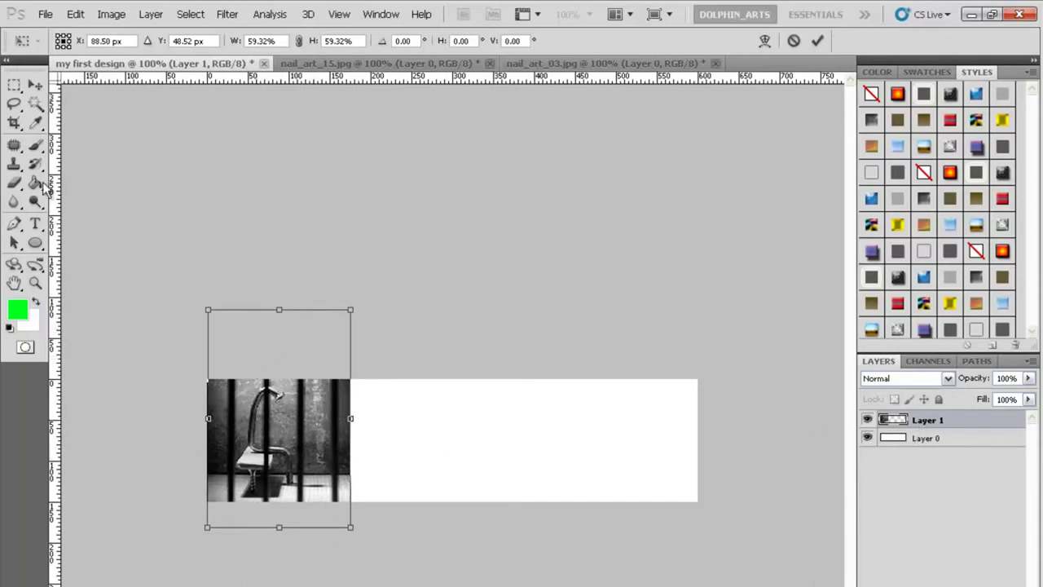
pyautogui.click(43, 90)
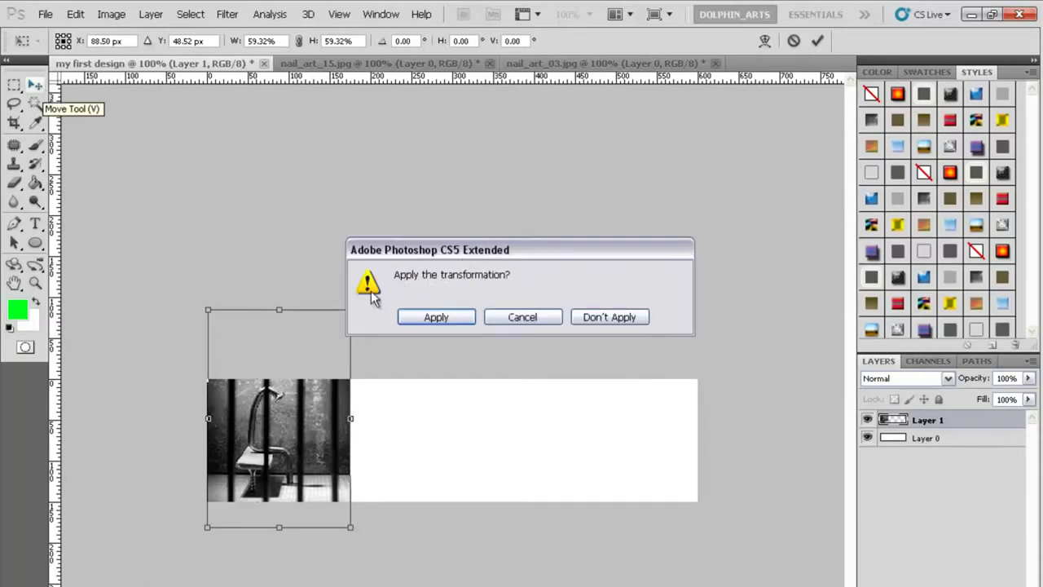
pyautogui.click(422, 322)
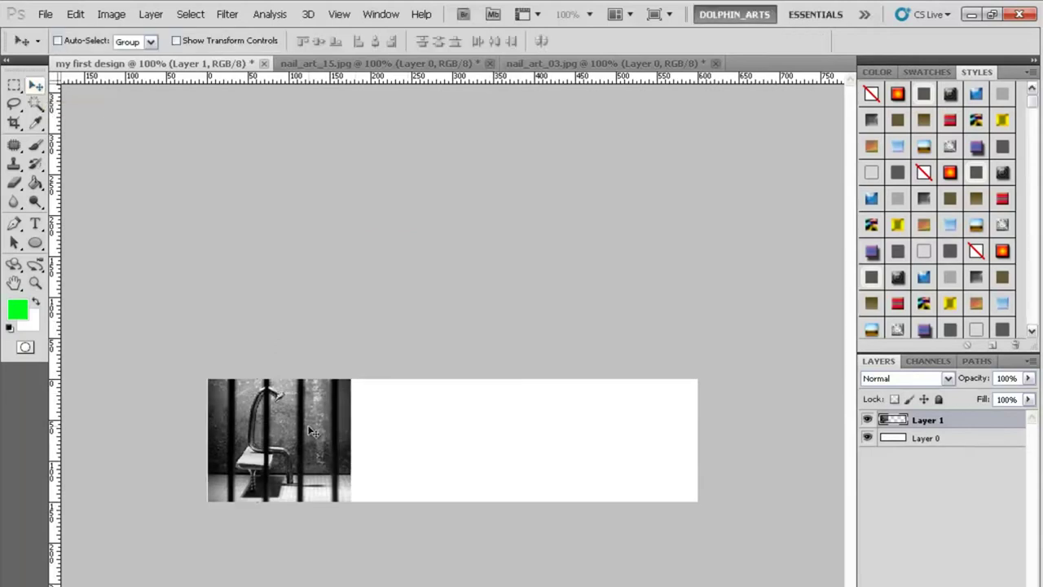
pyautogui.press('Left')
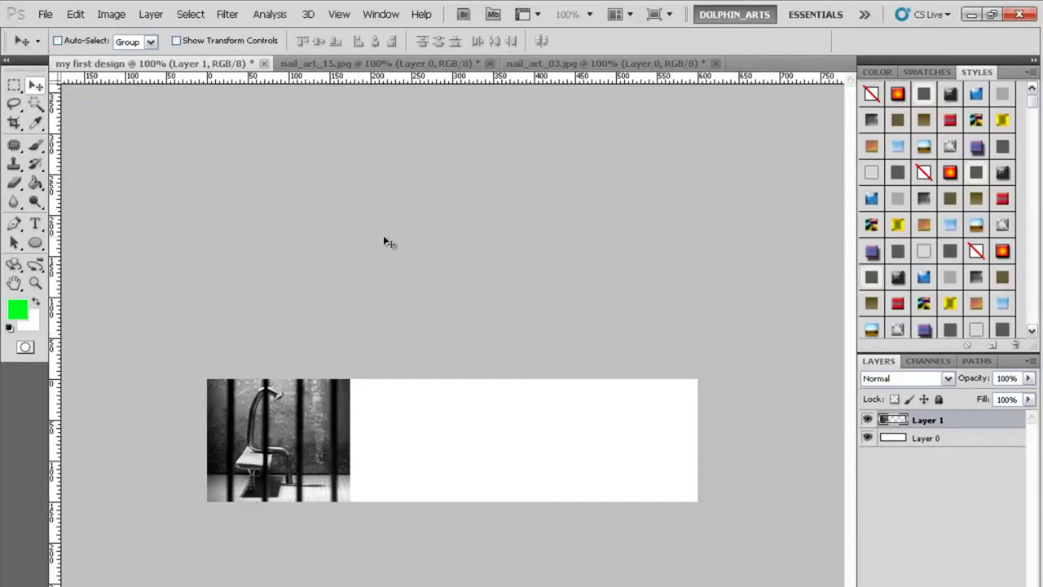
# - Bring the nails photo from nail_art_03.jpg into my first design as Layer 2
pyautogui.click(559, 62)
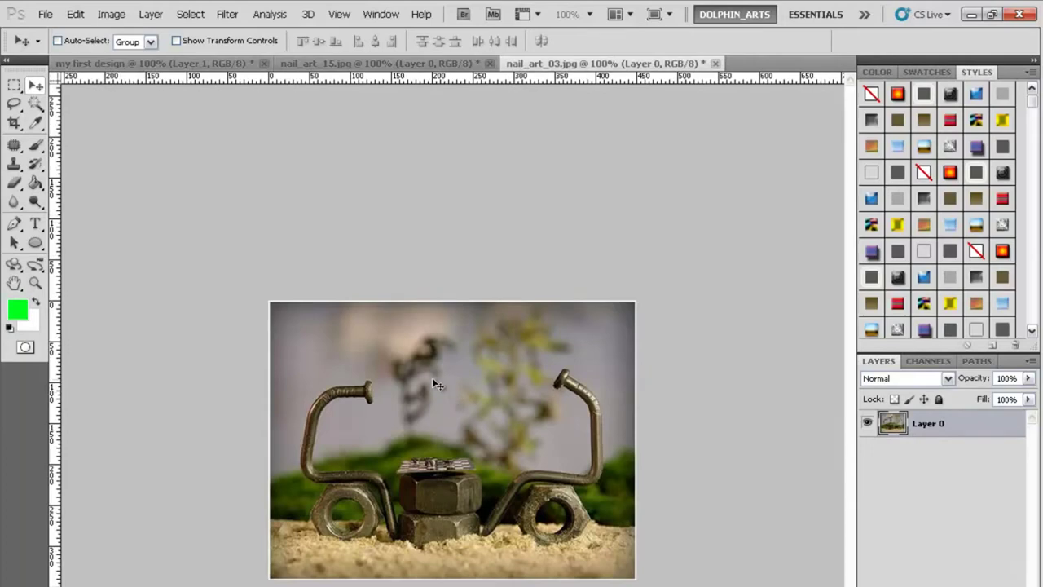
pyautogui.moveTo(407, 362); pyautogui.dragTo(529, 390)
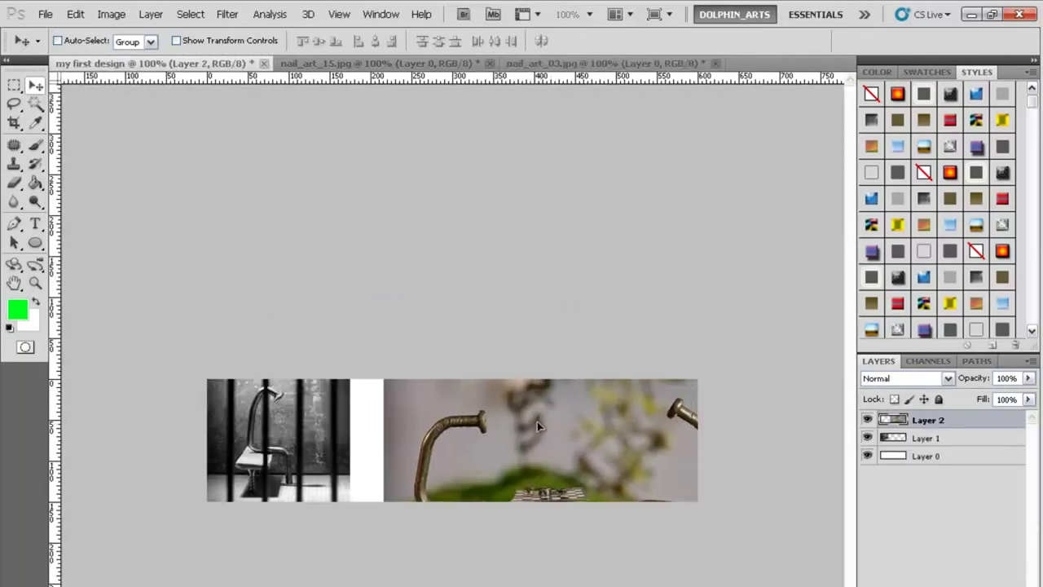
pyautogui.moveTo(529, 395); pyautogui.dragTo(530, 443)
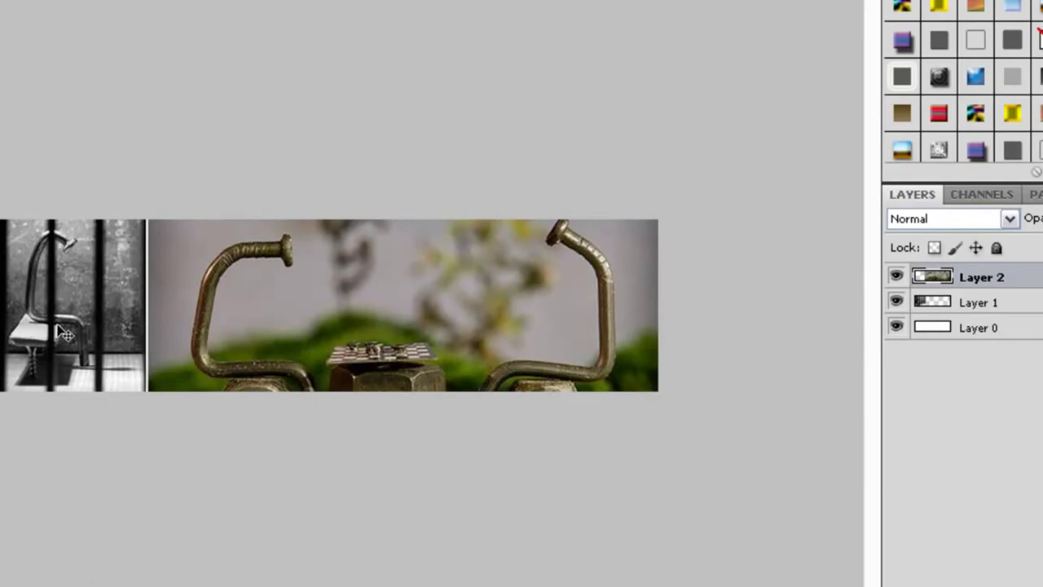
# - Stack Layer 1 above Layer 2 and shift the nails photo to the banner's right edge
pyautogui.moveTo(347, 367); pyautogui.dragTo(286, 366)
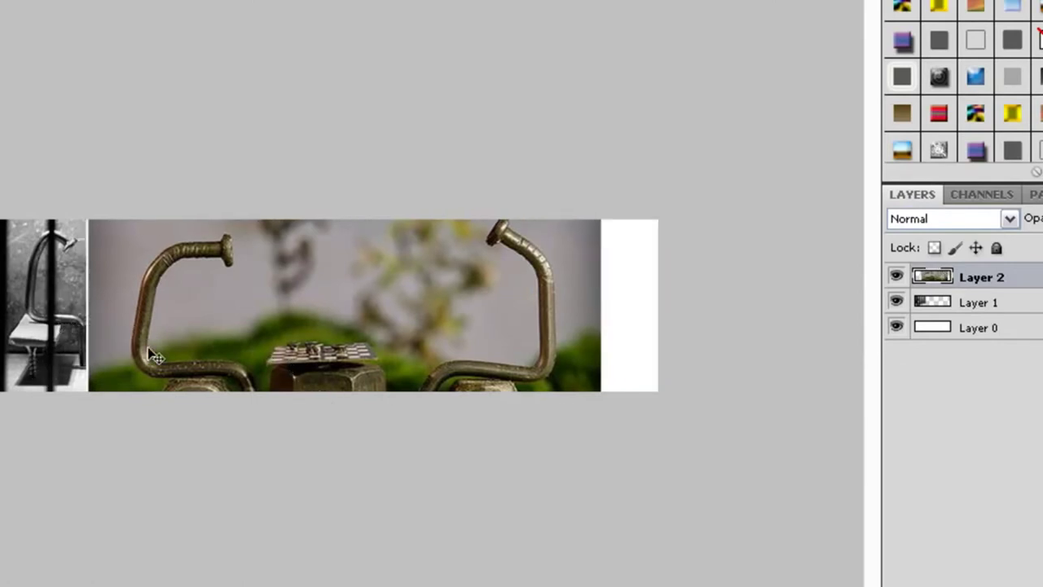
pyautogui.moveTo(204, 356); pyautogui.dragTo(261, 356)
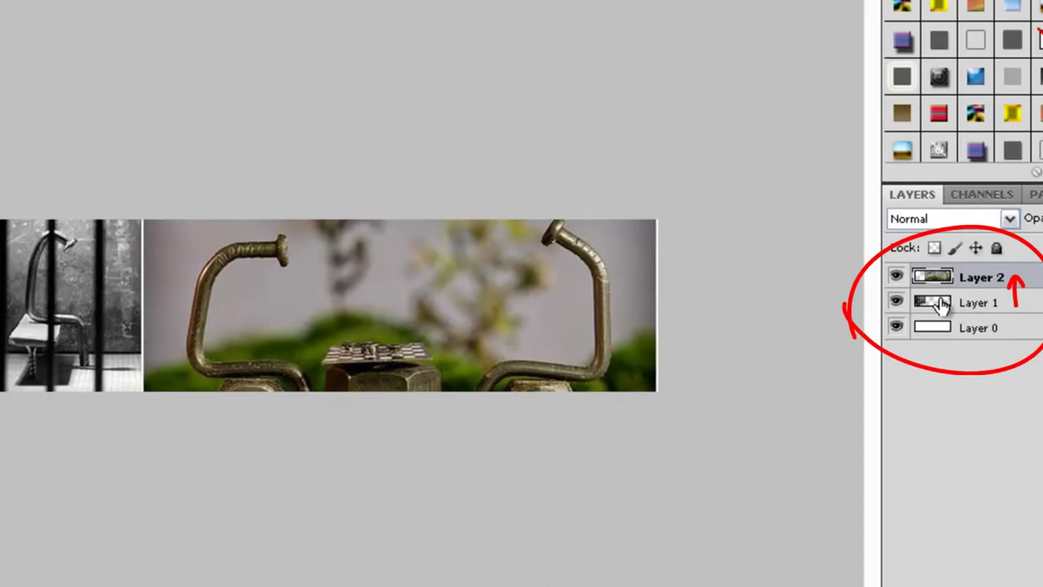
pyautogui.moveTo(943, 304); pyautogui.dragTo(943, 277)
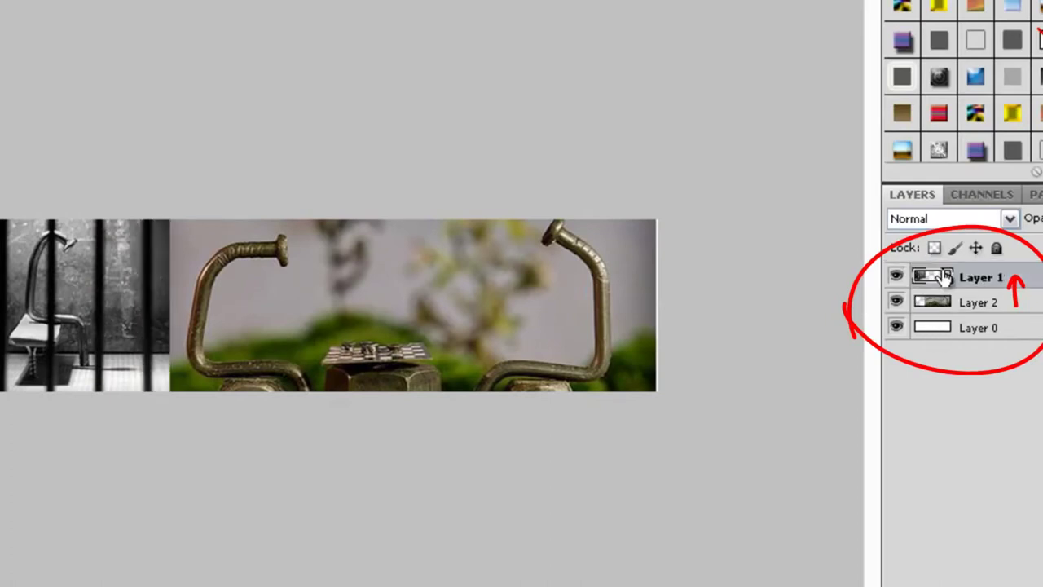
pyautogui.moveTo(429, 304); pyautogui.dragTo(417, 303)
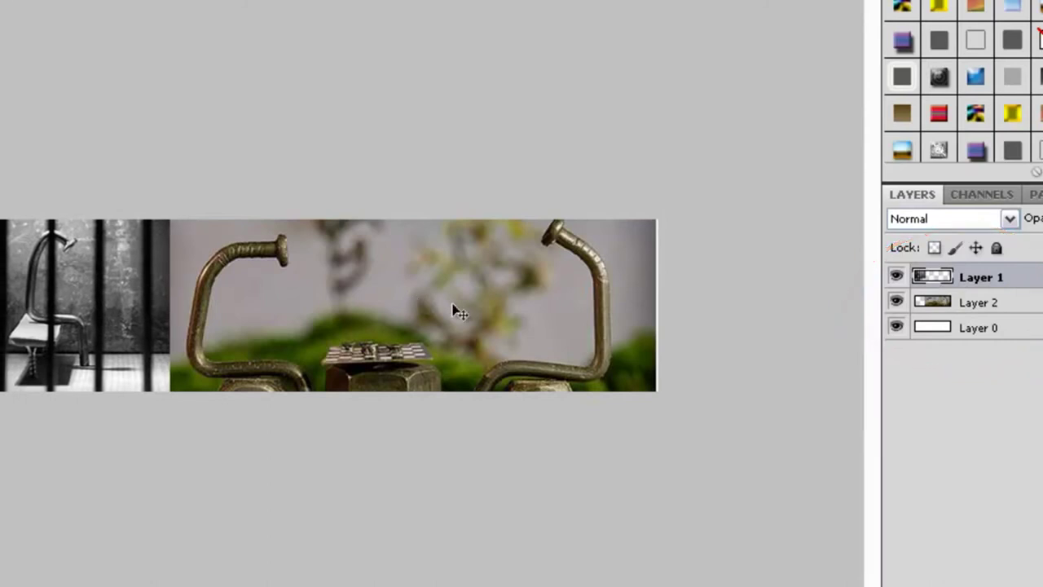
pyautogui.click(1020, 303)
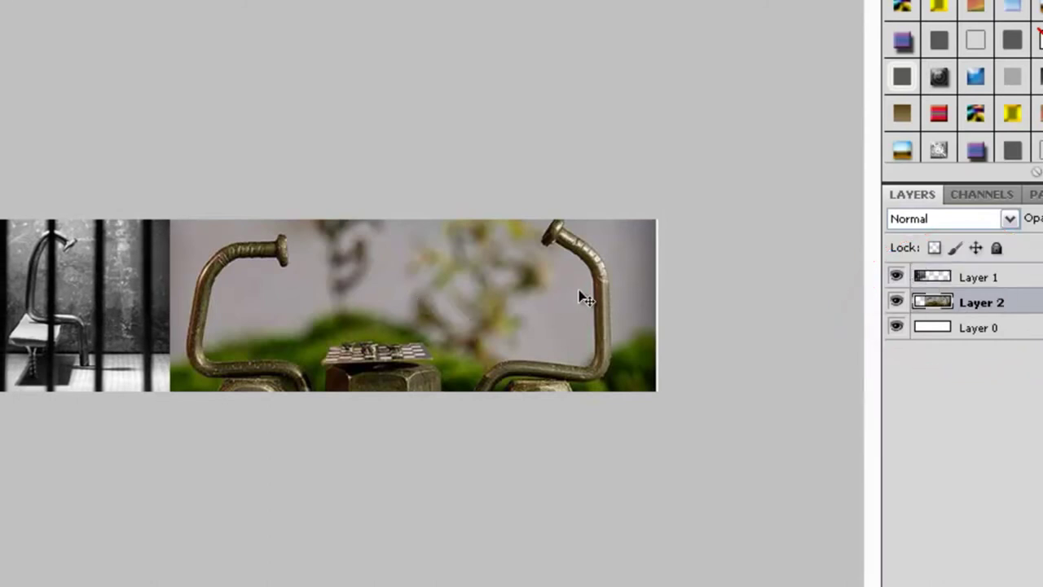
pyautogui.moveTo(582, 296); pyautogui.dragTo(589, 294)
pyautogui.moveTo(472, 330); pyautogui.dragTo(475, 330)
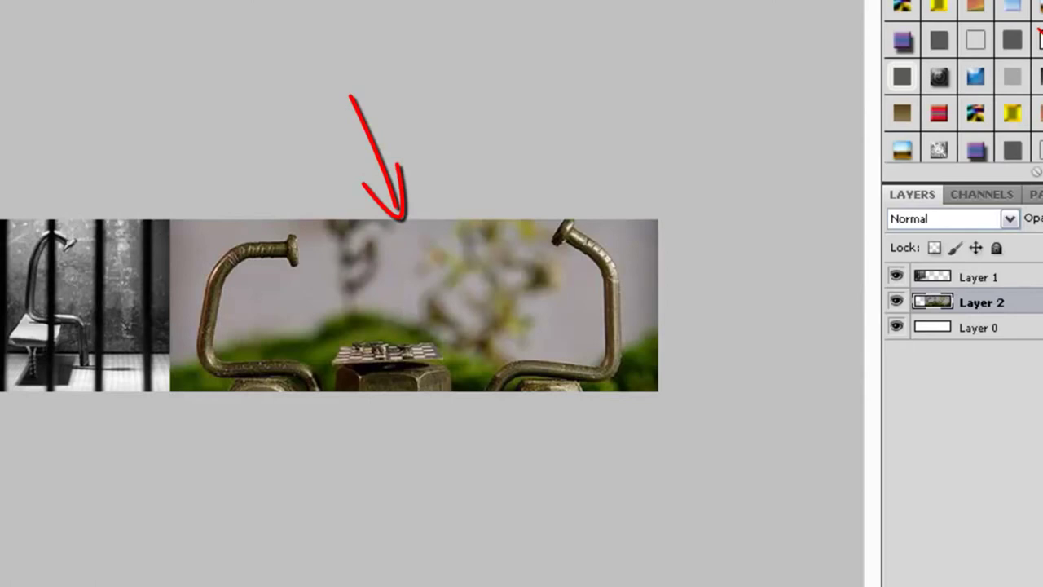
# - Free-transform the nails photo wider toward the left and apply the stretch
pyautogui.scroll(-1, 961, 98)
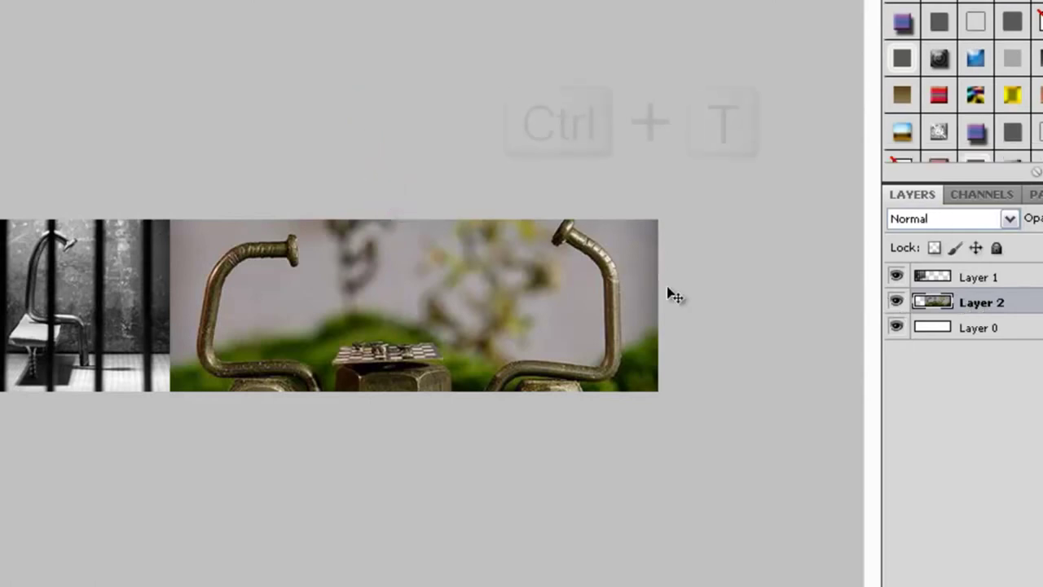
pyautogui.hotkey('ctrl', 't')
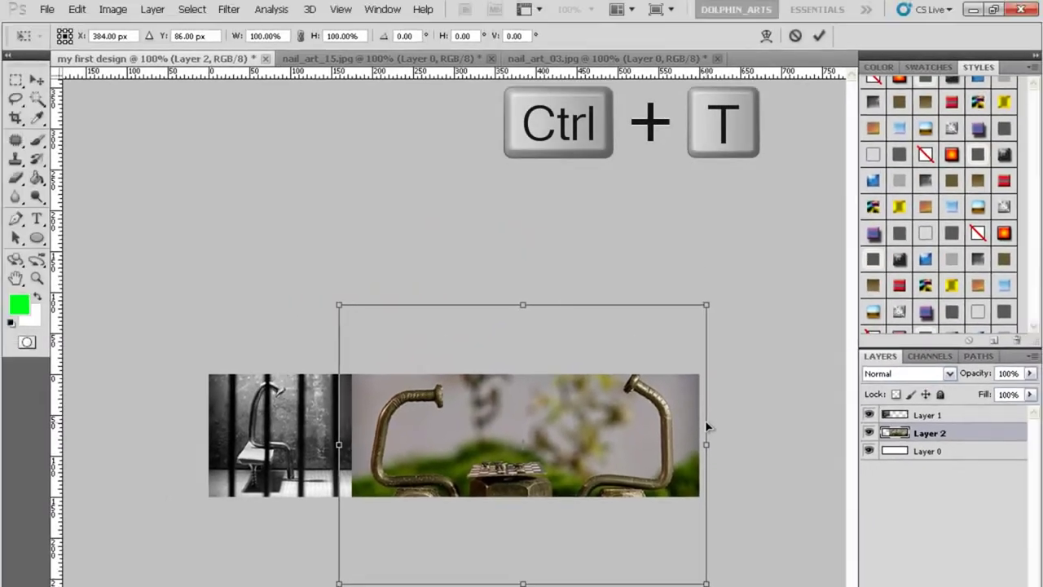
pyautogui.click(77, 9)
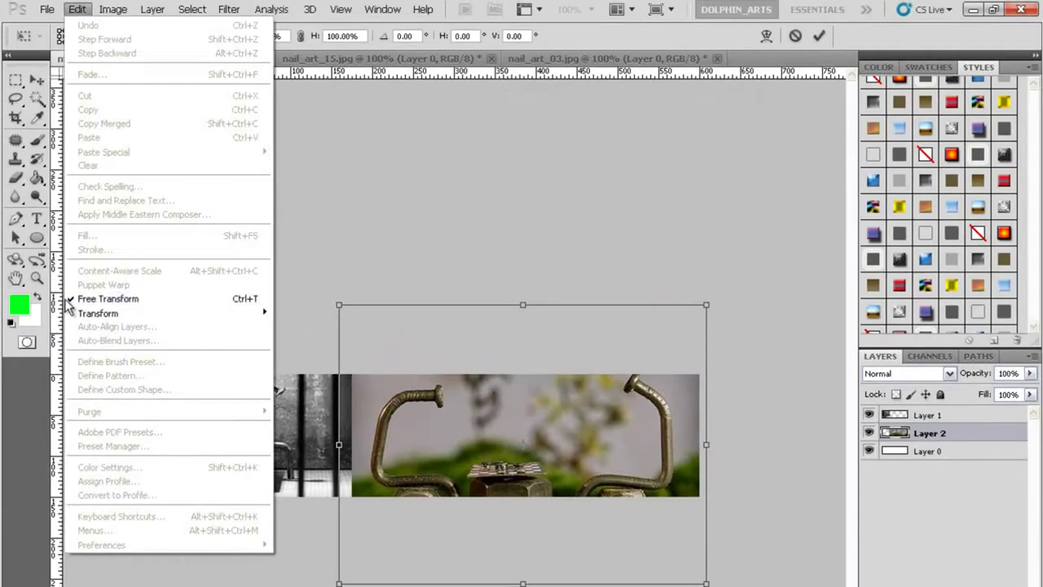
pyautogui.click(429, 407)
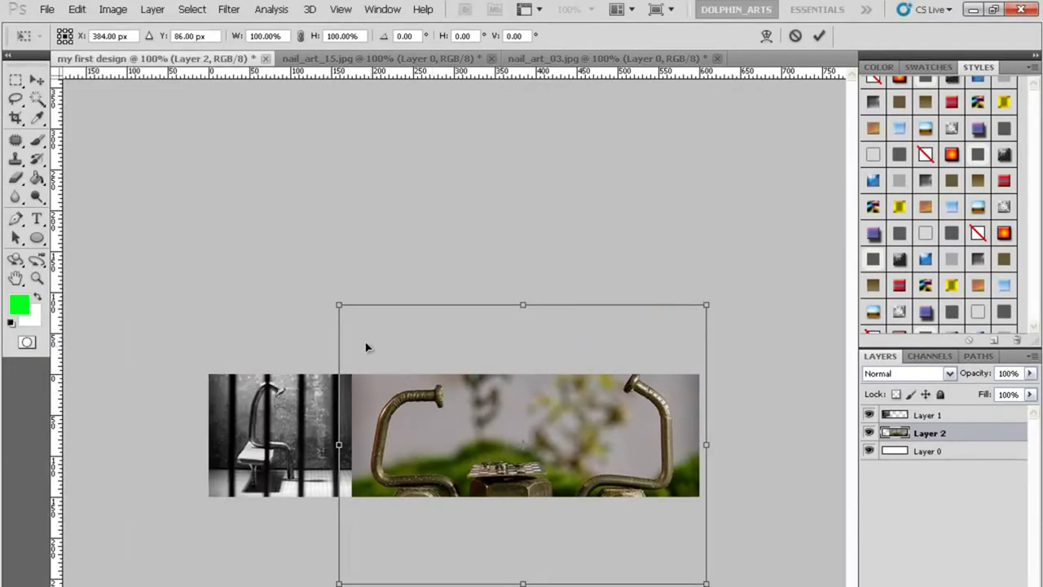
pyautogui.moveTo(339, 445); pyautogui.dragTo(210, 445)
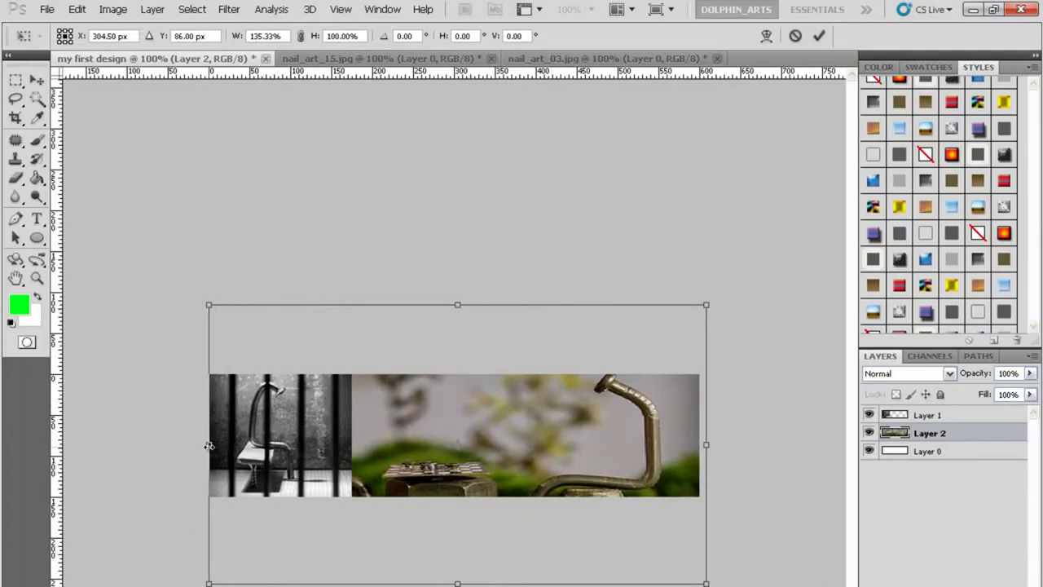
pyautogui.click(37, 80)
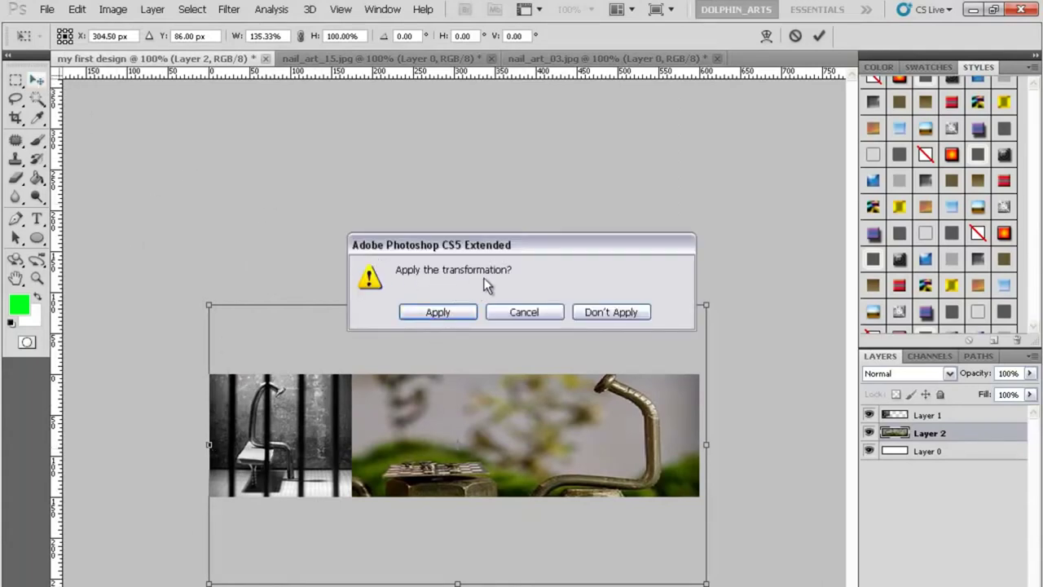
pyautogui.click(437, 312)
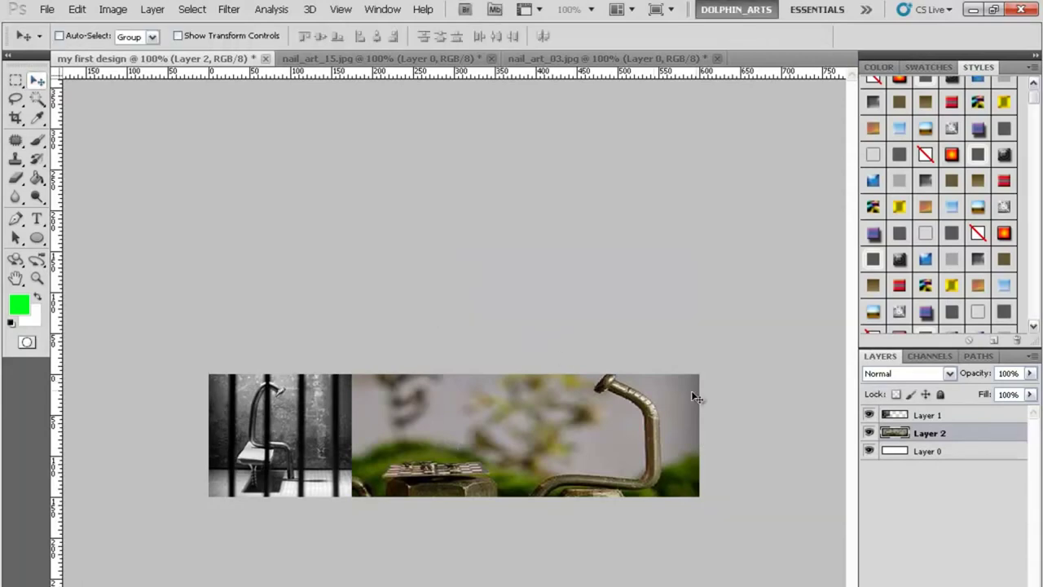
# - Fine-tune the nails photo's position against the chair photo, then select Layer 1
pyautogui.click(869, 415)
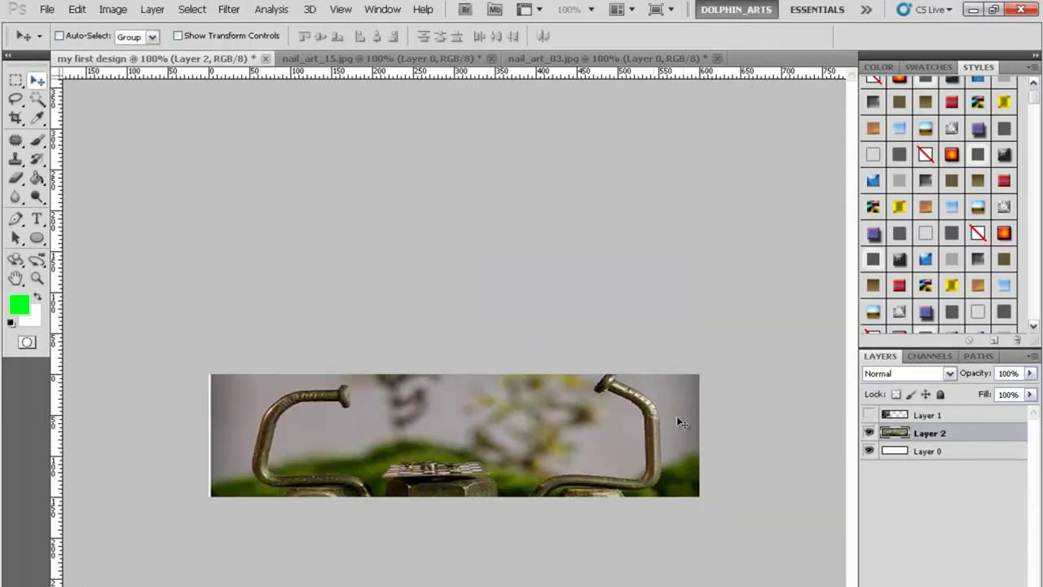
pyautogui.moveTo(653, 417); pyautogui.dragTo(650, 419)
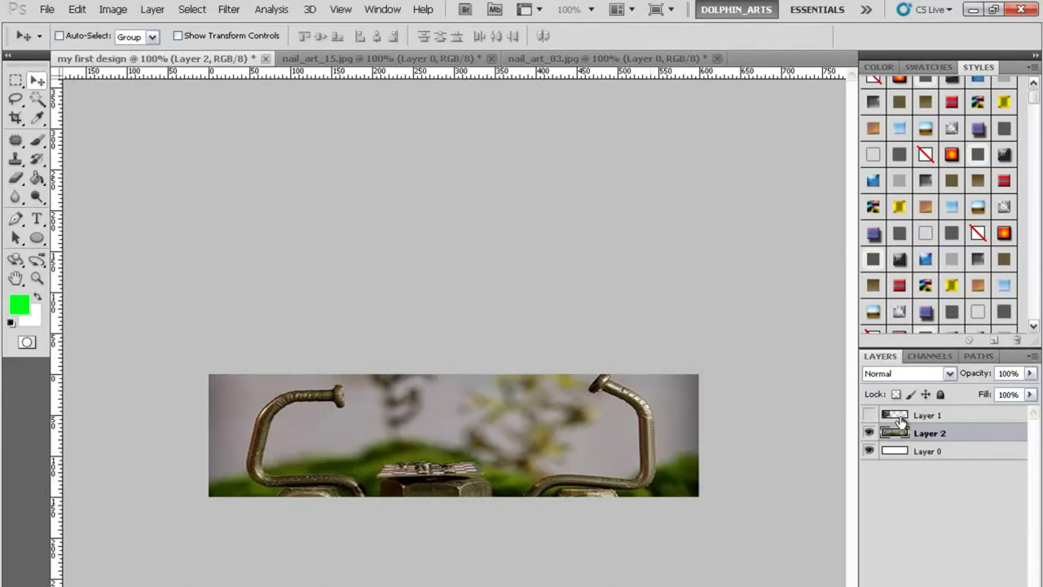
pyautogui.click(869, 415)
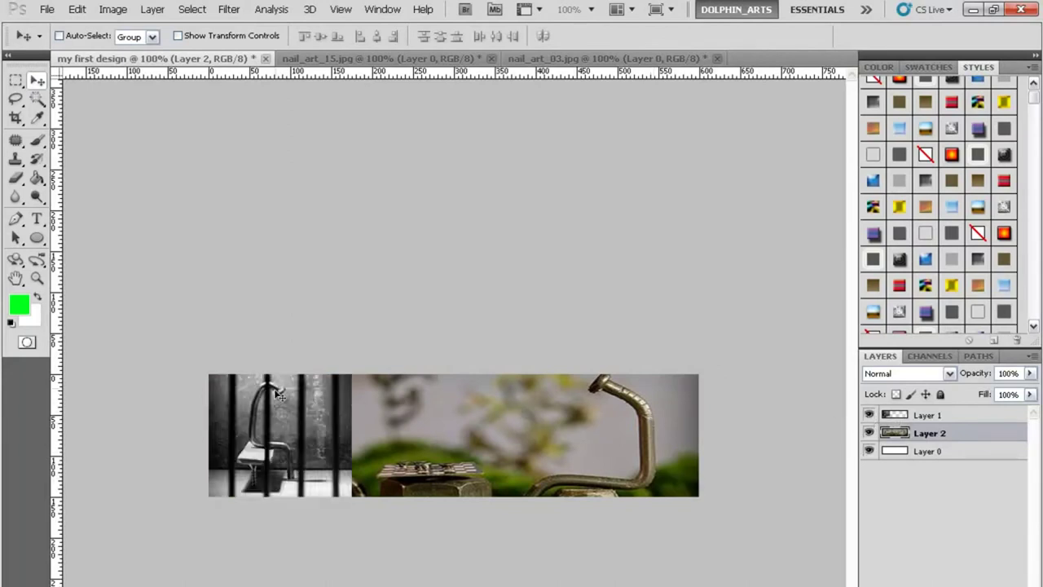
pyautogui.press('Right')
pyautogui.press('Right')
pyautogui.press('Right')
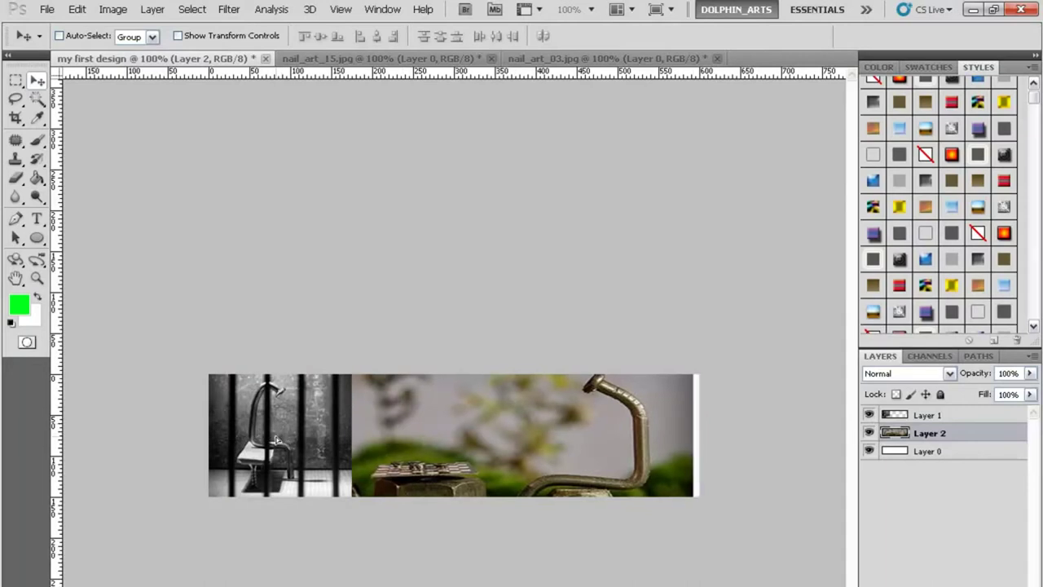
pyautogui.press('Right')
pyautogui.press('Right')
pyautogui.press('Right')
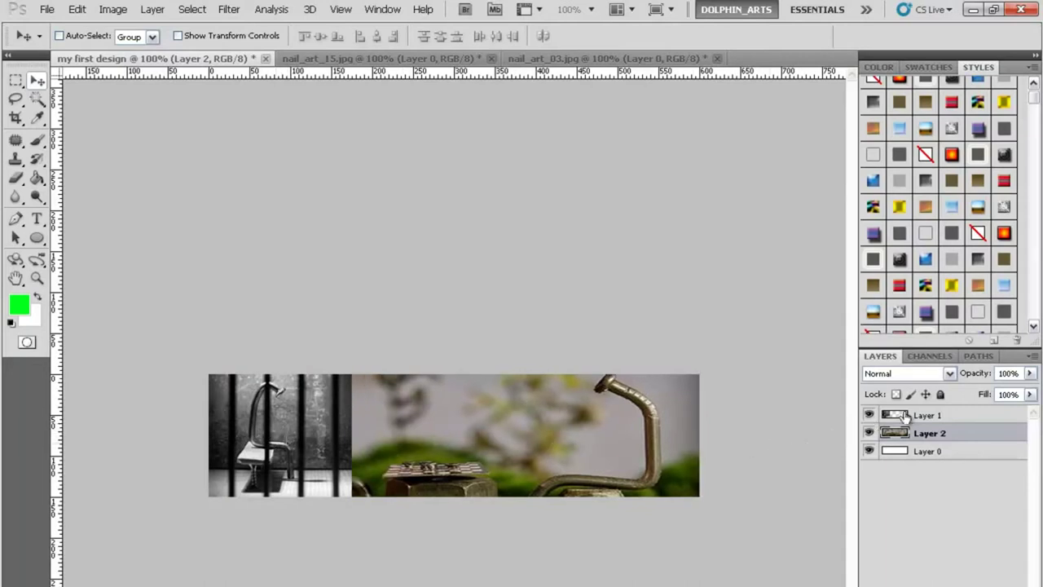
pyautogui.click(902, 417)
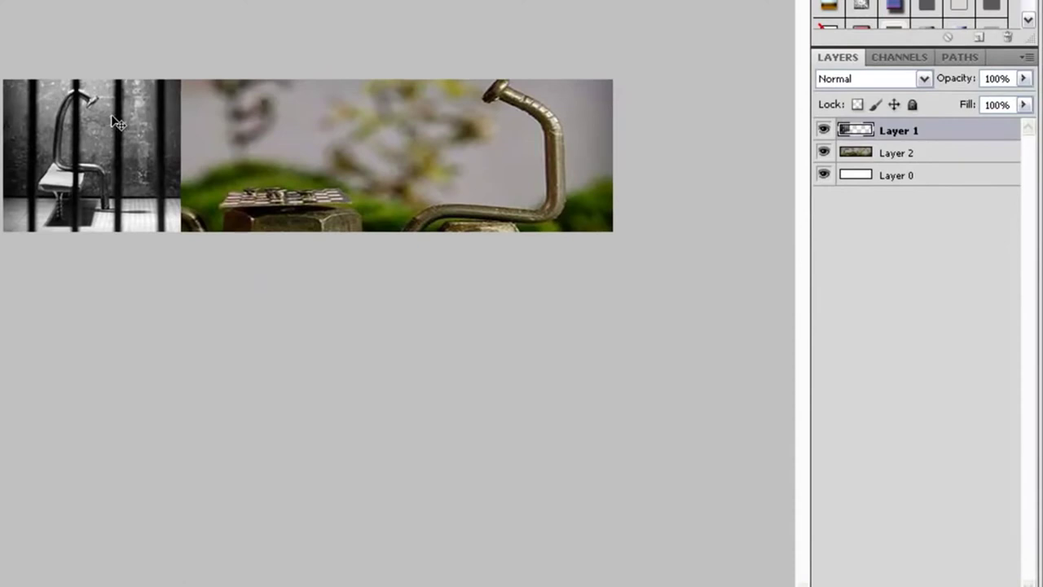
# - Try Layer 1's blend modes and settle on Overlay over the nails photo
pyautogui.click(877, 79)
pyautogui.press('Down')
pyautogui.press('Down')
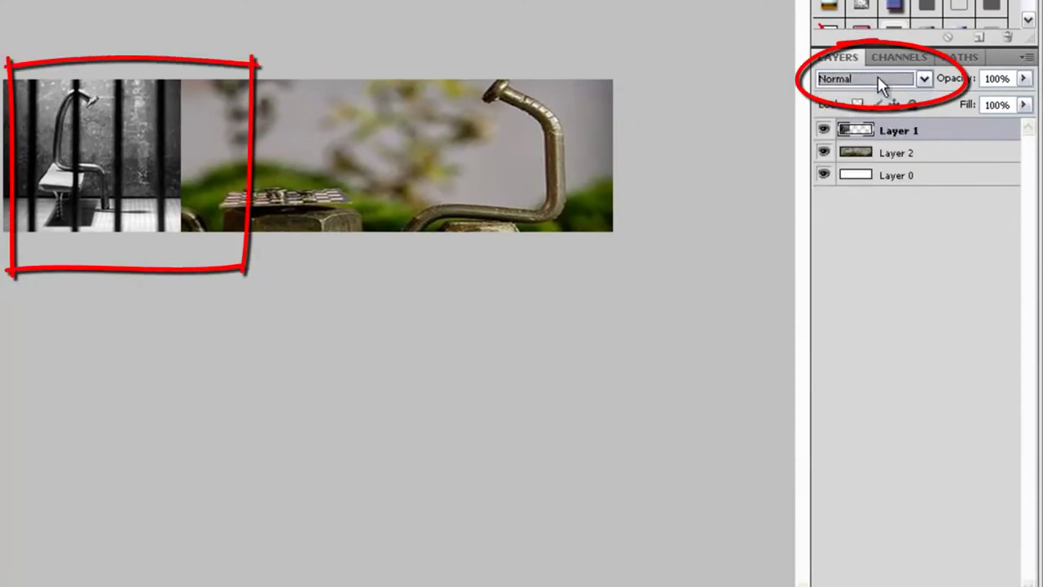
pyautogui.press('Down')
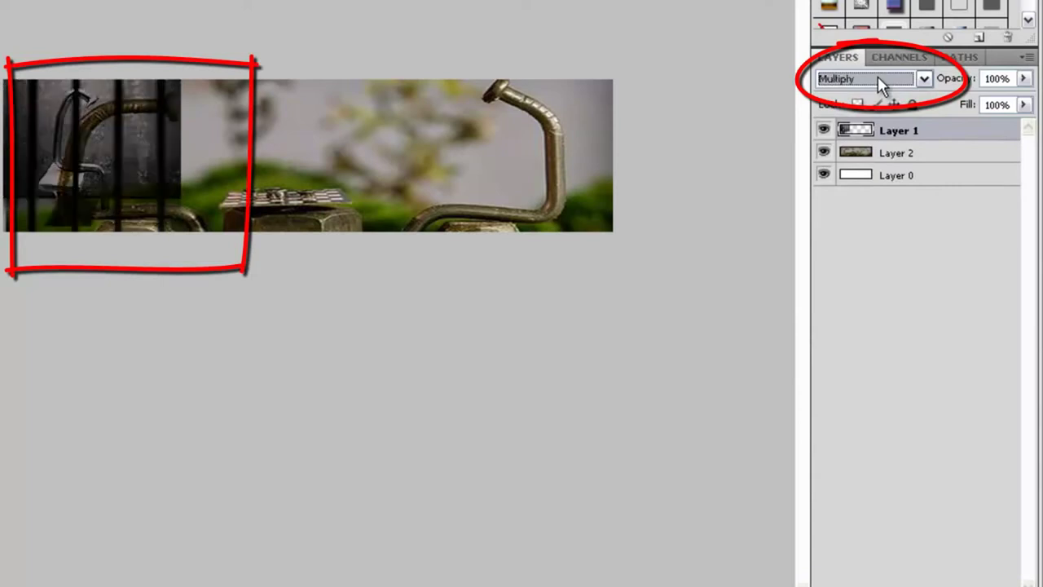
pyautogui.press('Down')
pyautogui.press('Down')
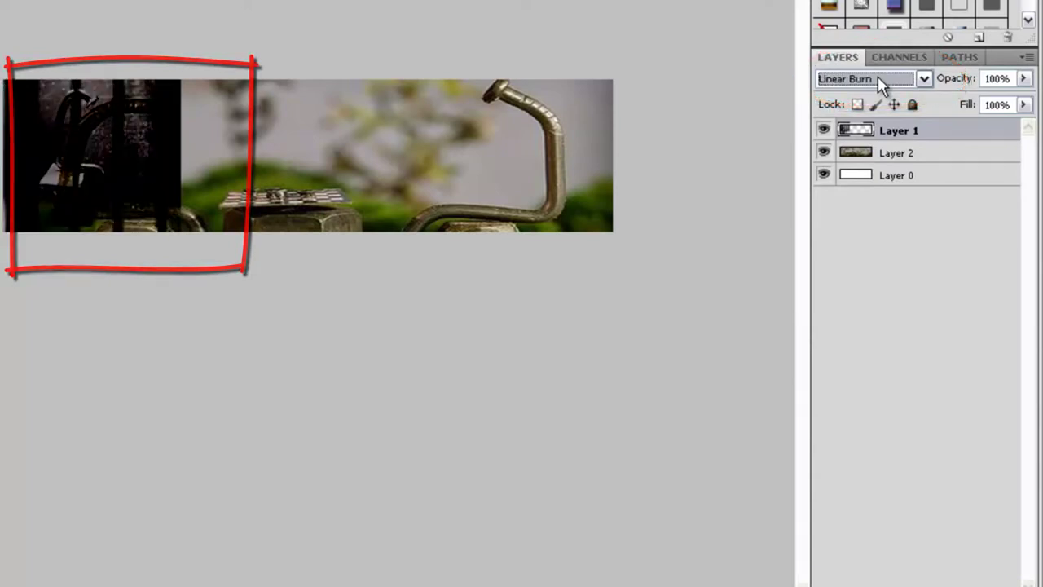
pyautogui.press('Down')
pyautogui.press('Down')
pyautogui.press('Down')
pyautogui.press('Down')
pyautogui.press('Down')
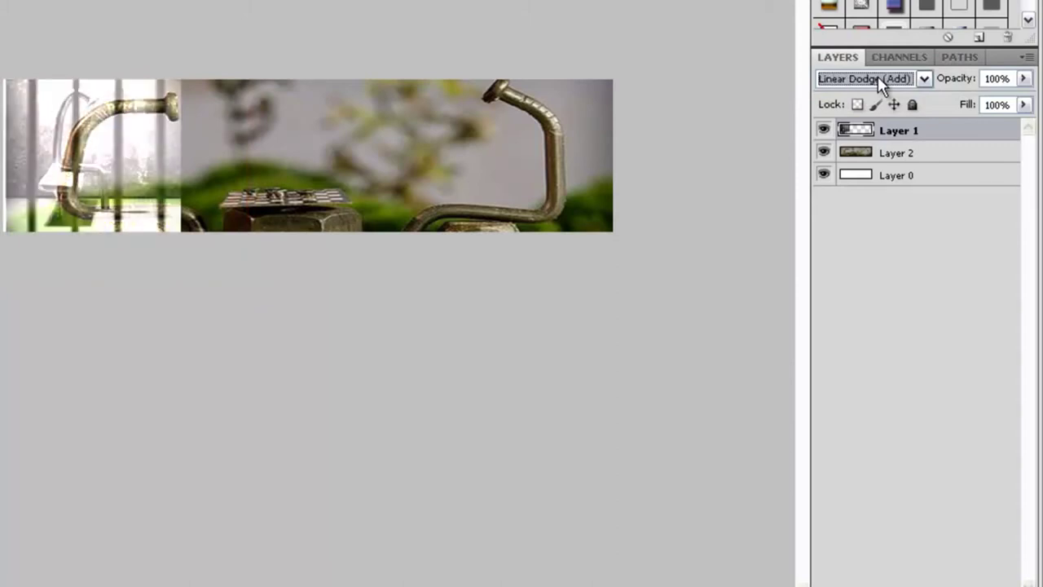
pyautogui.press('Down')
pyautogui.press('Down')
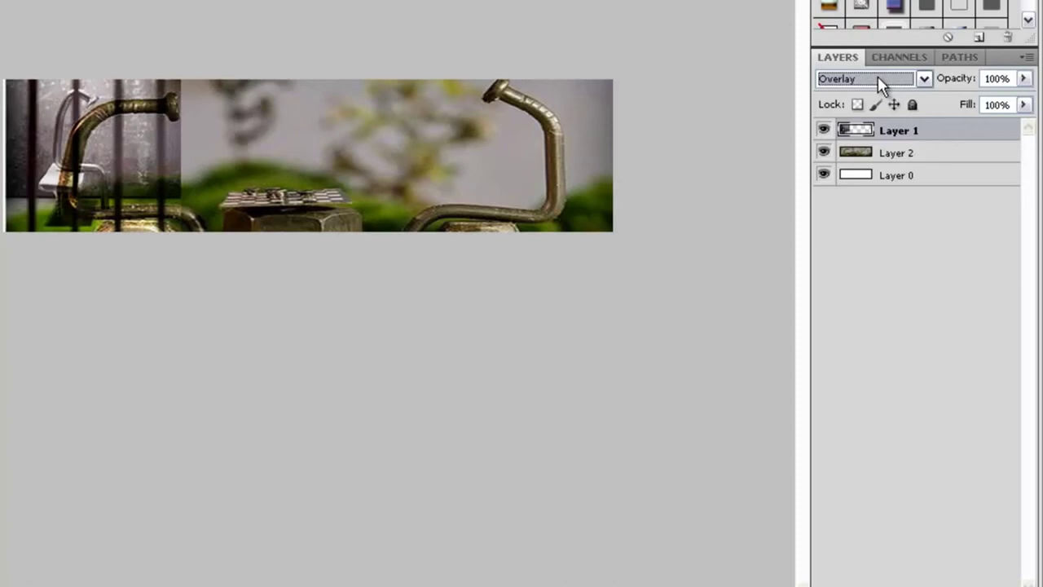
# - Nudge the Layer 2 nails photo back into place and shift Layer 1's bars texture left
pyautogui.click(882, 152)
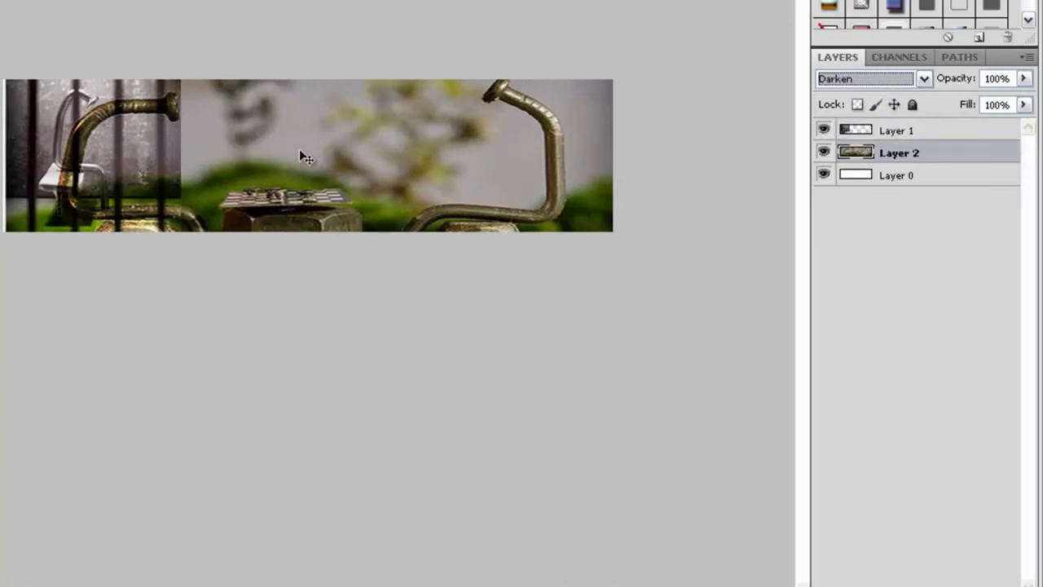
pyautogui.moveTo(329, 158)
pyautogui.mouseDown()
pyautogui.moveTo(316, 158)
pyautogui.moveTo(326, 158)
pyautogui.mouseUp()
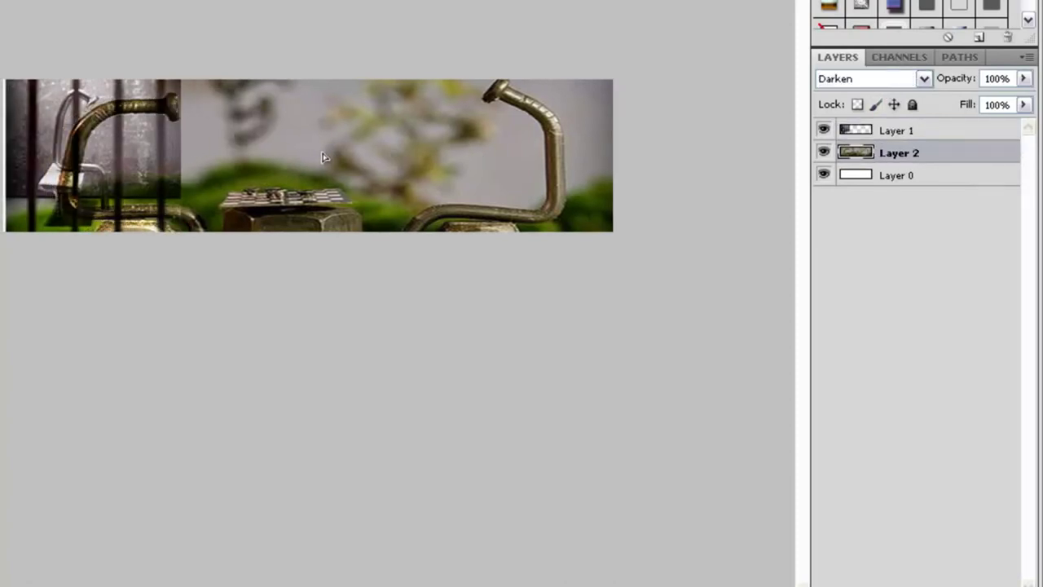
pyautogui.press('Right')
pyautogui.press('Right')
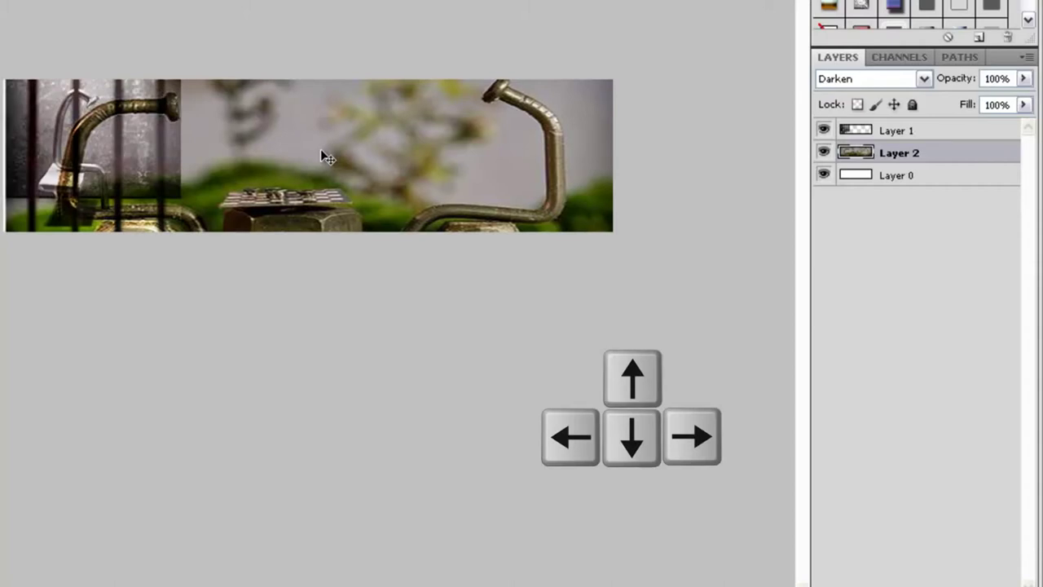
pyautogui.click(863, 135)
pyautogui.moveTo(157, 144); pyautogui.dragTo(104, 154)
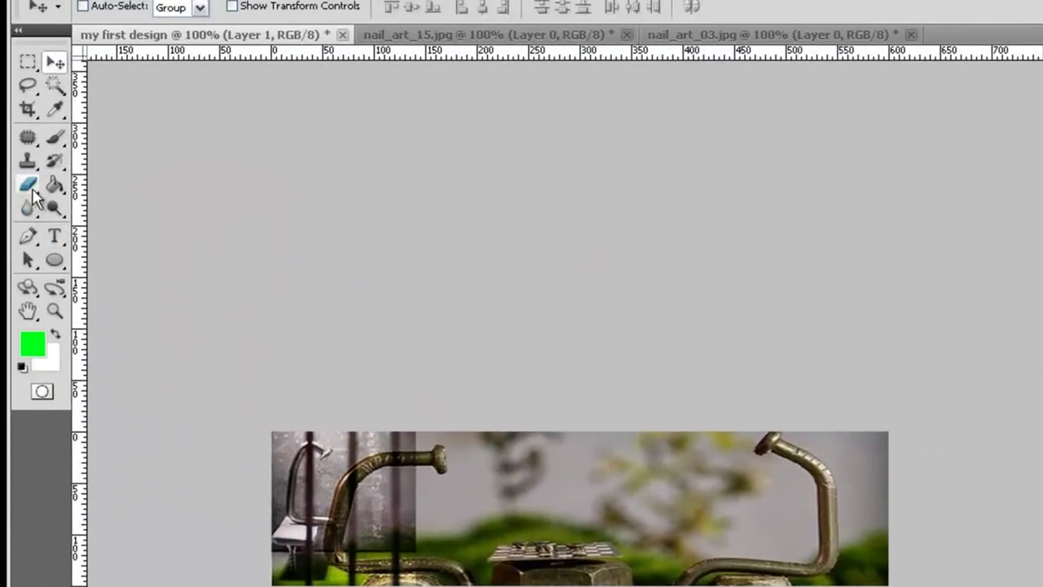
pyautogui.click(30, 188)
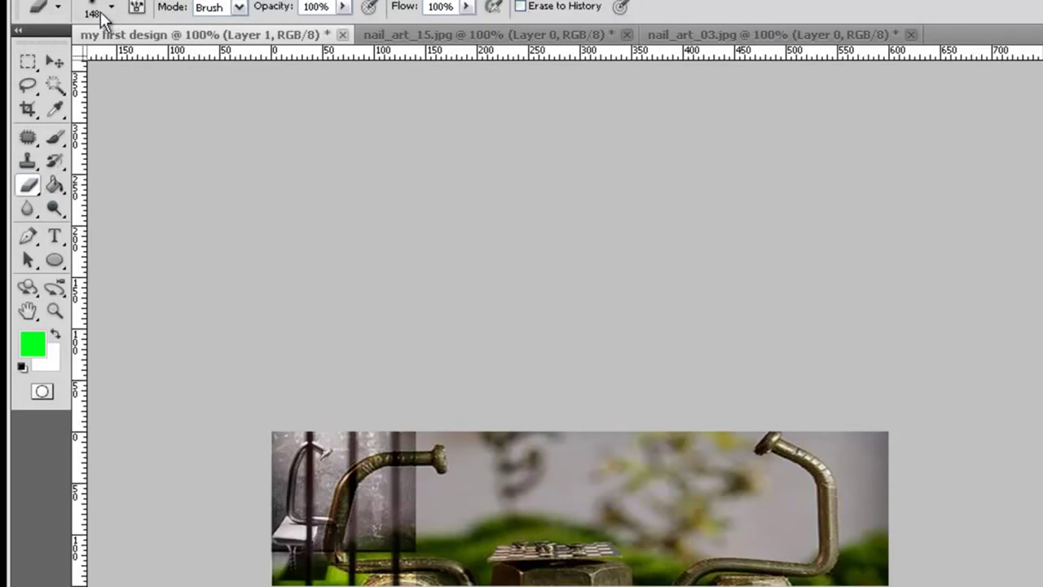
# - Show the eraser's brush options: a soft round 148 px tip with 0% hardness
pyautogui.click(92, 10)
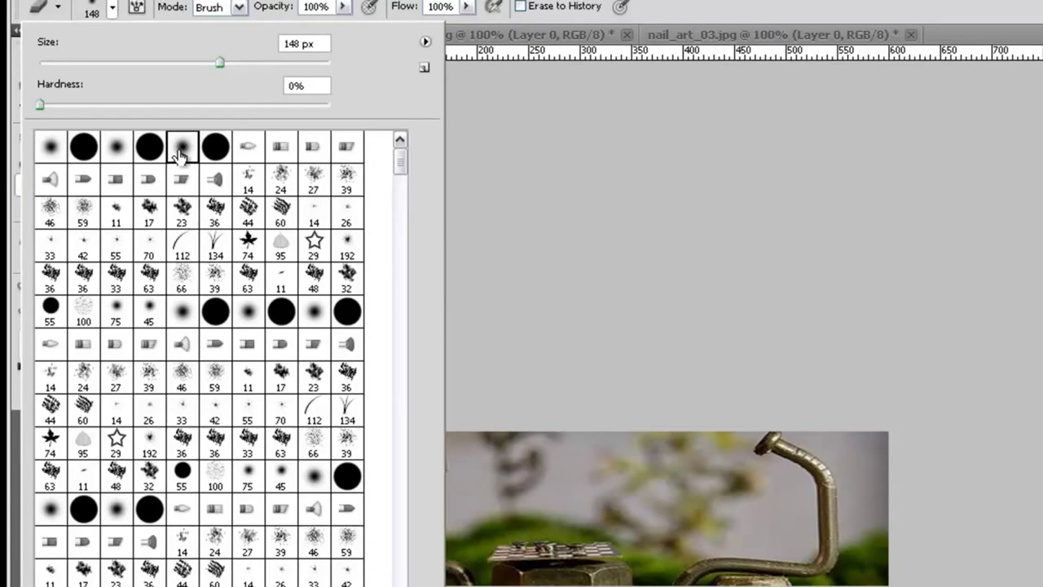
# - Erase the bars texture around the left nail with a soft 150 px eraser, then open the hand-and-tree photo
pyautogui.moveTo(221, 62)
pyautogui.mouseDown()
pyautogui.moveTo(212, 62)
pyautogui.moveTo(220, 62)
pyautogui.mouseUp()
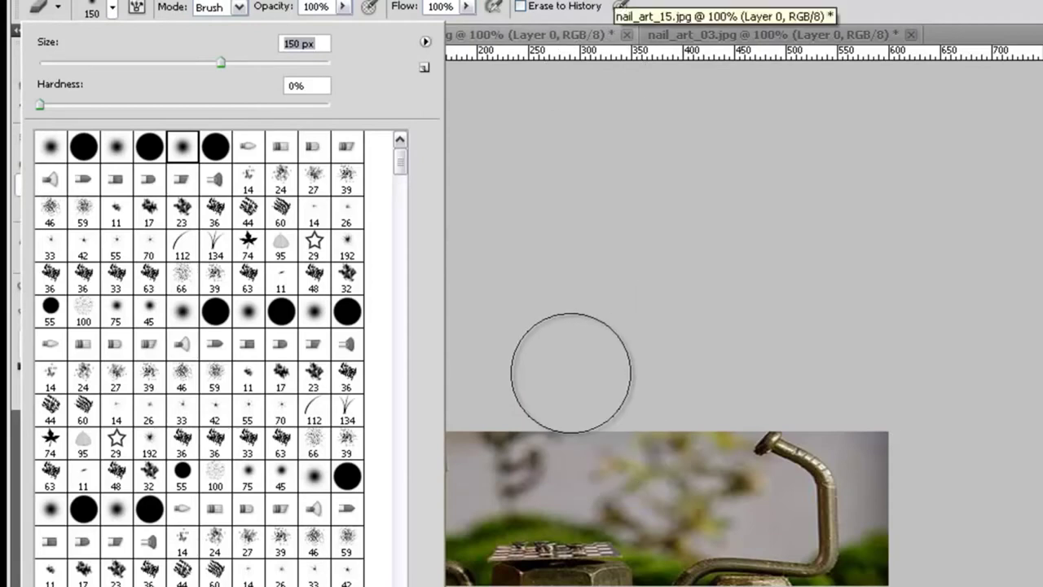
pyautogui.click(509, 399)
pyautogui.moveTo(485, 391)
pyautogui.mouseDown()
pyautogui.moveTo(401, 479)
pyautogui.moveTo(198, 505)
pyautogui.mouseUp()
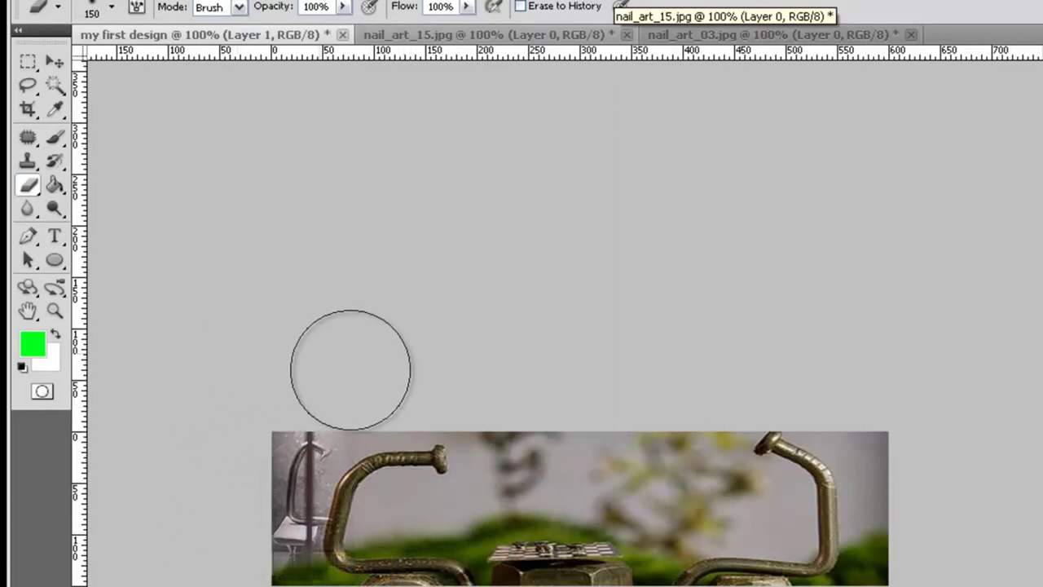
pyautogui.moveTo(443, 378); pyautogui.dragTo(477, 570)
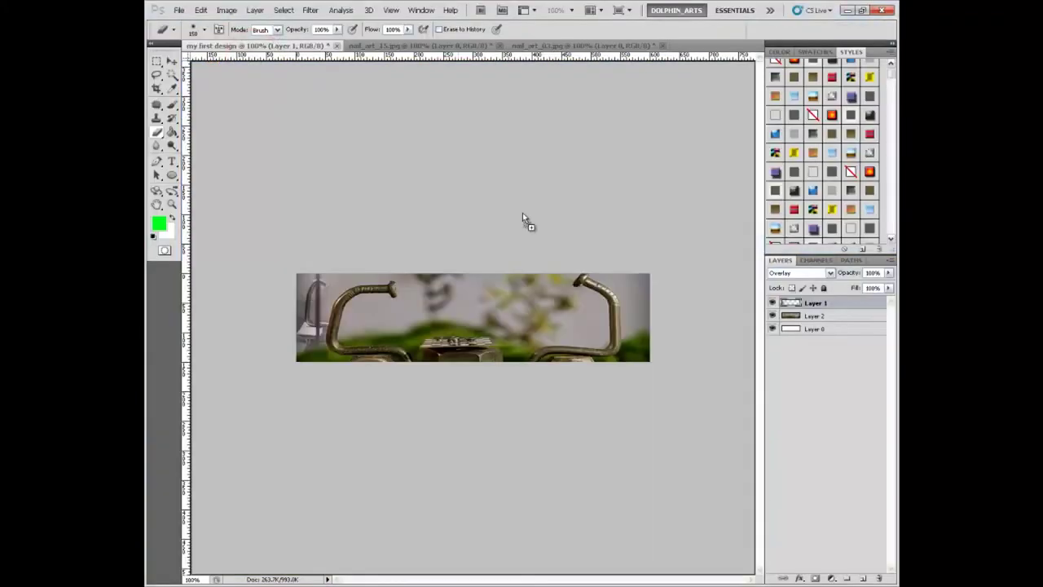
pyautogui.moveTo(681, 49); pyautogui.dragTo(682, 51)
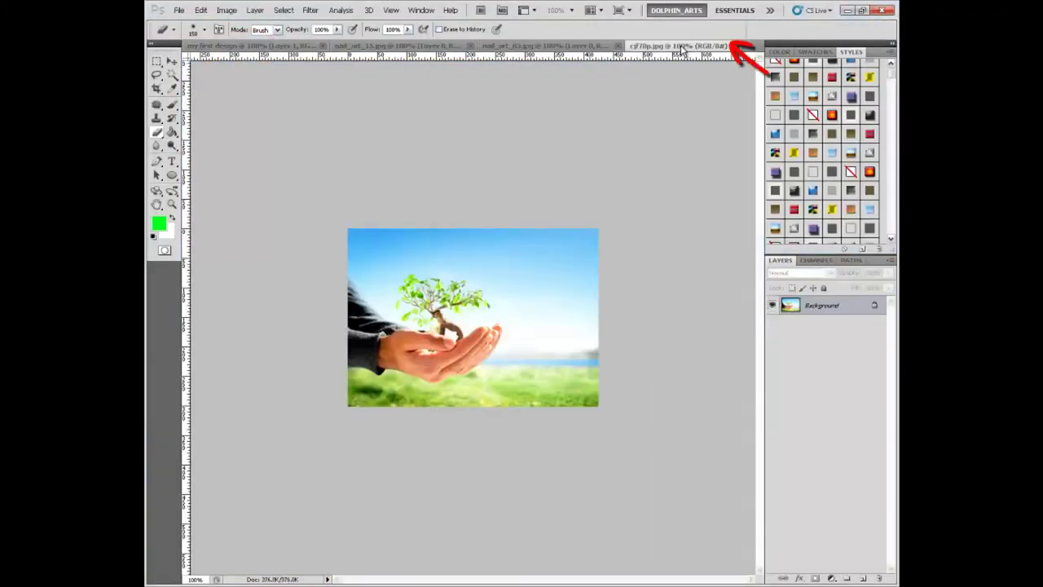
# - Unlock the hand-and-tree photo's Background as an editable Layer 0
pyautogui.doubleClick(835, 313)
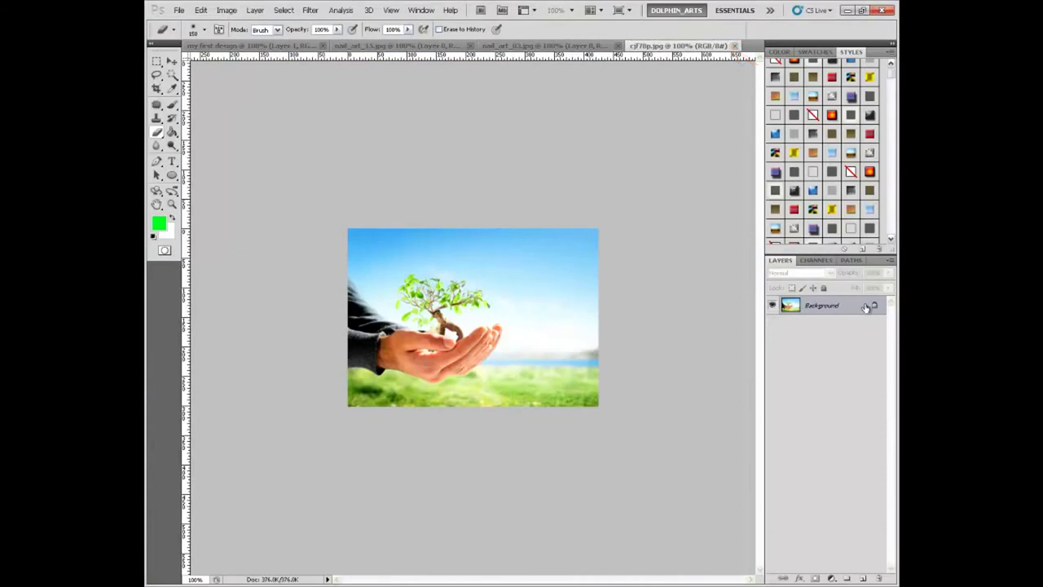
pyautogui.click(623, 193)
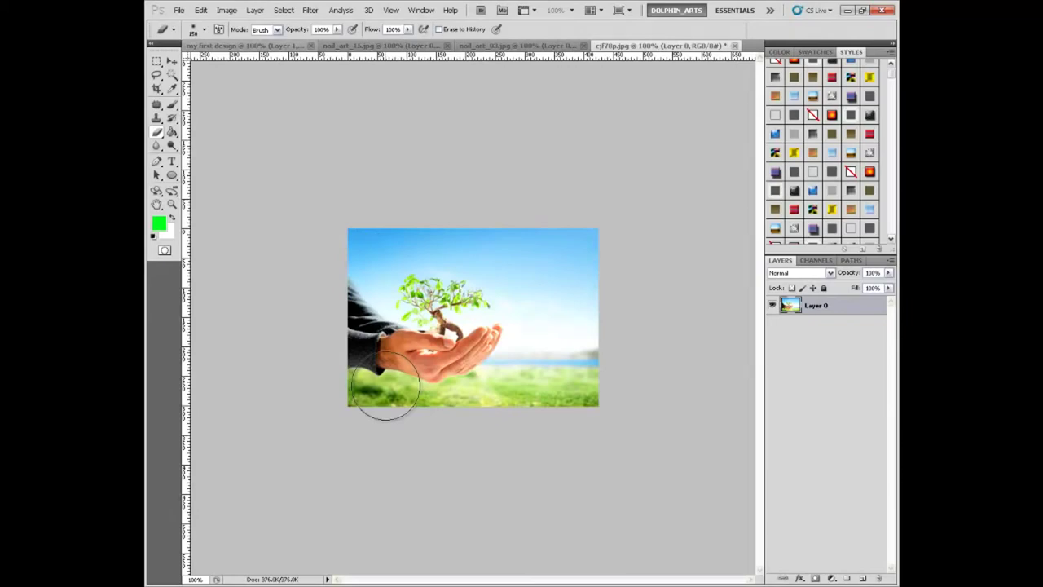
pyautogui.click(172, 62)
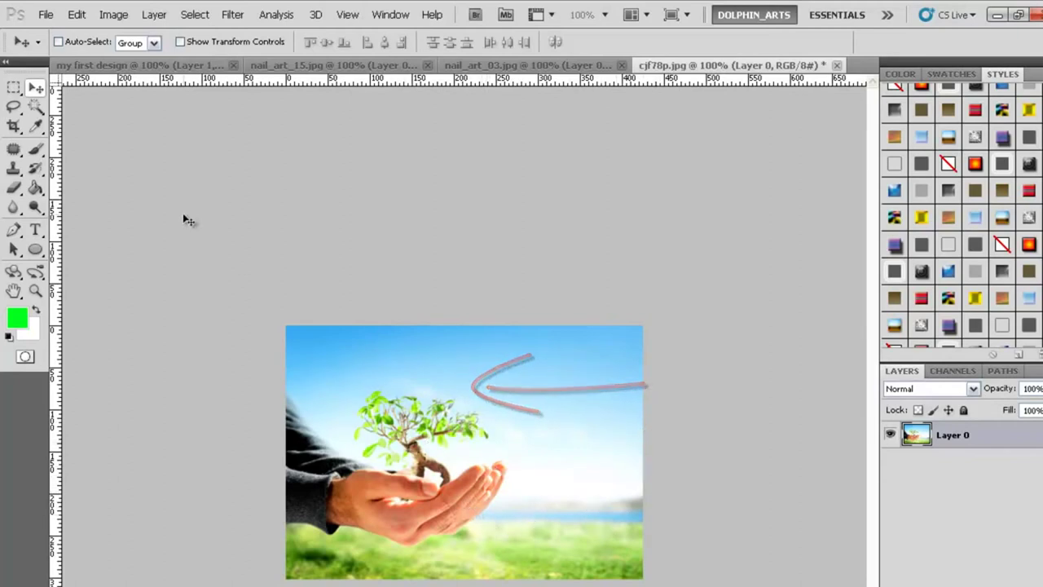
pyautogui.click(77, 15)
pyautogui.moveTo(98, 326)
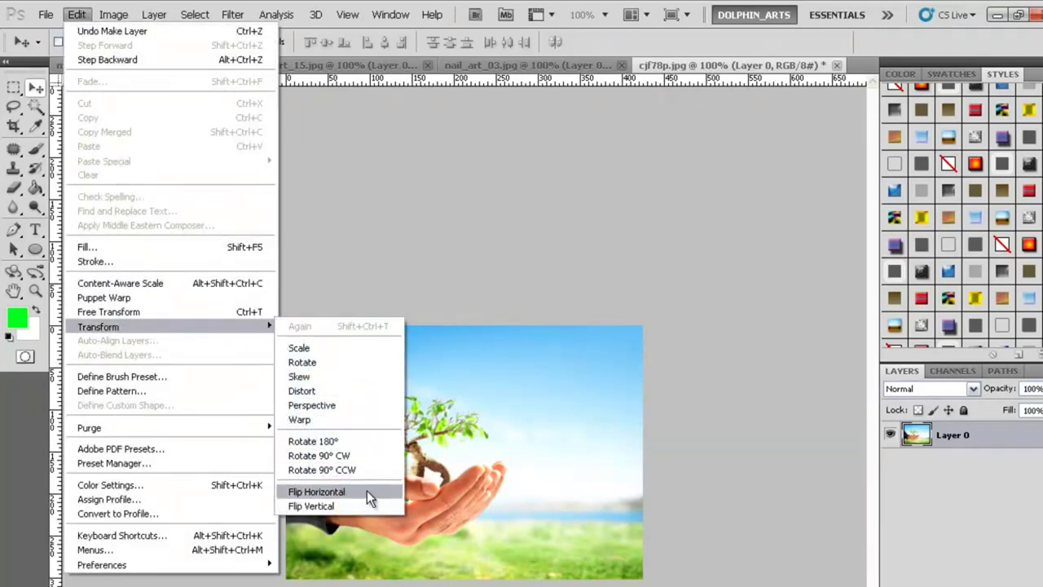
# - Flip the hand-and-tree photo horizontally and drag it toward the 'my first design' banner
pyautogui.click(364, 492)
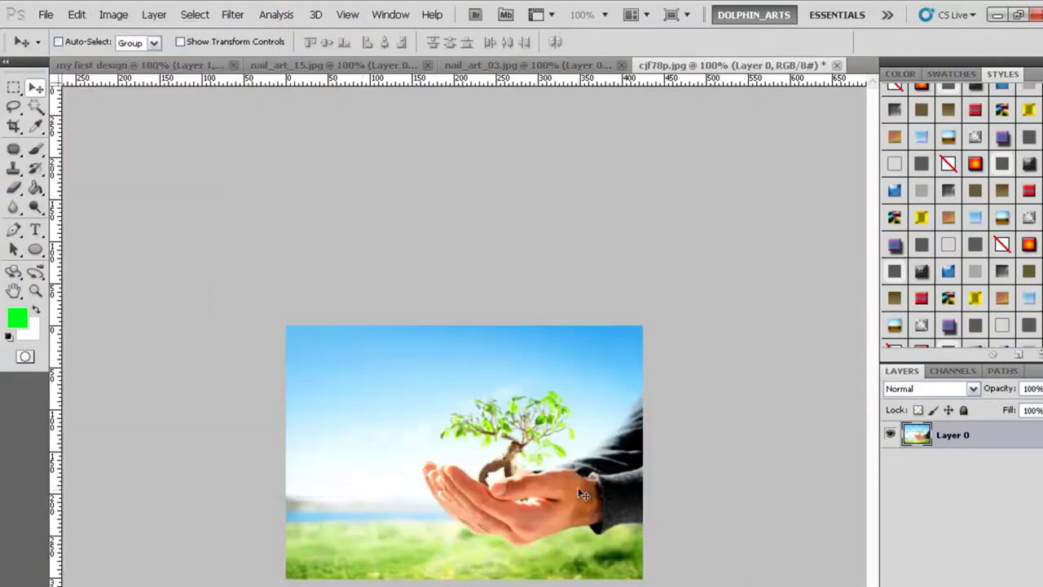
pyautogui.moveTo(538, 458); pyautogui.dragTo(172, 124)
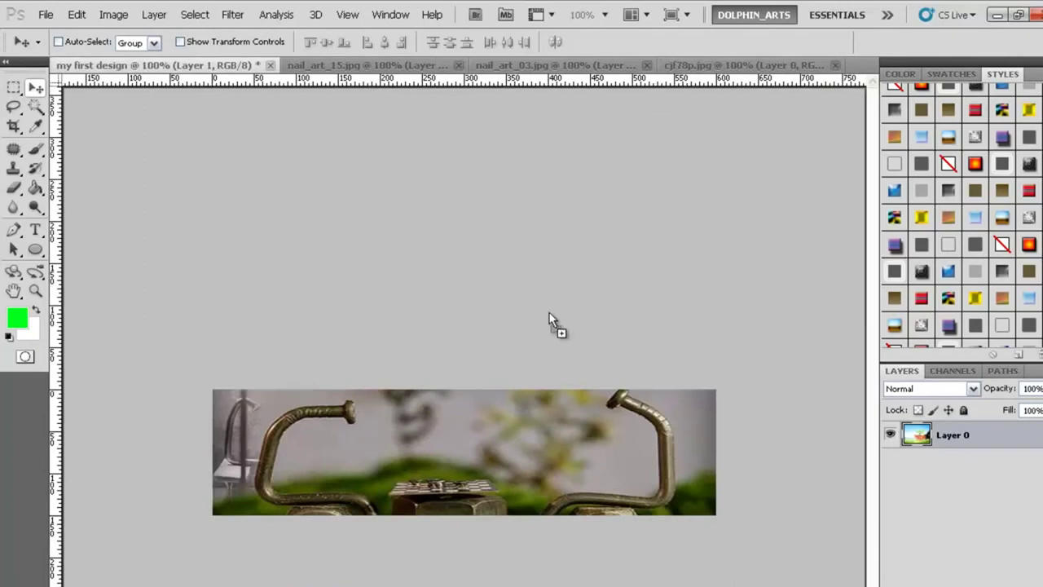
# - Drop the flipped photo onto the banner as Layer 3 and set its blend mode to Multiply
pyautogui.moveTo(135, 59)
pyautogui.mouseDown()
pyautogui.moveTo(642, 460)
pyautogui.moveTo(604, 424)
pyautogui.mouseUp()
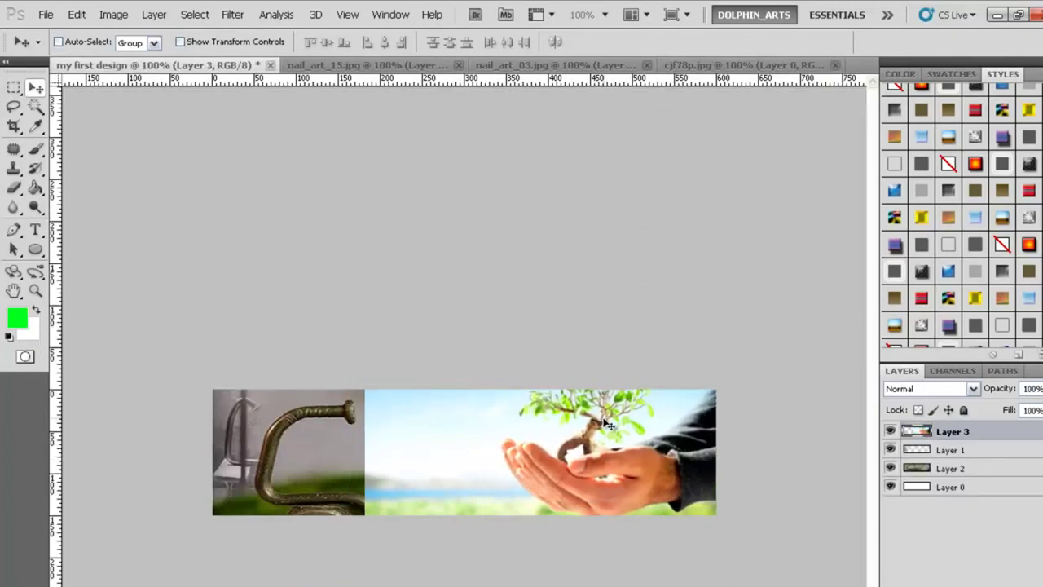
pyautogui.click(923, 388)
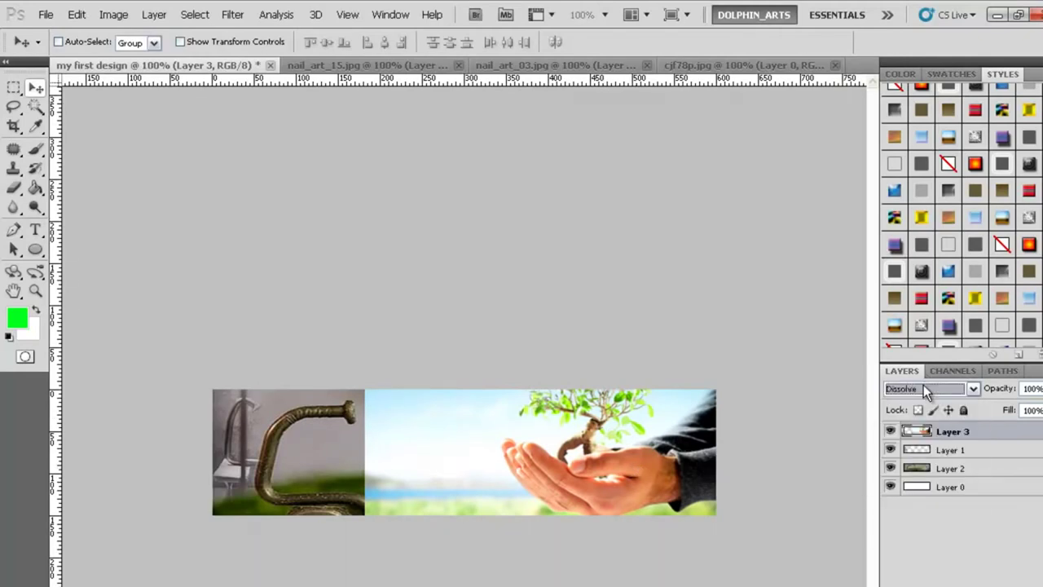
pyautogui.press('Down')
pyautogui.press('Down')
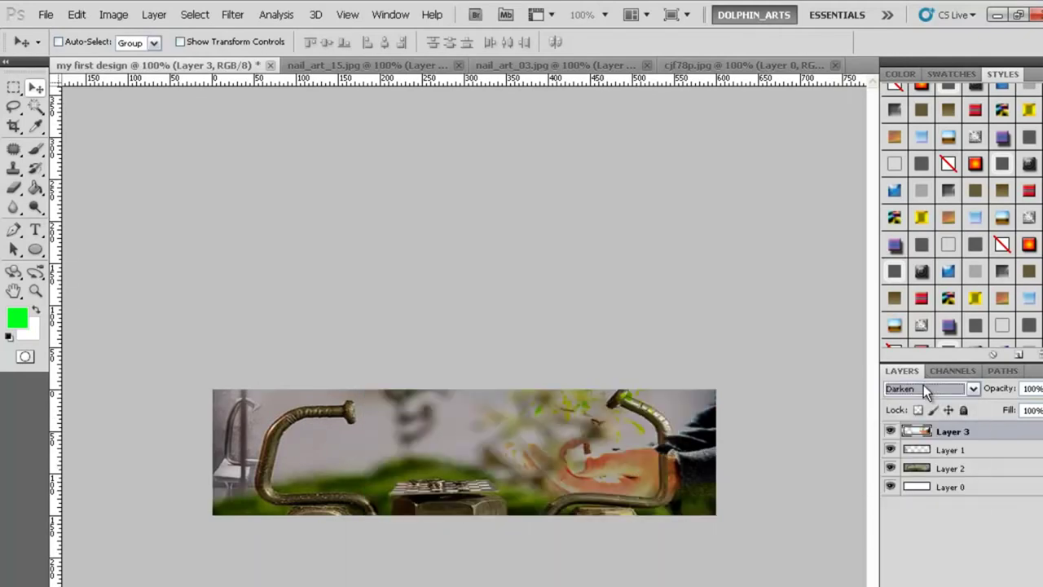
pyautogui.press('Down')
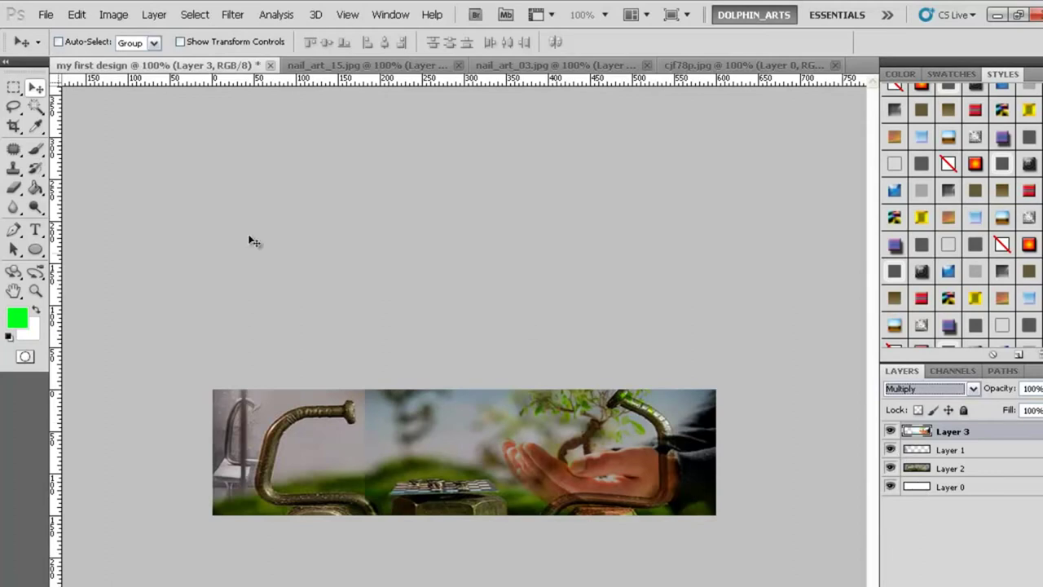
pyautogui.click(13, 189)
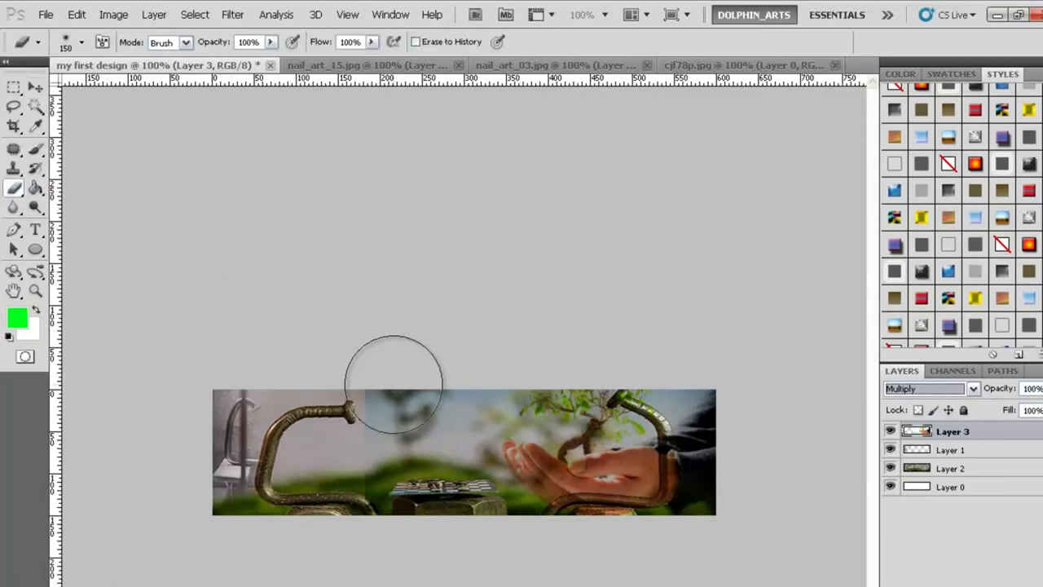
# - Erase a stroke near the left nail, then shrink the eraser brush to 18 px
pyautogui.moveTo(391, 372); pyautogui.dragTo(389, 403)
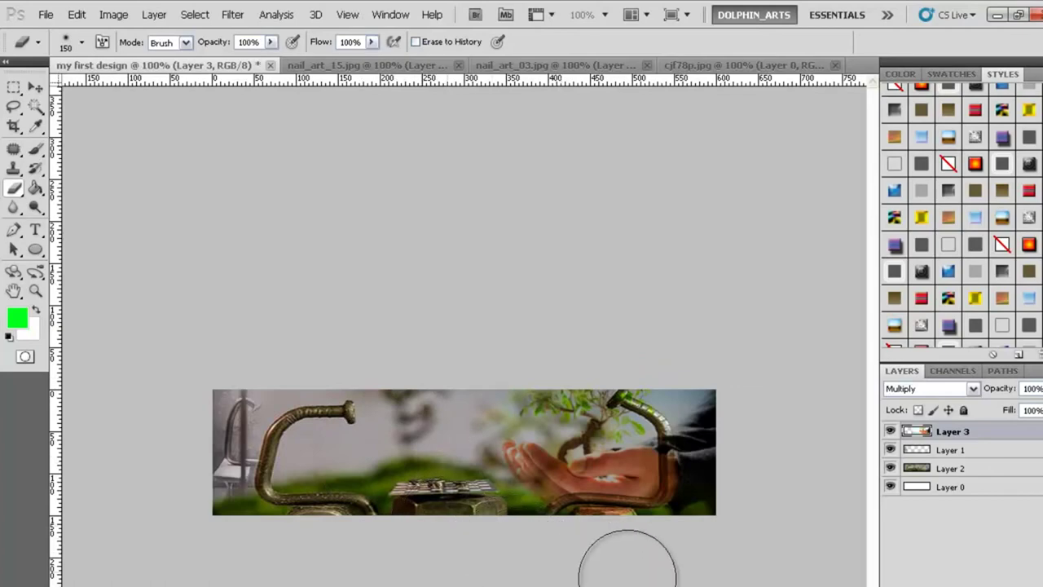
pyautogui.click(80, 42)
pyautogui.click(82, 88)
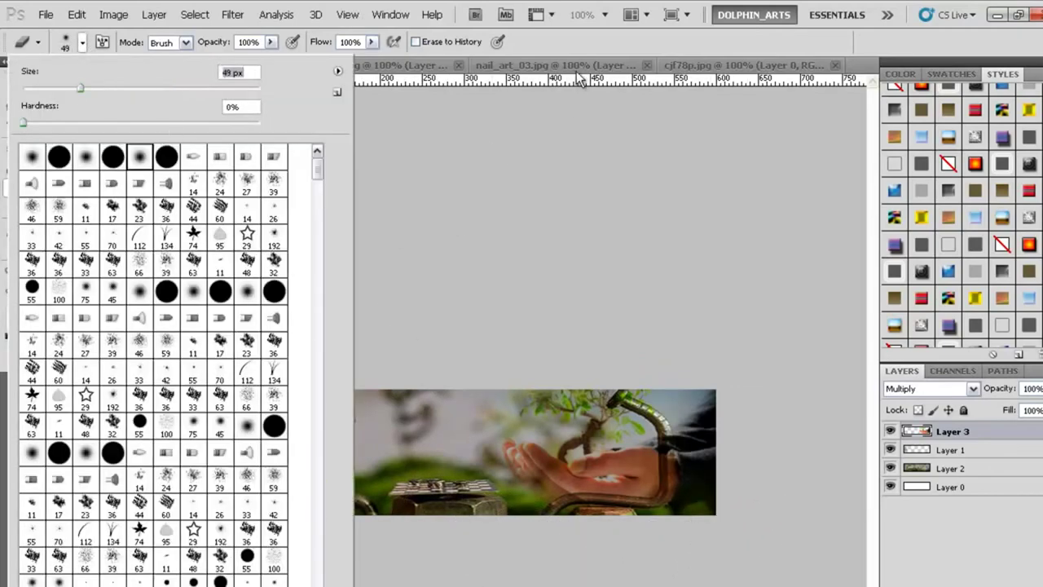
pyautogui.click(661, 248)
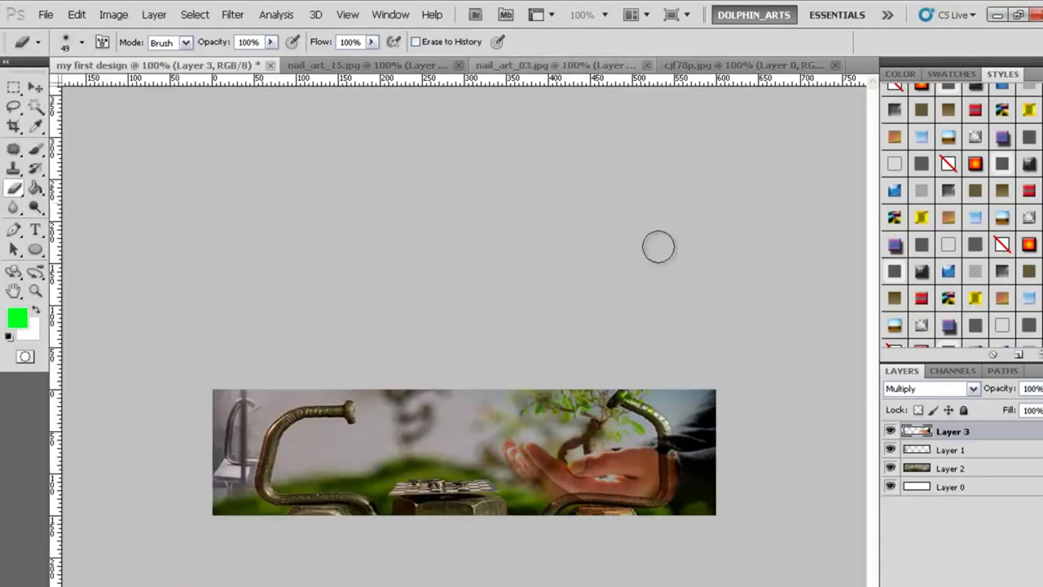
pyautogui.click(80, 40)
pyautogui.moveTo(82, 88); pyautogui.dragTo(42, 88)
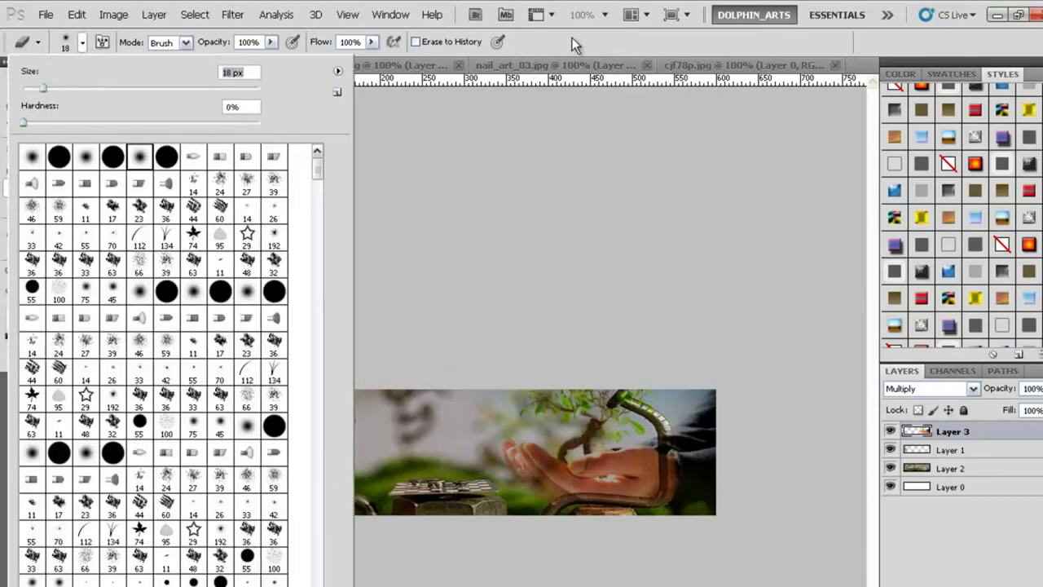
pyautogui.click(572, 40)
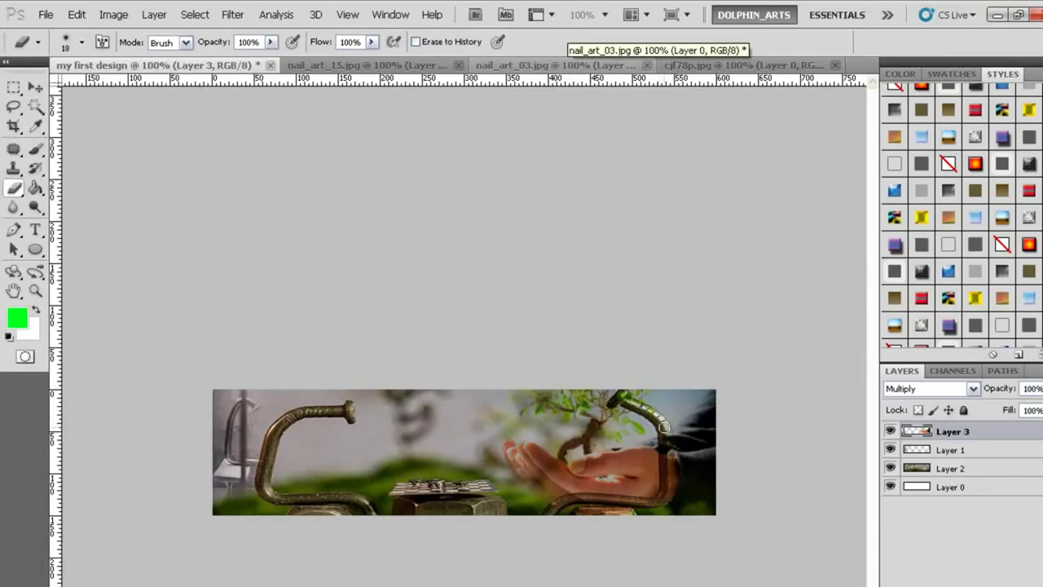
# - Erase Layer 3 around the right nail and along the bottom edge, undoing one bad stroke
pyautogui.moveTo(663, 439); pyautogui.dragTo(680, 456)
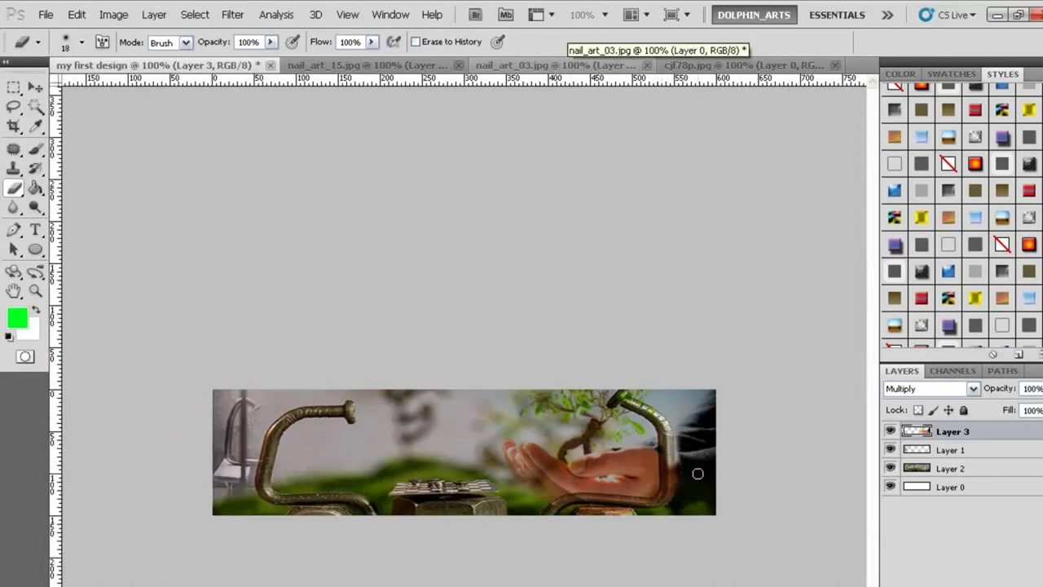
pyautogui.hotkey('ctrl', 'z')
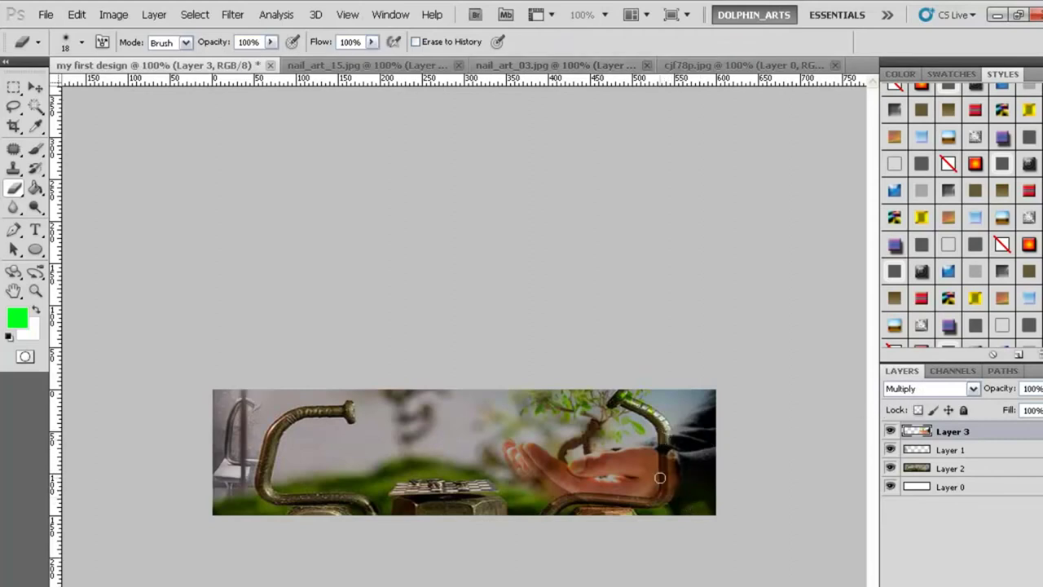
pyautogui.moveTo(667, 489); pyautogui.dragTo(667, 435)
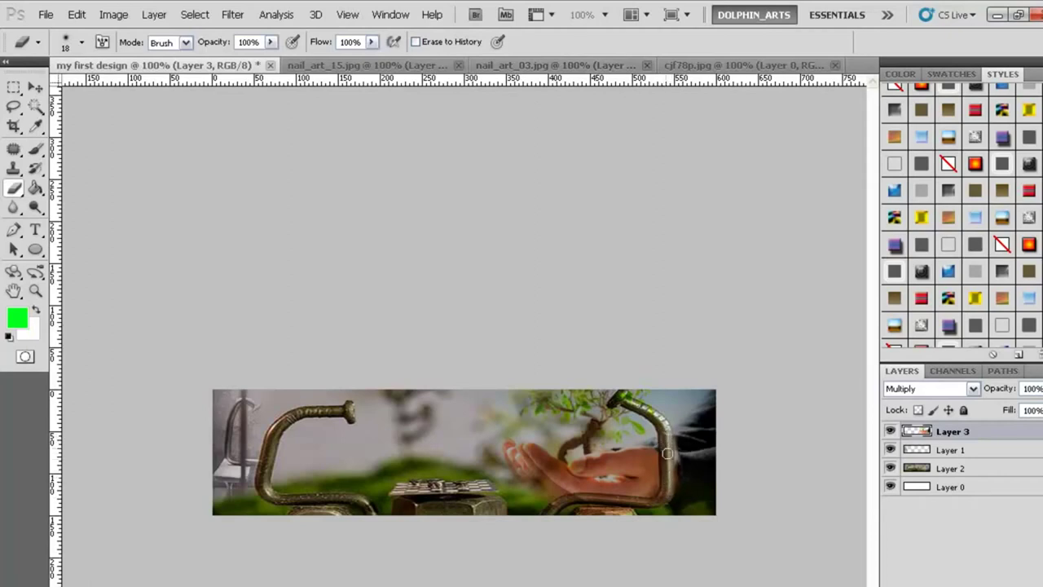
pyautogui.moveTo(666, 493); pyautogui.dragTo(642, 507)
pyautogui.moveTo(614, 510); pyautogui.dragTo(590, 511)
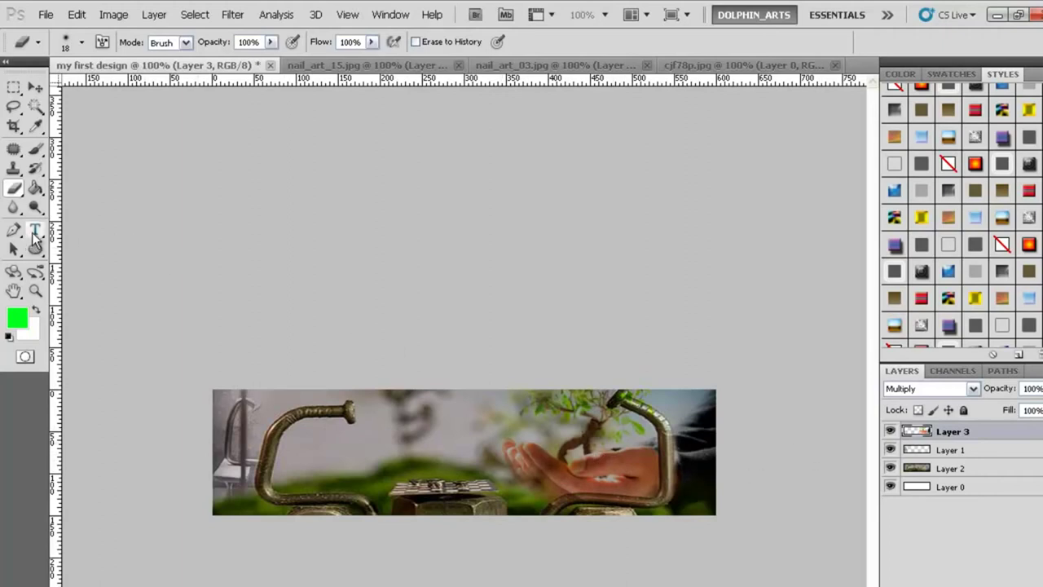
# - Add a text box across the banner's middle reading 'Dolphin'
pyautogui.click(35, 230)
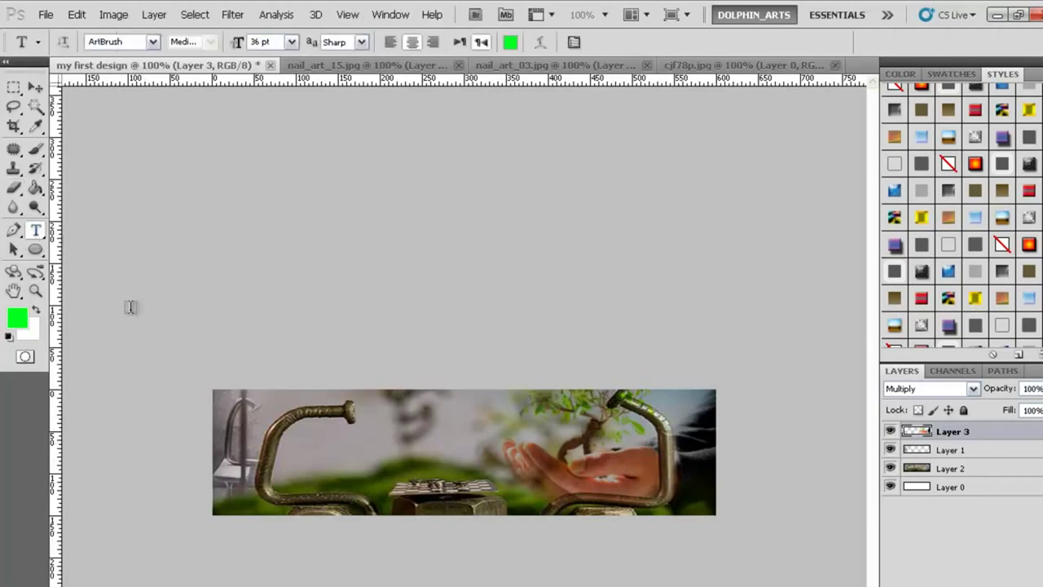
pyautogui.moveTo(352, 411)
pyautogui.mouseDown()
pyautogui.moveTo(588, 468)
pyautogui.moveTo(583, 478)
pyautogui.mouseUp()
pyautogui.write('DOL')
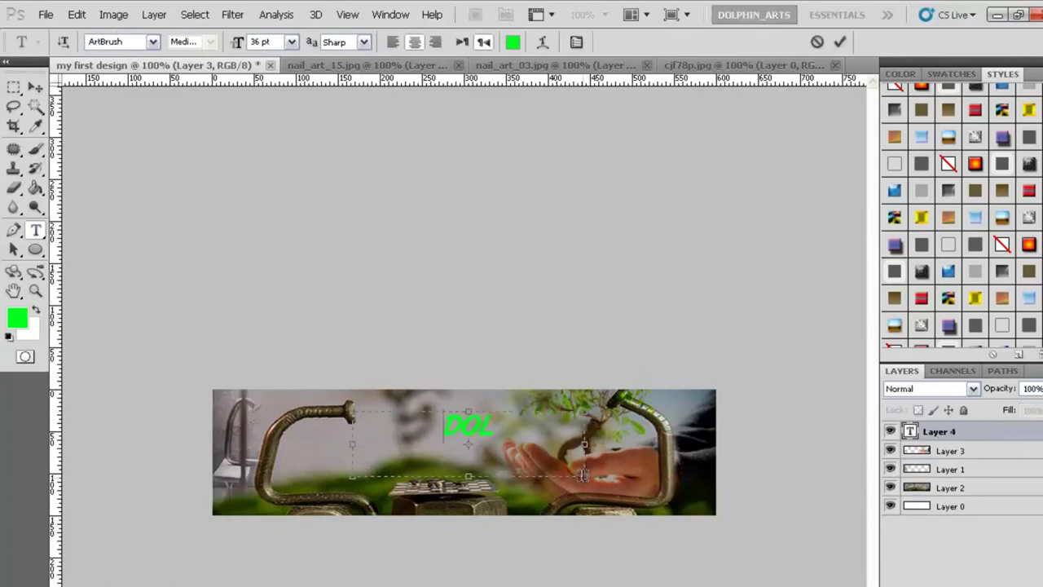
pyautogui.write('PHIN')
pyautogui.press('BackSpace')
pyautogui.press('BackSpace')
pyautogui.press('BackSpace')
pyautogui.press('BackSpace')
pyautogui.doubleClick(489, 435)
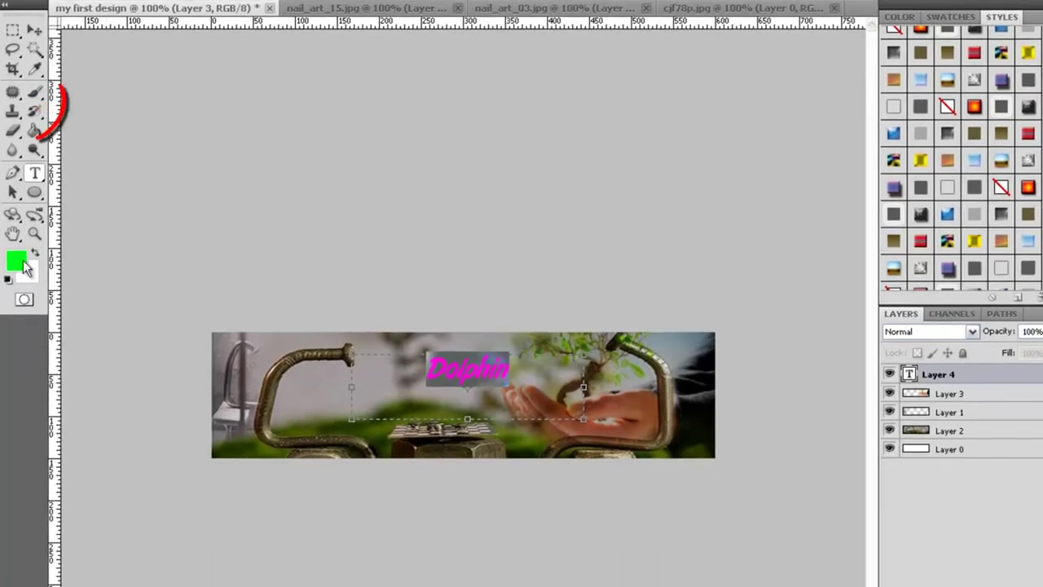
# - Colour the selected Dolphin text a dark red-brown
pyautogui.click(16, 318)
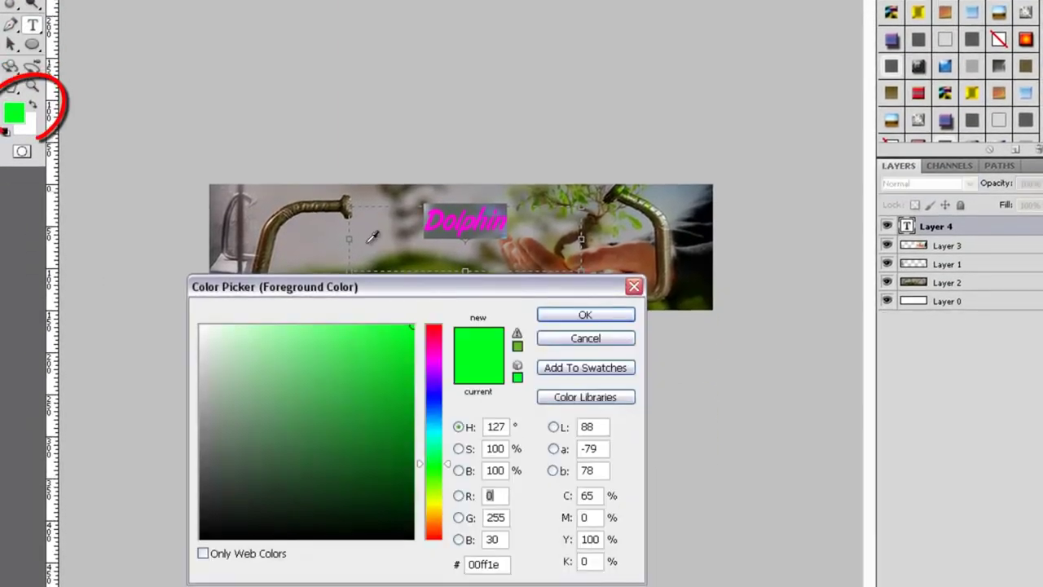
pyautogui.click(444, 510)
pyautogui.moveTo(444, 513); pyautogui.dragTo(443, 521)
pyautogui.moveTo(409, 475)
pyautogui.mouseDown()
pyautogui.moveTo(444, 479)
pyautogui.moveTo(444, 469)
pyautogui.mouseUp()
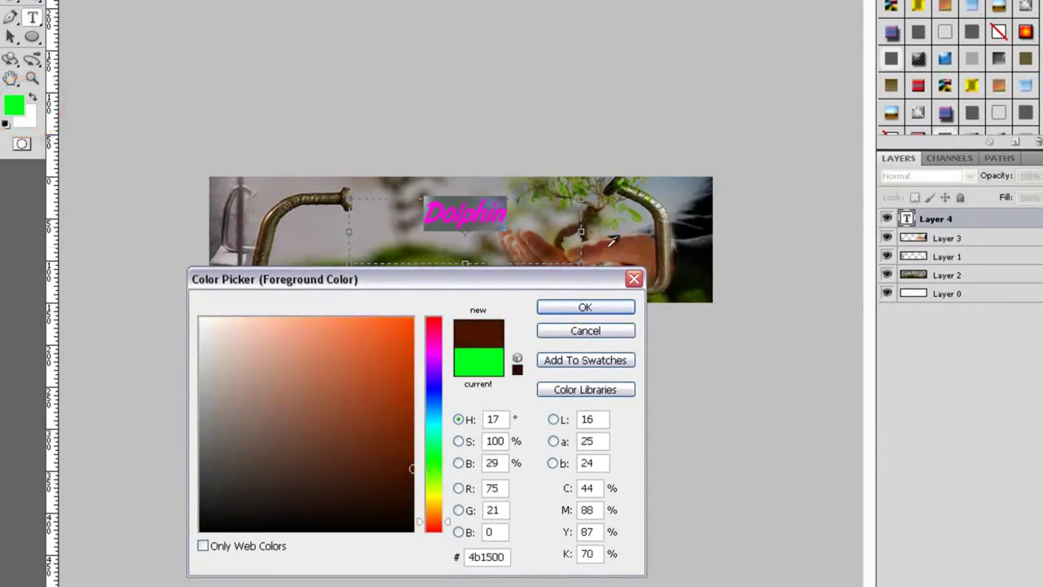
pyautogui.click(584, 310)
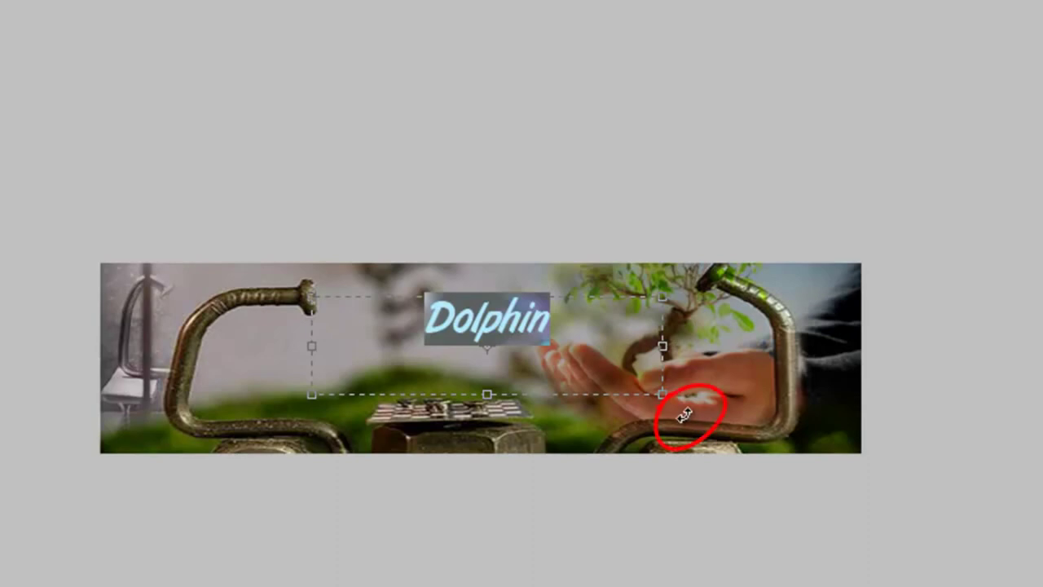
# - Rotate the Dolphin text to a slight upward tilt, move it down-left, and commit it
pyautogui.moveTo(685, 415); pyautogui.dragTo(699, 358)
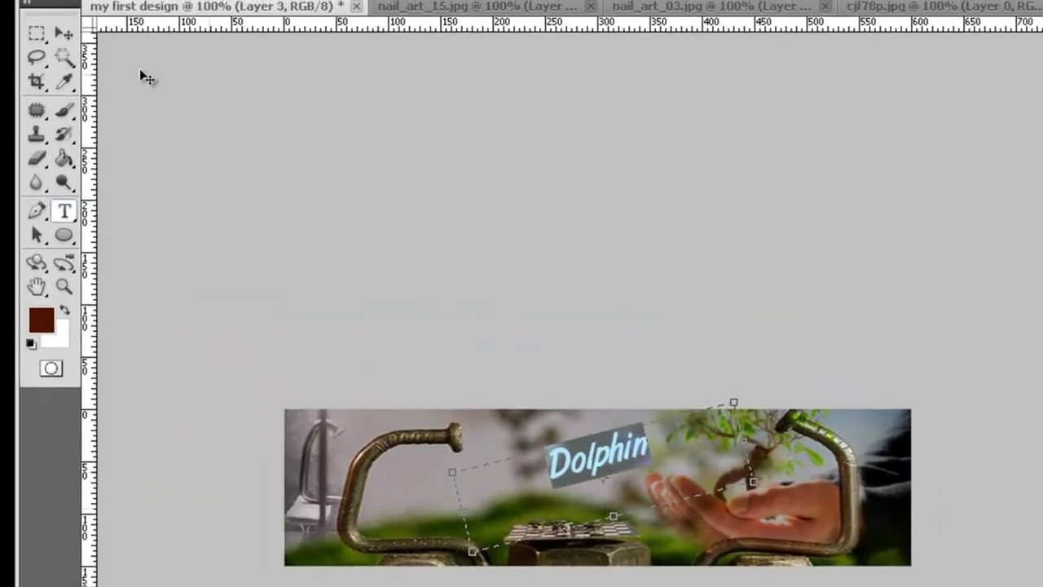
pyautogui.moveTo(852, 527); pyautogui.dragTo(833, 545)
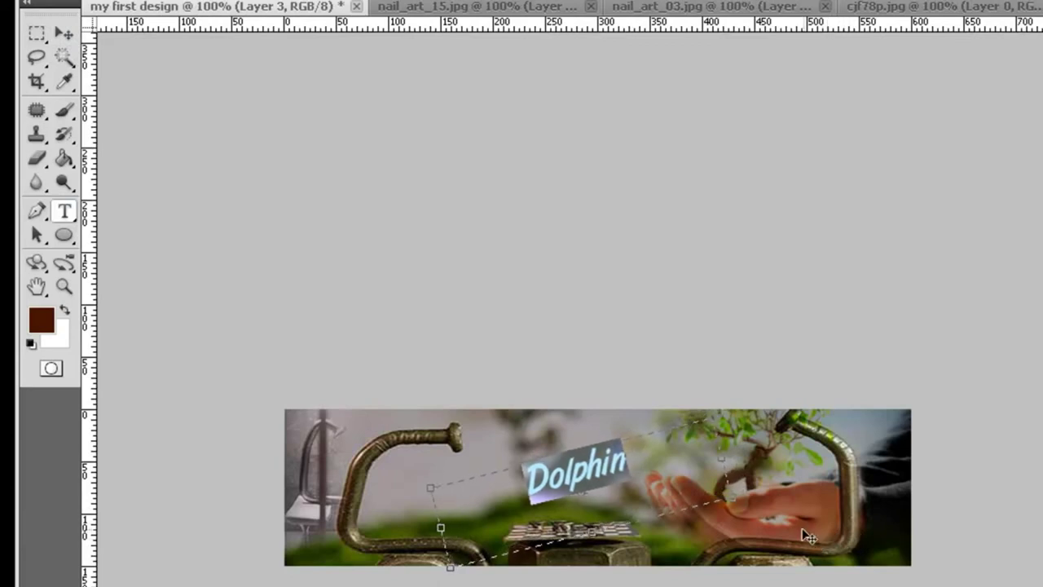
pyautogui.moveTo(747, 511); pyautogui.dragTo(750, 520)
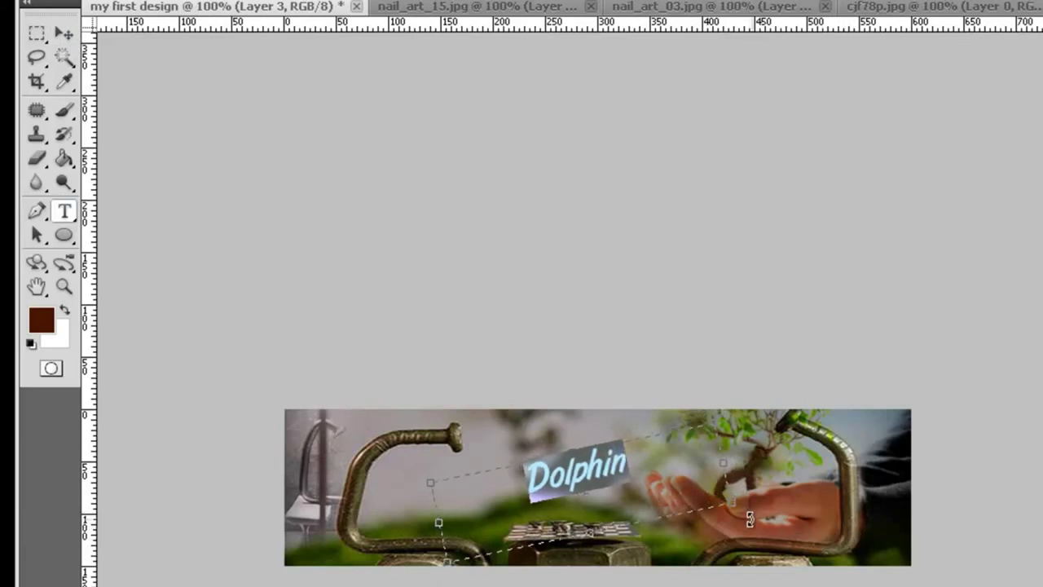
pyautogui.click(66, 32)
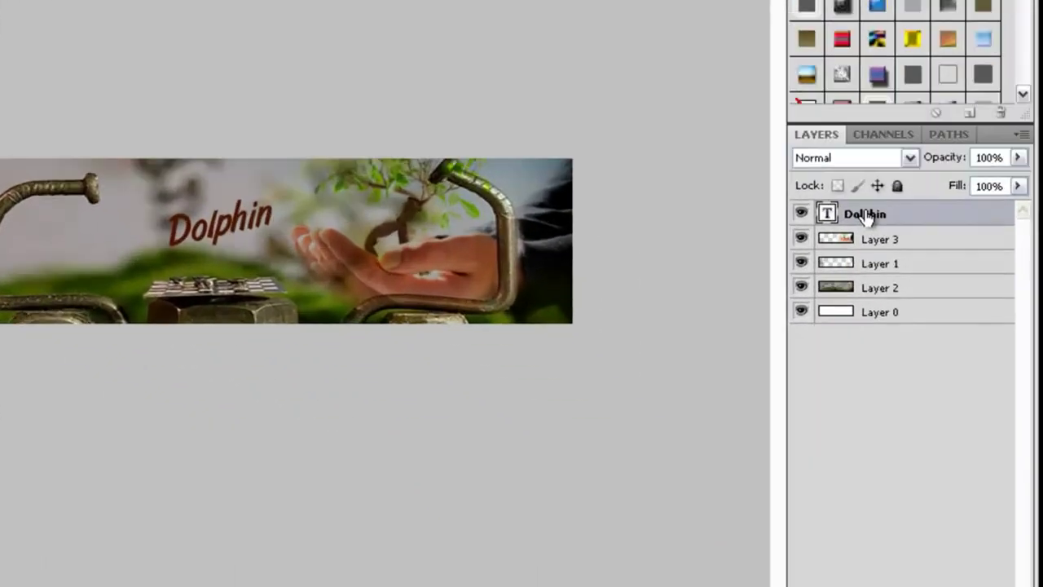
pyautogui.rightClick(917, 356)
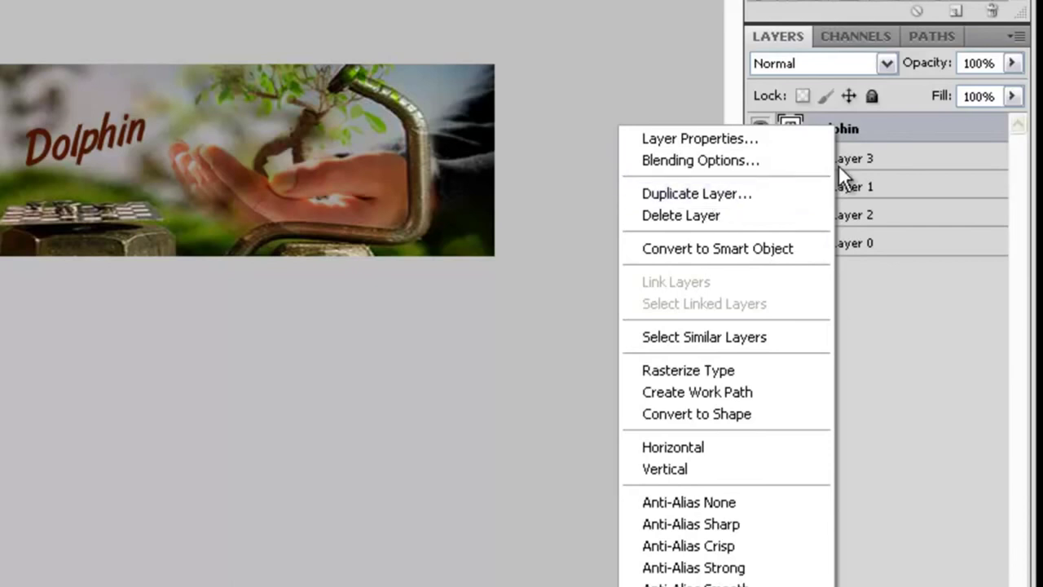
pyautogui.click(864, 129)
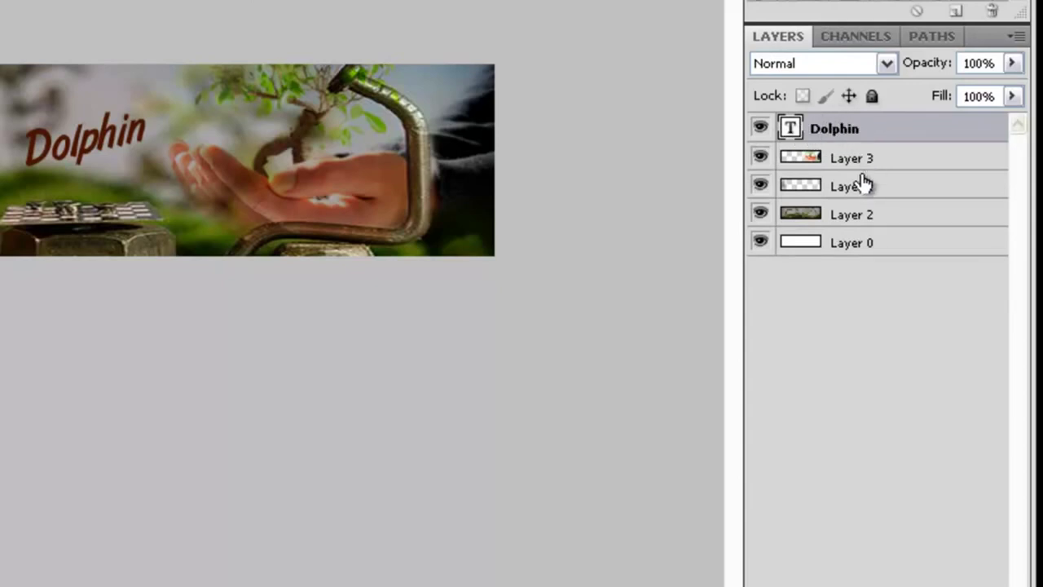
pyautogui.rightClick(836, 129)
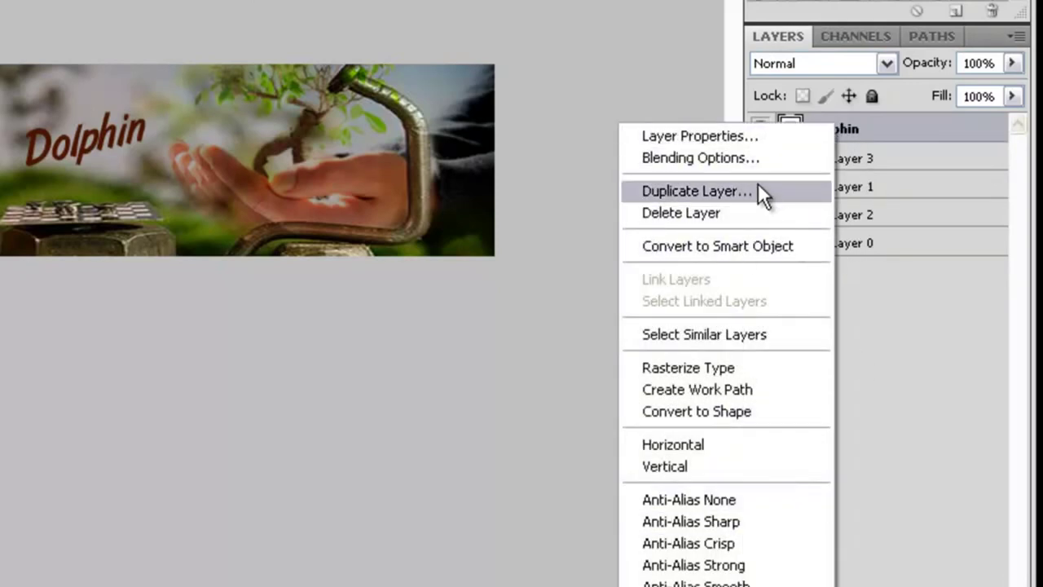
pyautogui.click(865, 128)
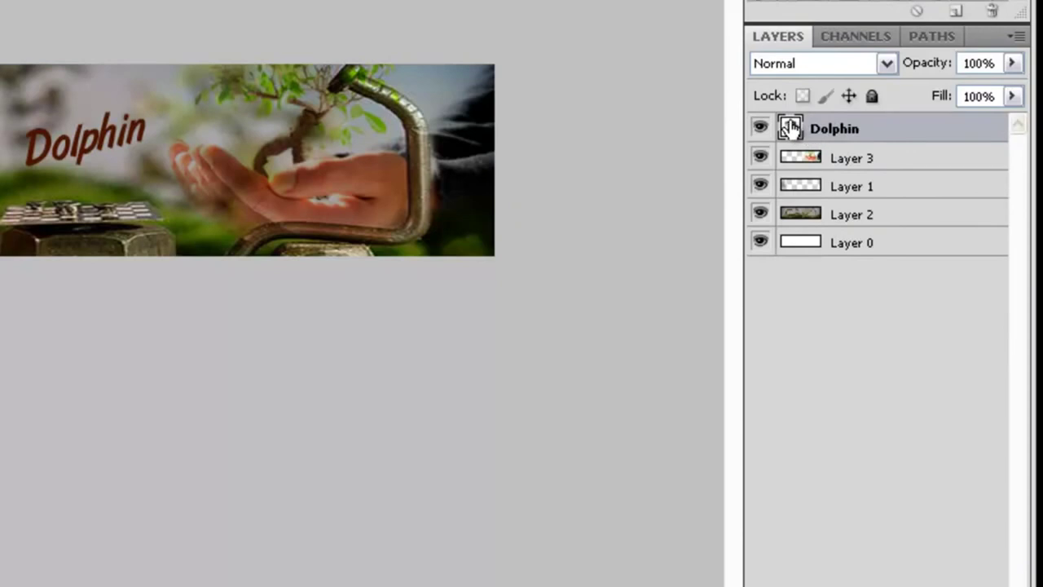
pyautogui.rightClick(791, 129)
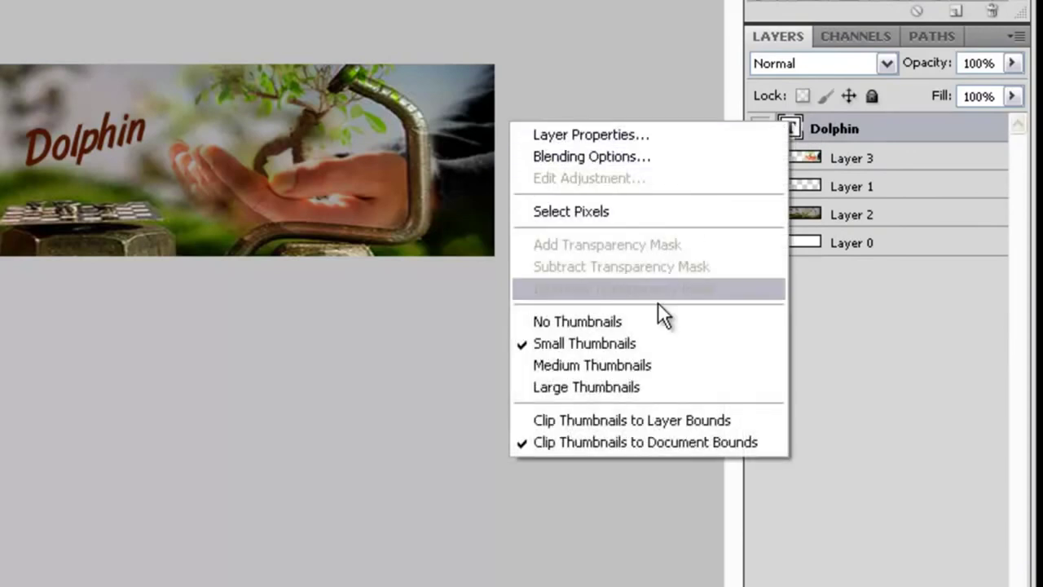
pyautogui.click(803, 157)
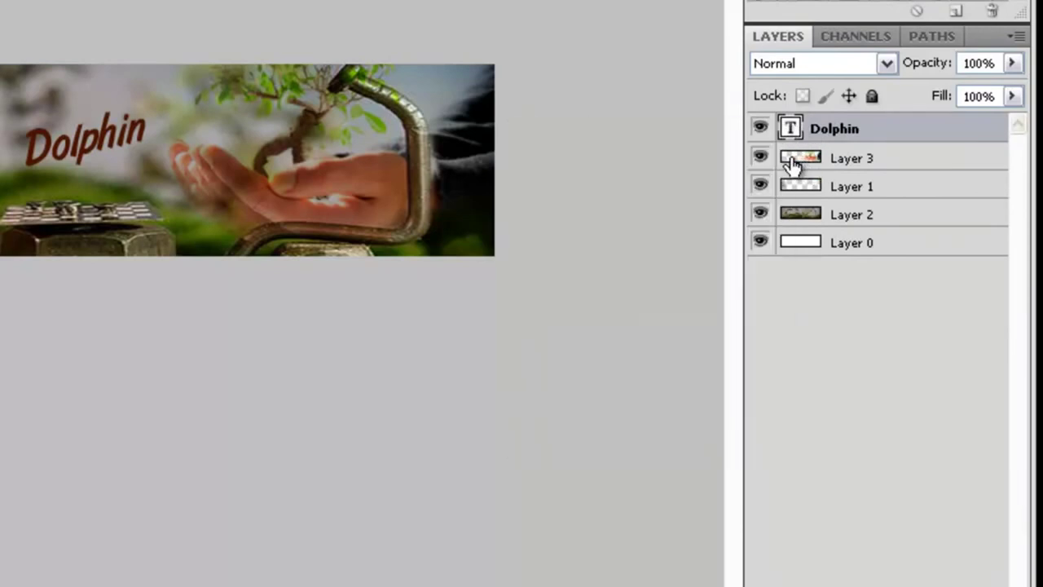
pyautogui.rightClick(792, 156)
pyautogui.rightClick(866, 158)
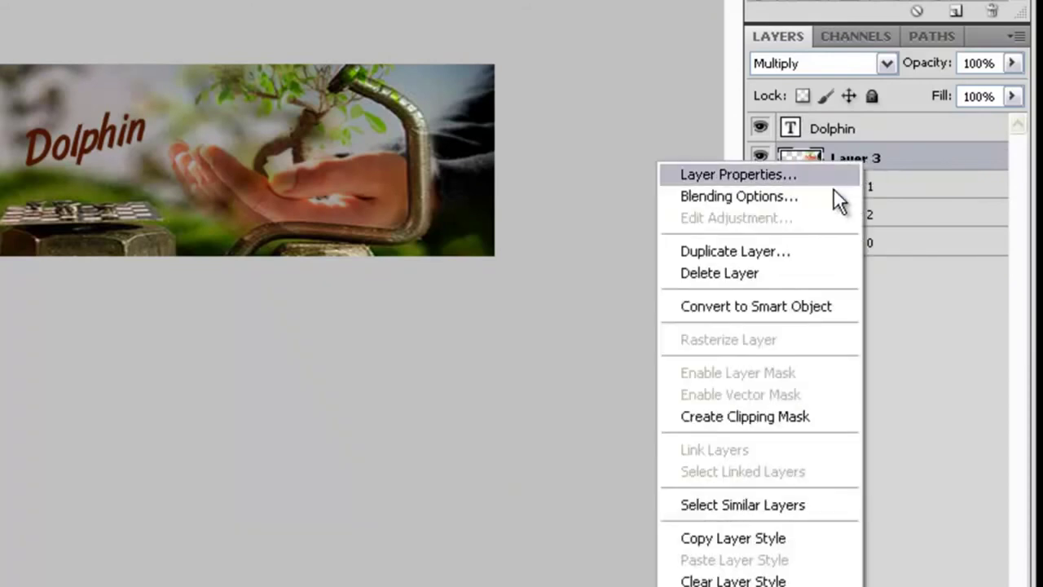
pyautogui.click(826, 131)
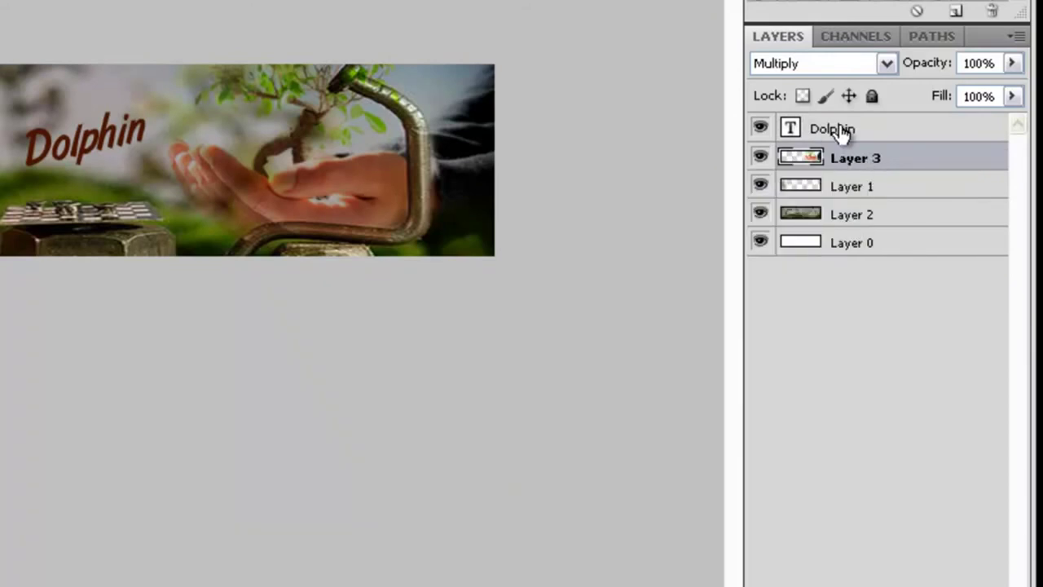
pyautogui.rightClick(843, 130)
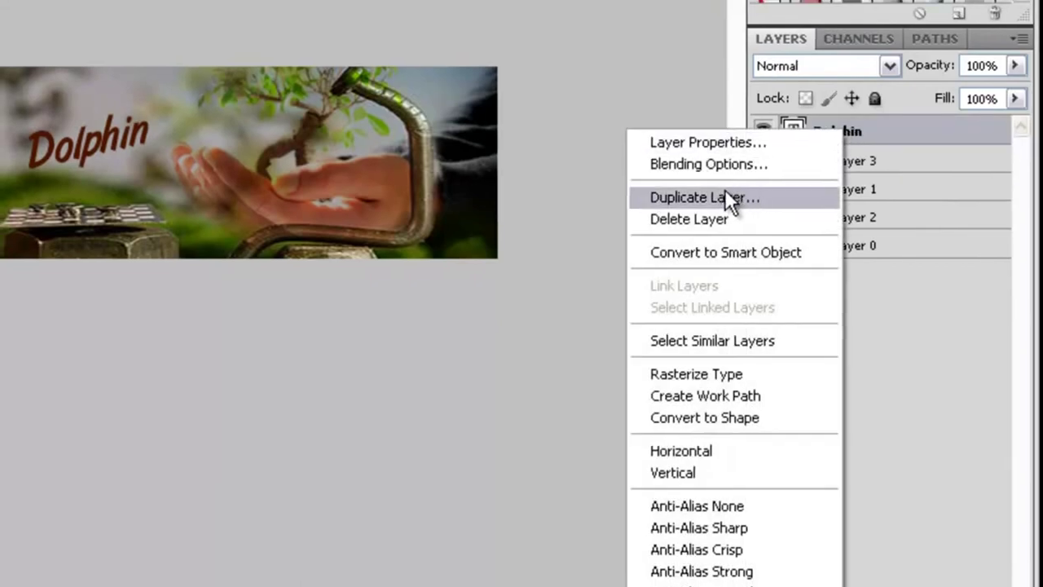
# - Duplicate the Dolphin text layer as 'Dolphin copy', stacked beneath the original
pyautogui.click(725, 195)
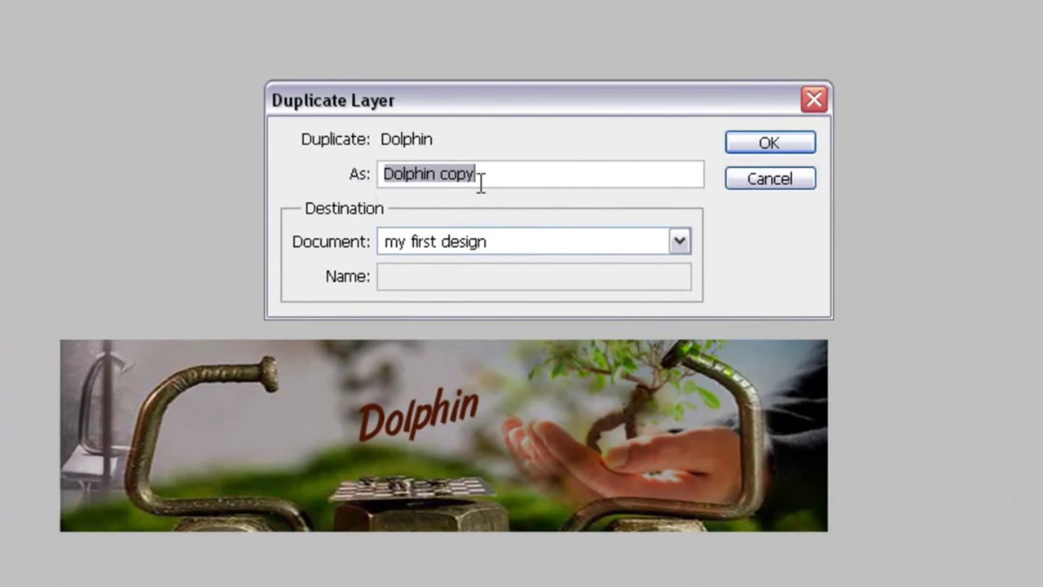
pyautogui.click(481, 181)
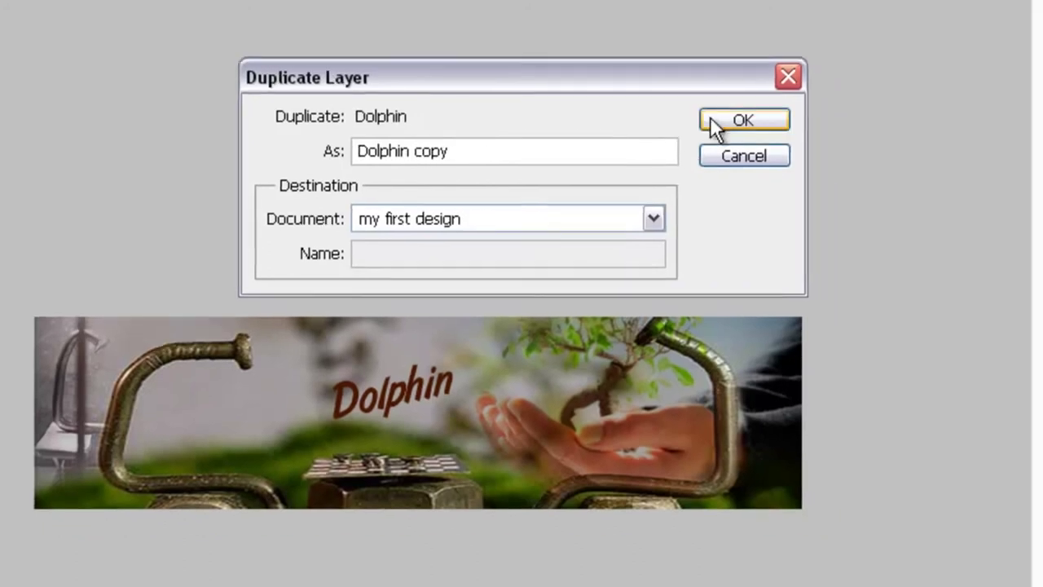
pyautogui.click(734, 143)
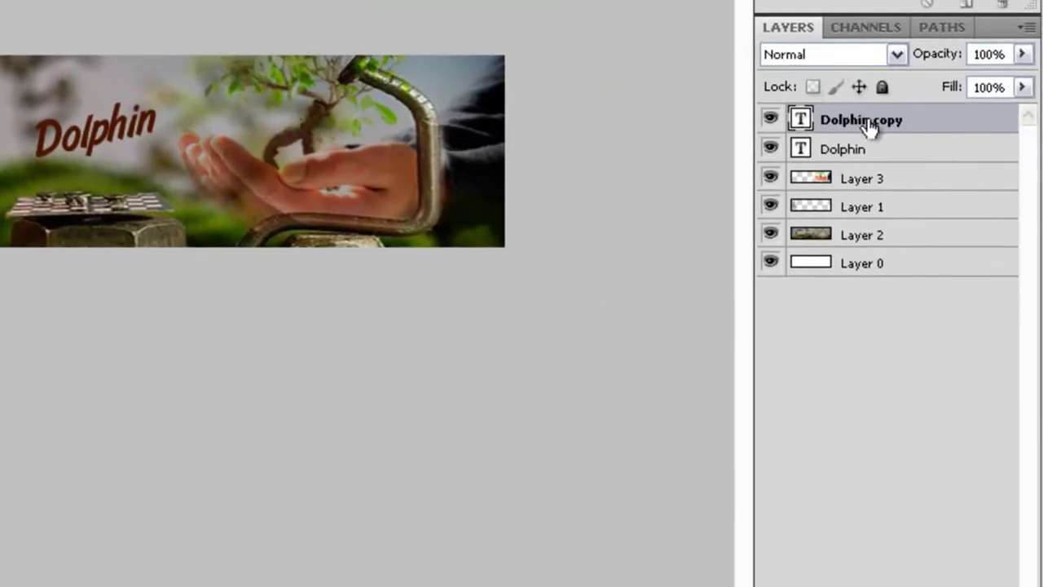
pyautogui.moveTo(265, 120); pyautogui.dragTo(254, 83)
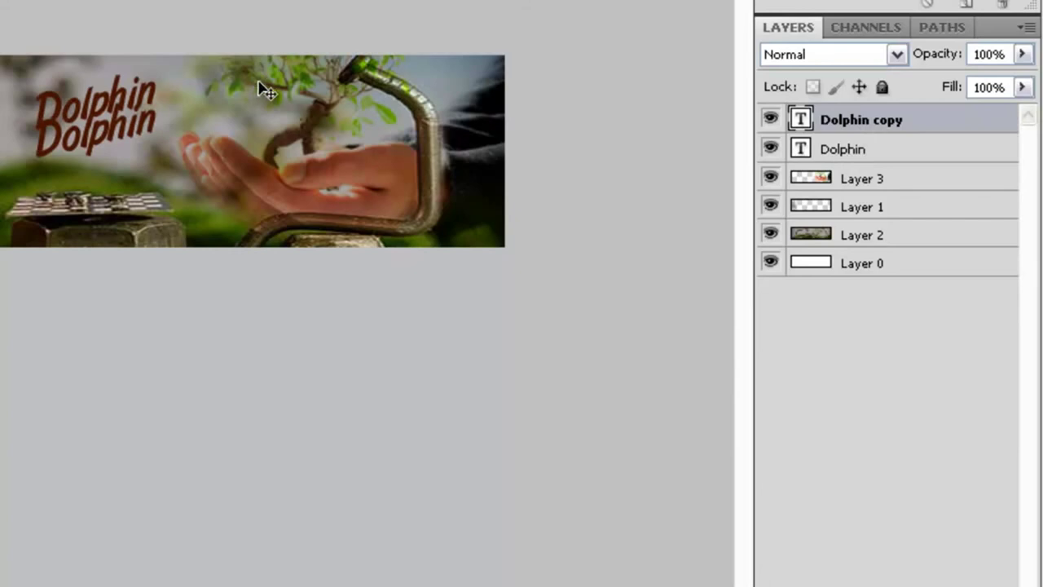
pyautogui.hotkey('ctrl', 'z')
pyautogui.moveTo(865, 119); pyautogui.dragTo(861, 163)
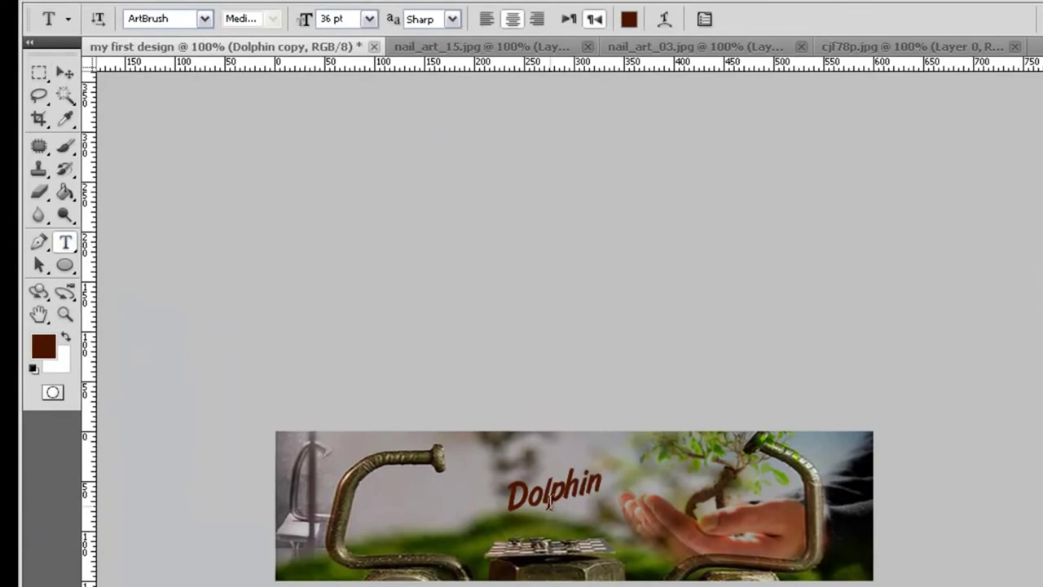
# - Enlarge the Dolphin text to 72 pt and nudge it slightly up-left
pyautogui.doubleClick(551, 493)
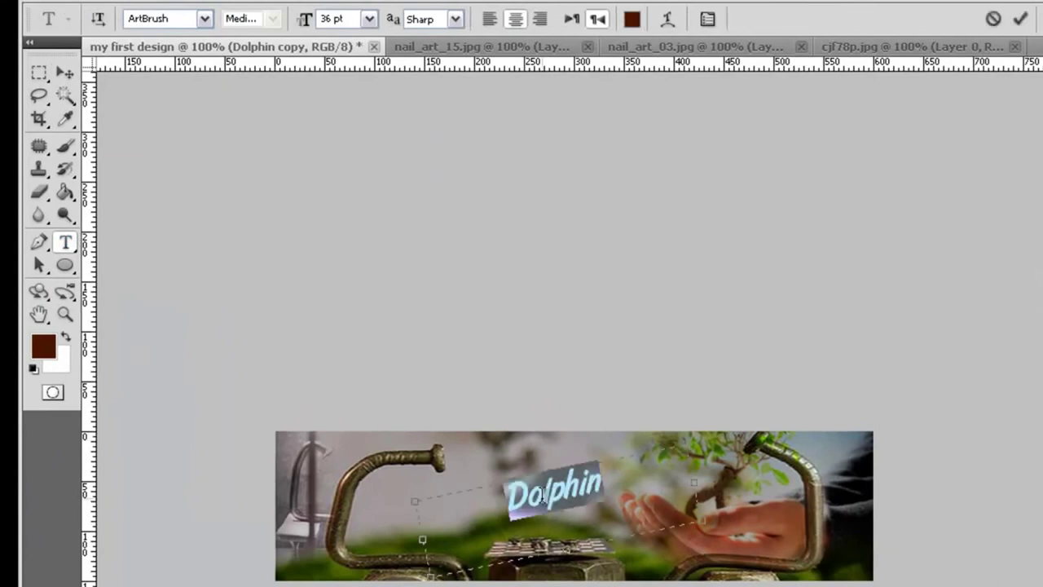
pyautogui.click(369, 18)
pyautogui.click(367, 270)
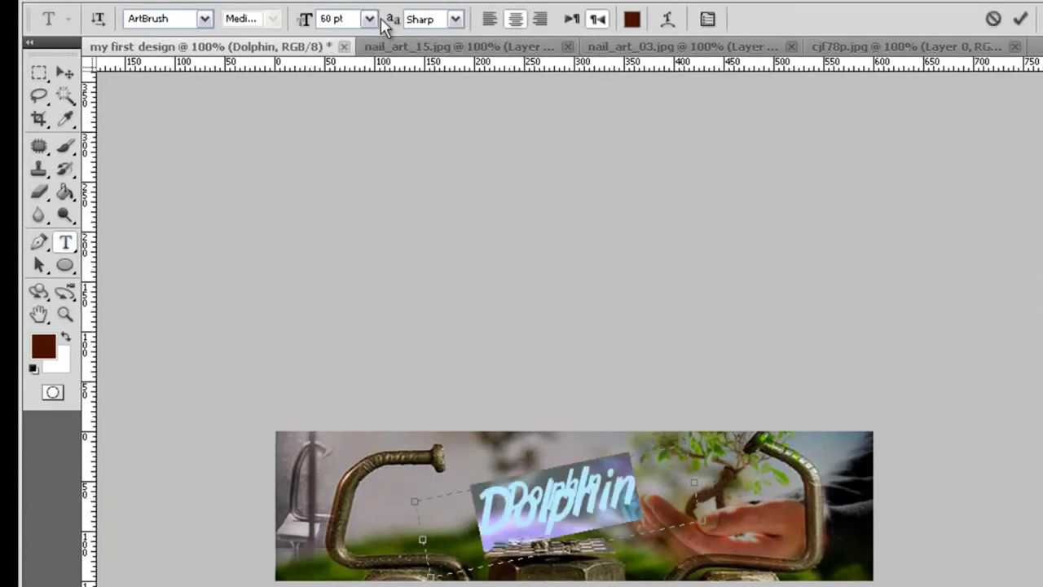
pyautogui.click(369, 18)
pyautogui.click(351, 288)
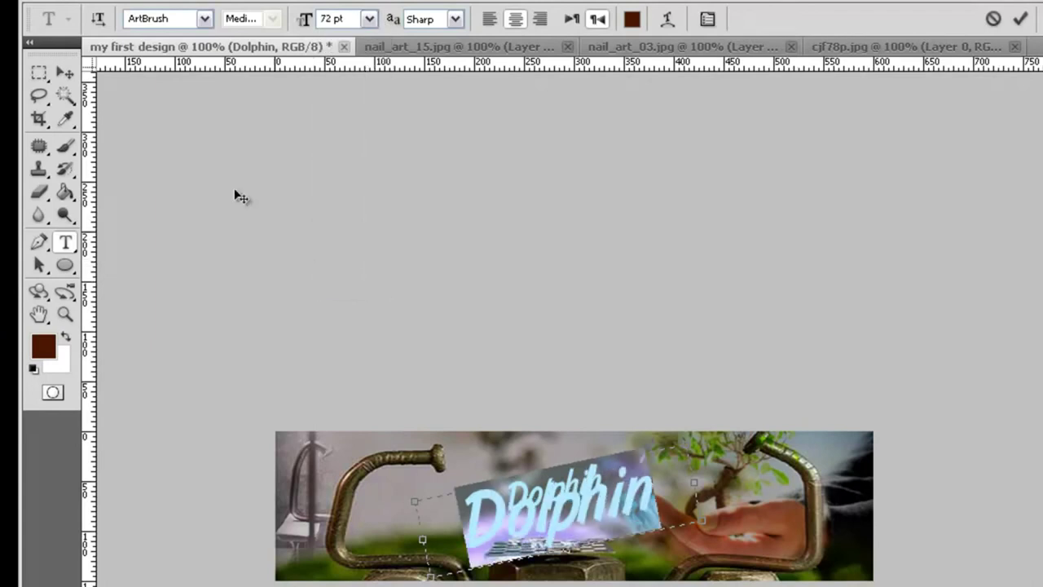
pyautogui.click(65, 73)
pyautogui.moveTo(556, 522); pyautogui.dragTo(553, 528)
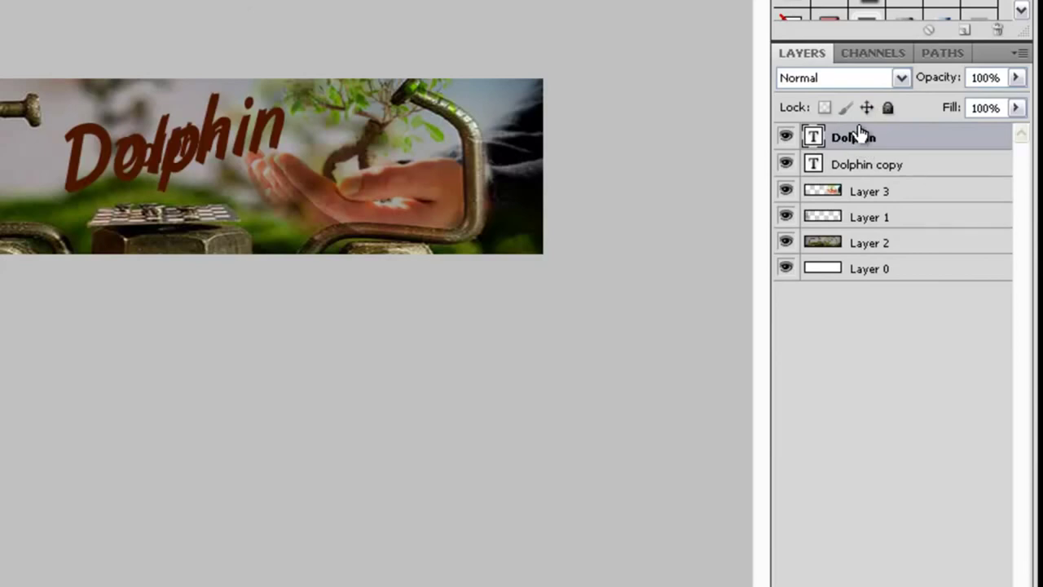
# - Fade the large Dolphin text layer to 28% fill, leaving Dolphin copy unchanged
pyautogui.click(899, 167)
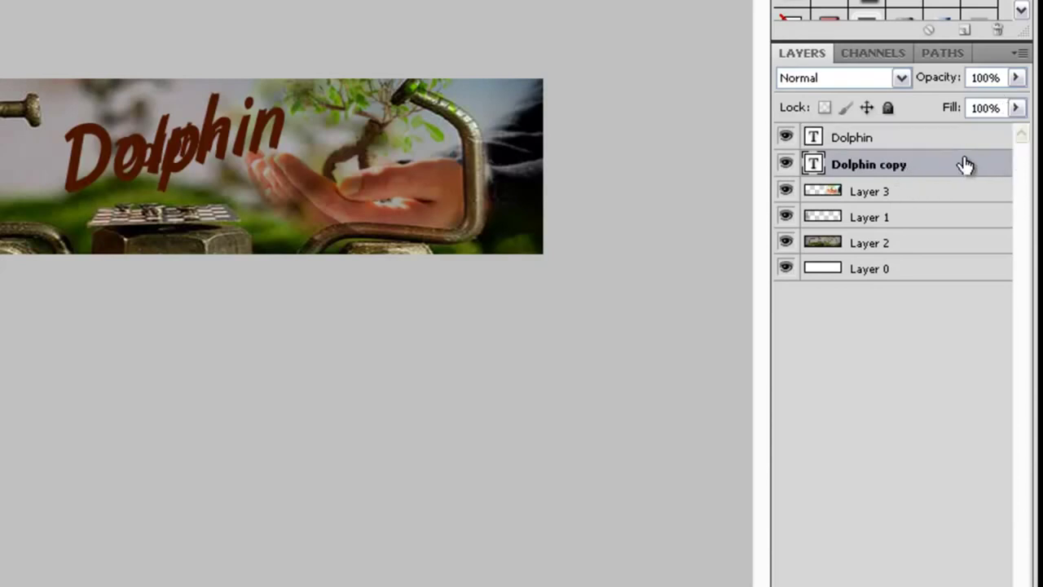
pyautogui.click(1017, 108)
pyautogui.moveTo(958, 132); pyautogui.dragTo(937, 133)
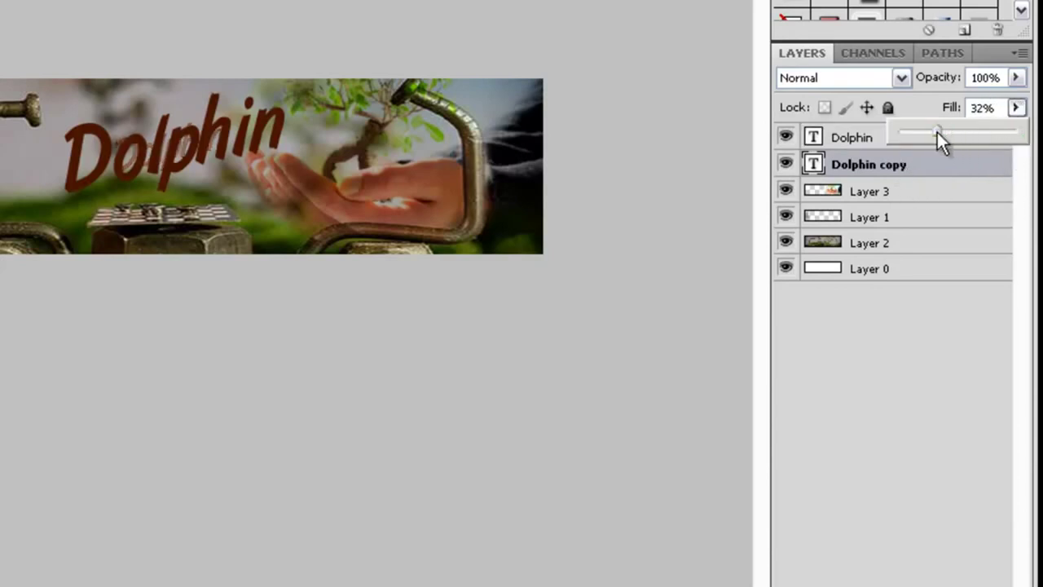
pyautogui.press('Escape')
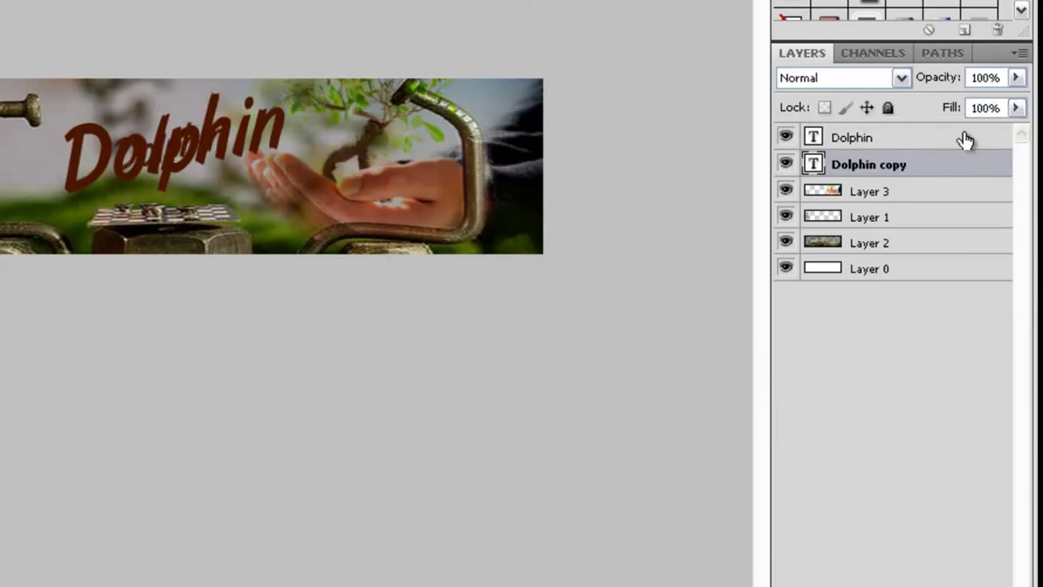
pyautogui.click(950, 135)
pyautogui.click(1016, 108)
pyautogui.moveTo(956, 129); pyautogui.dragTo(935, 133)
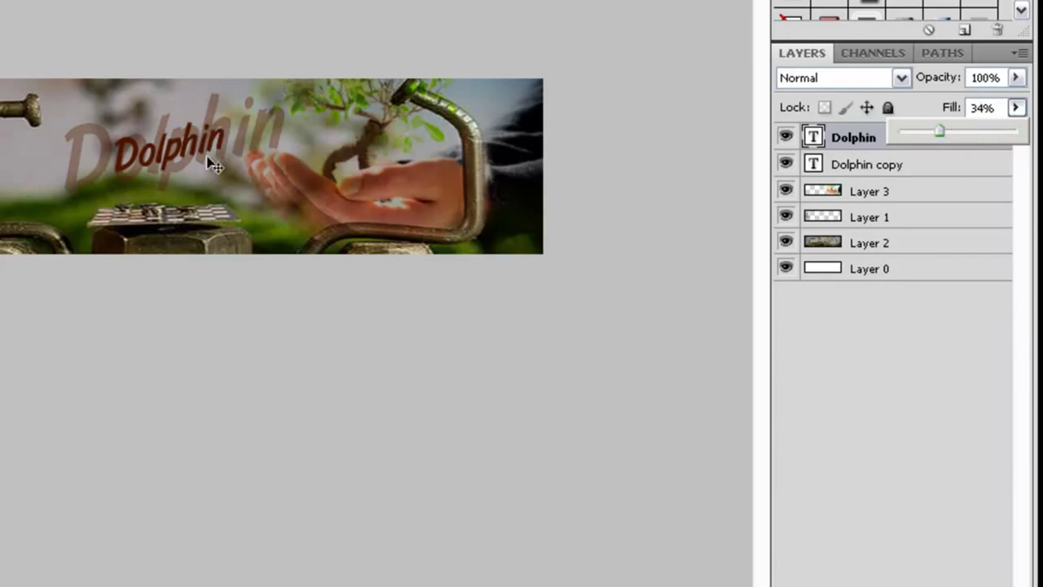
pyautogui.moveTo(940, 132); pyautogui.dragTo(932, 131)
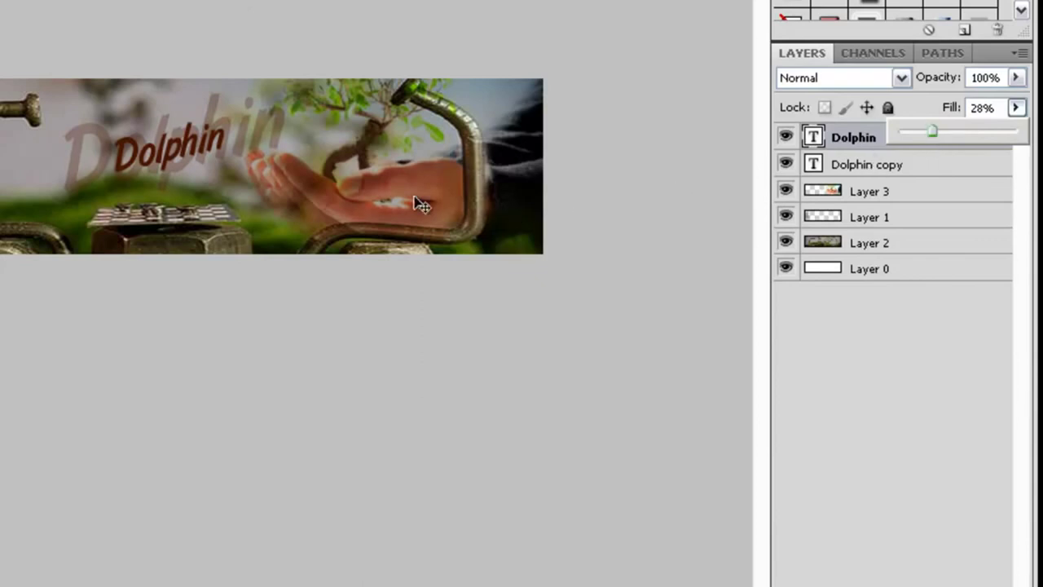
# - Shift the faded large Dolphin text slightly left behind the smaller copy
pyautogui.moveTo(191, 168); pyautogui.dragTo(172, 170)
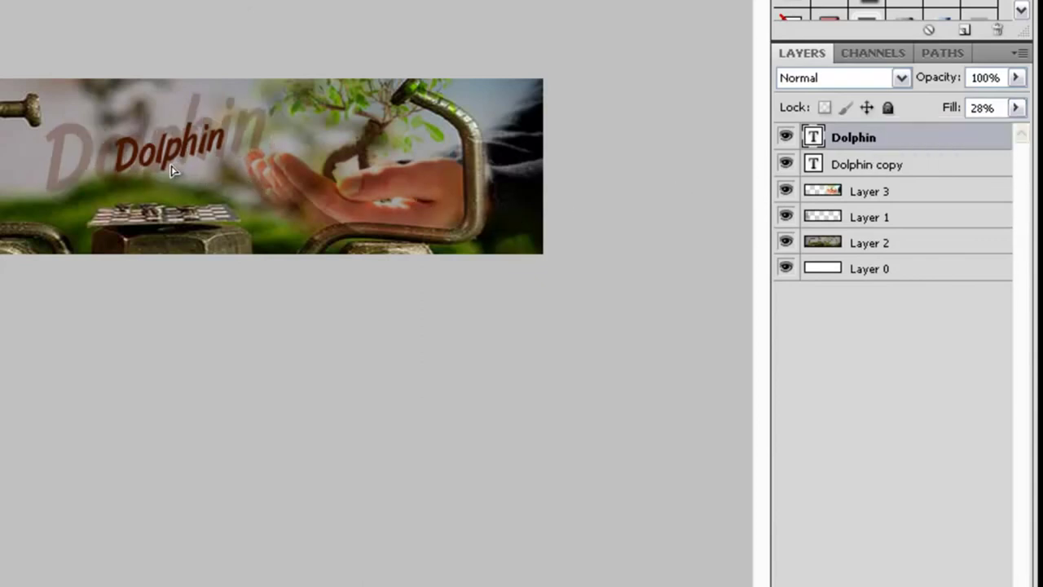
pyautogui.hotkey('shift', 'Right')
pyautogui.hotkey('shift', 'Right')
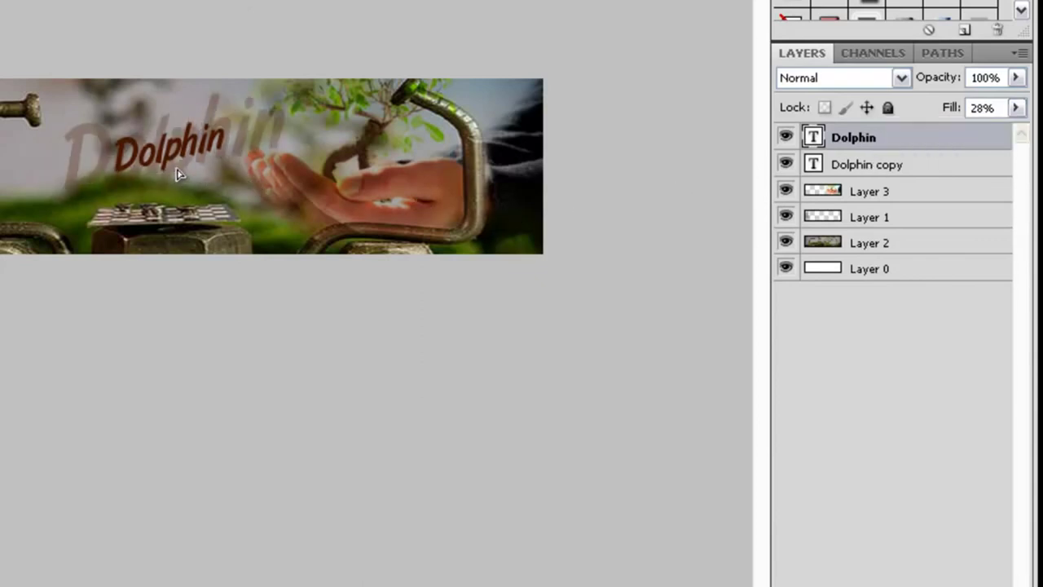
pyautogui.press('Left')
pyautogui.press('Left')
pyautogui.press('Left')
pyautogui.press('Left')
pyautogui.press('Left')
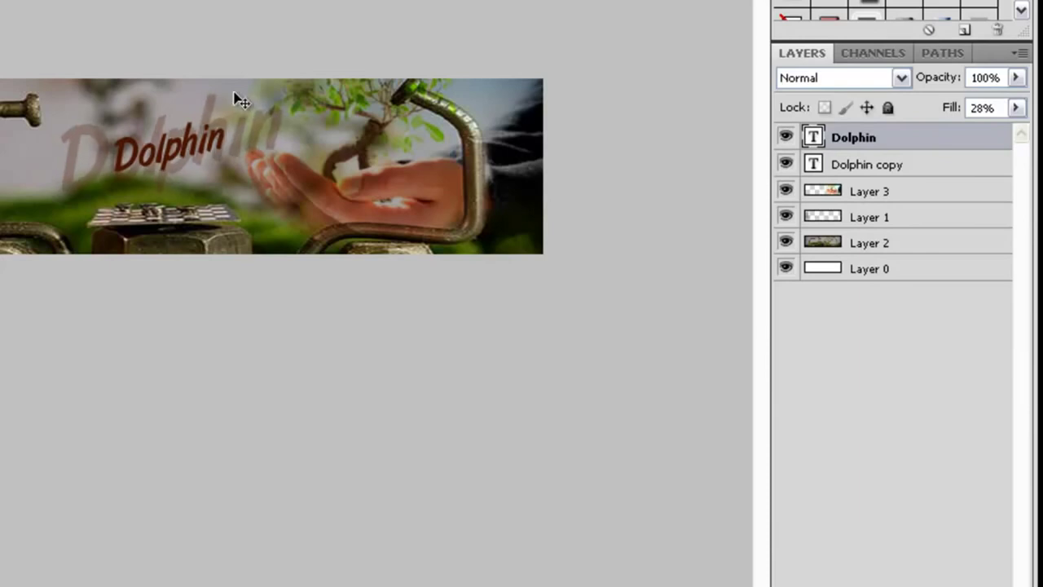
pyautogui.press('Left')
pyautogui.press('Left')
pyautogui.press('Left')
pyautogui.press('Left')
pyautogui.press('Left')
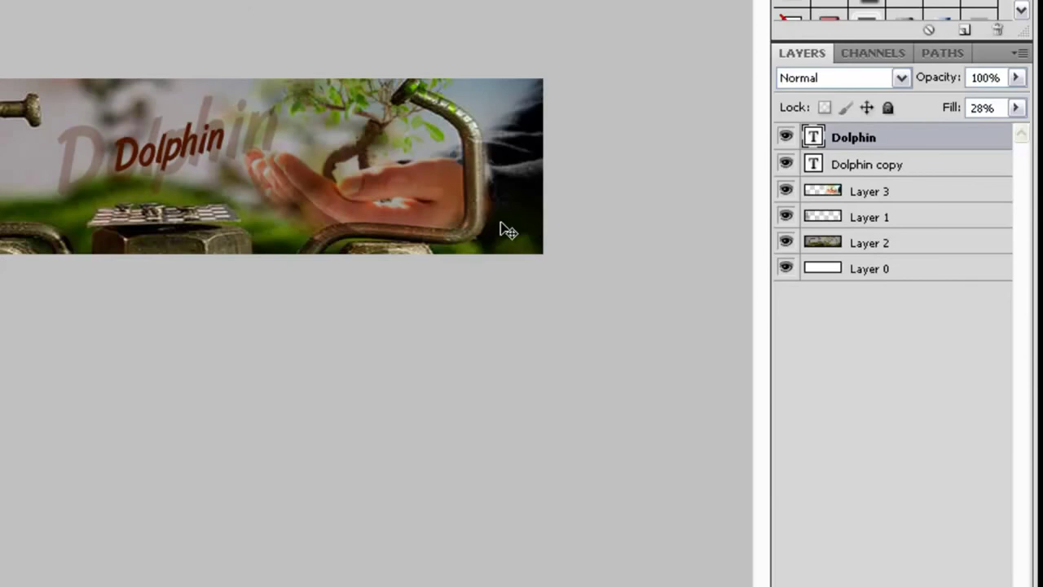
pyautogui.click(877, 190)
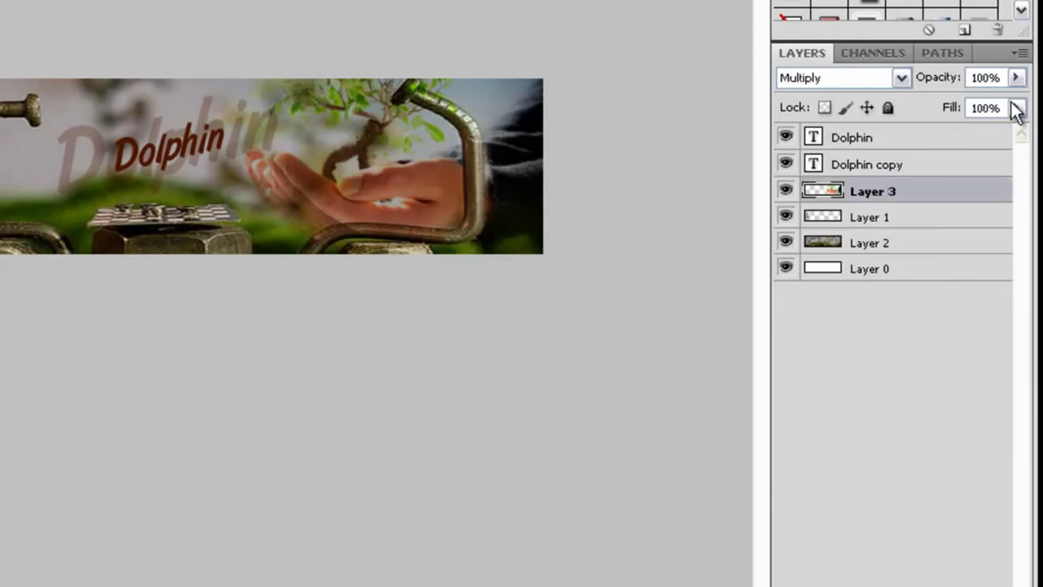
# - Lower the fill of Layer 3, the hand-and-tree photo, to 51%
pyautogui.click(1017, 109)
pyautogui.moveTo(967, 132); pyautogui.dragTo(961, 135)
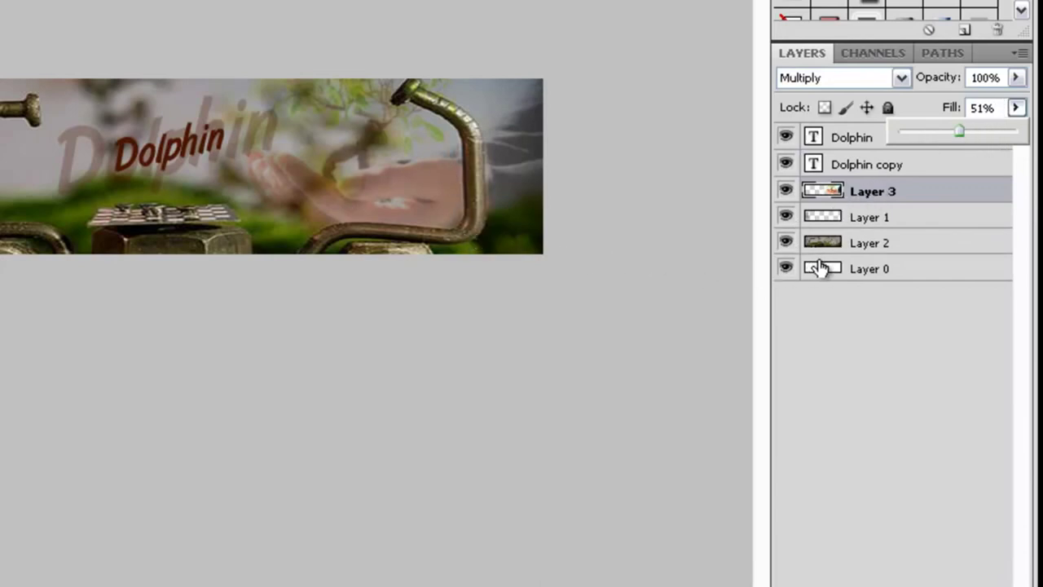
pyautogui.click(922, 105)
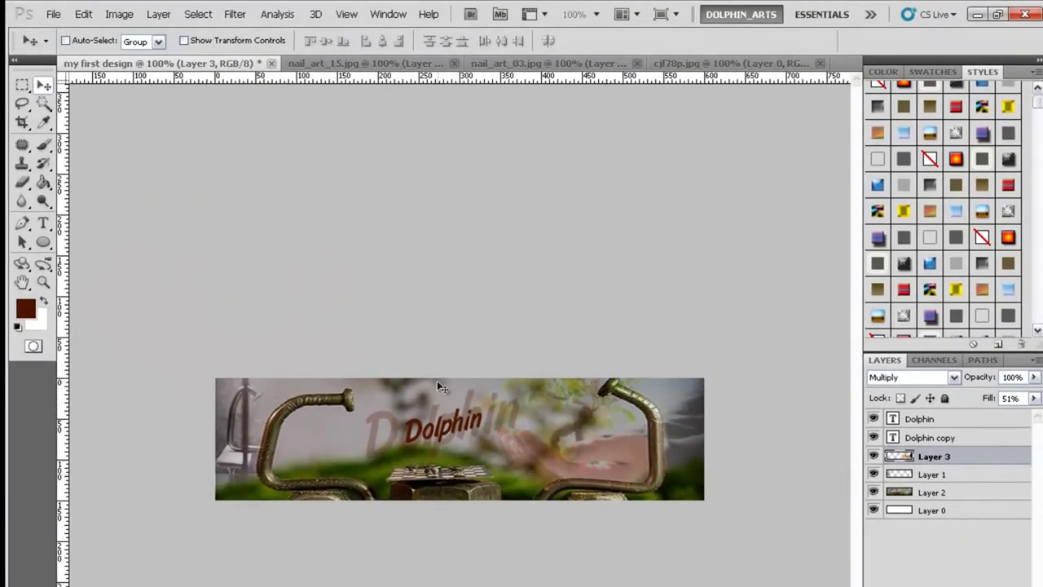
# - Check nail_art_15.jpg, select Layer 1 in my first design, then view nail_art_03.jpg
pyautogui.click(412, 65)
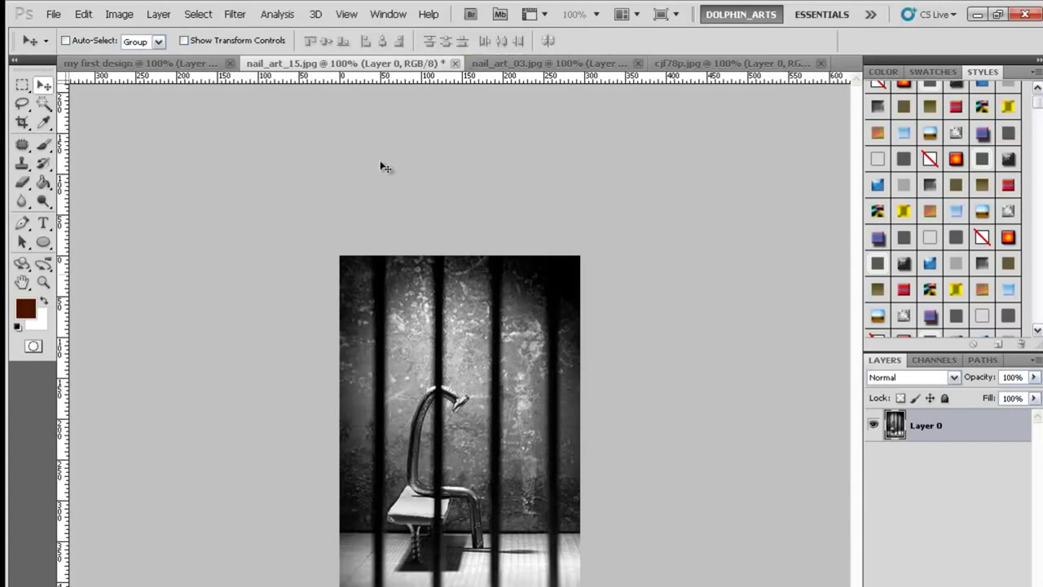
pyautogui.click(195, 63)
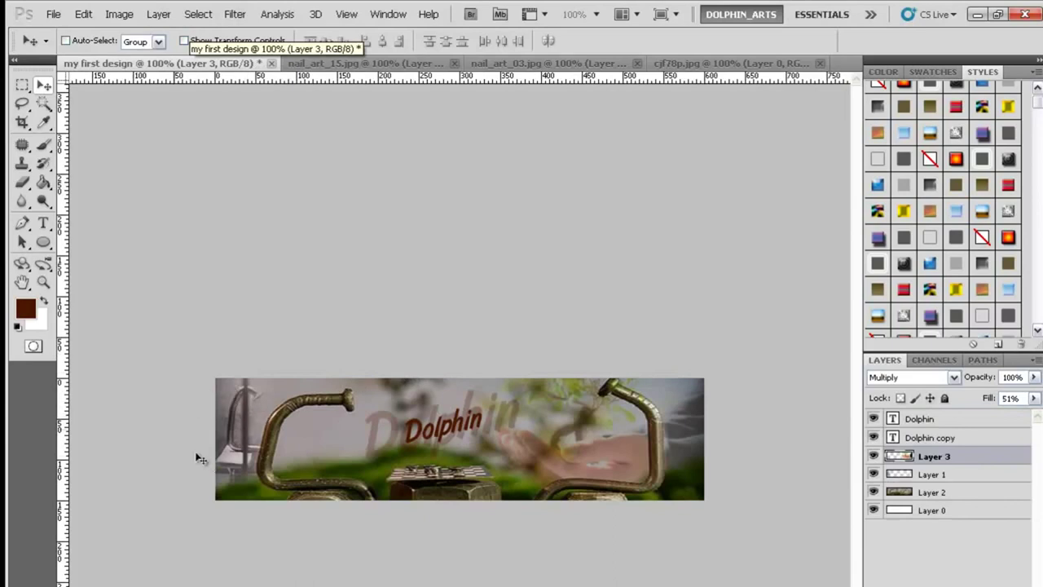
pyautogui.click(83, 16)
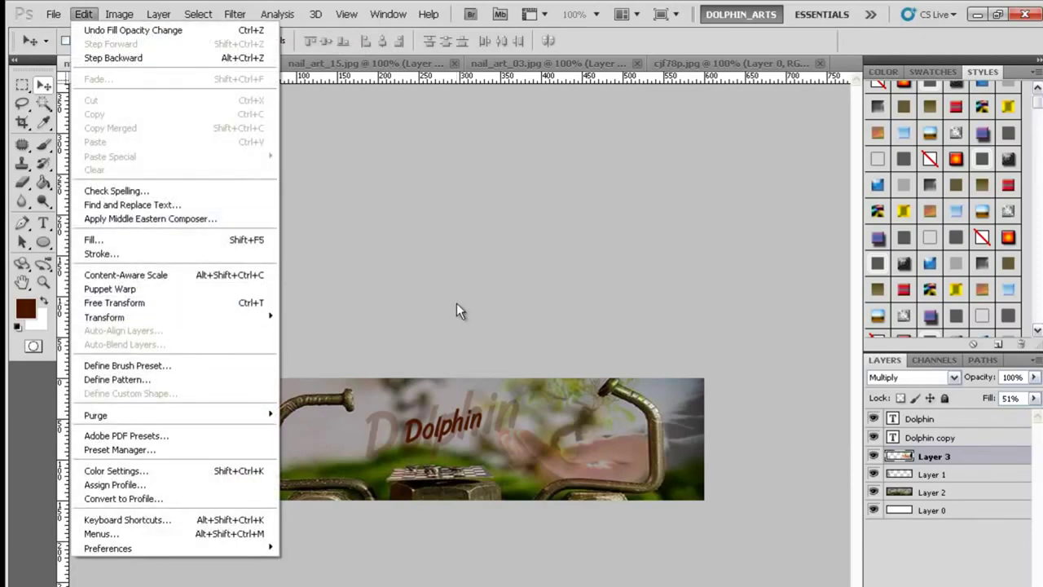
pyautogui.click(420, 350)
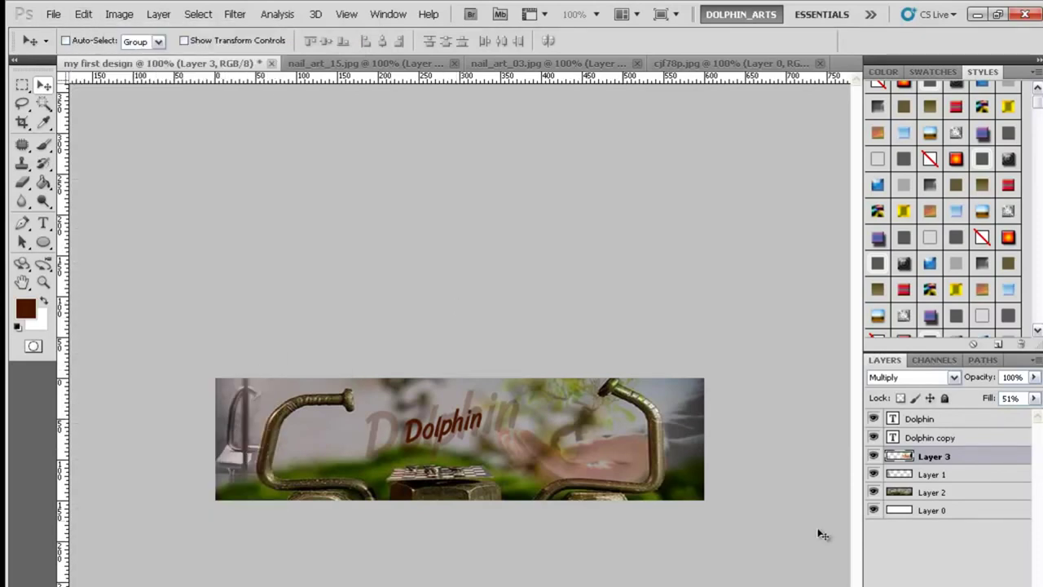
pyautogui.click(929, 475)
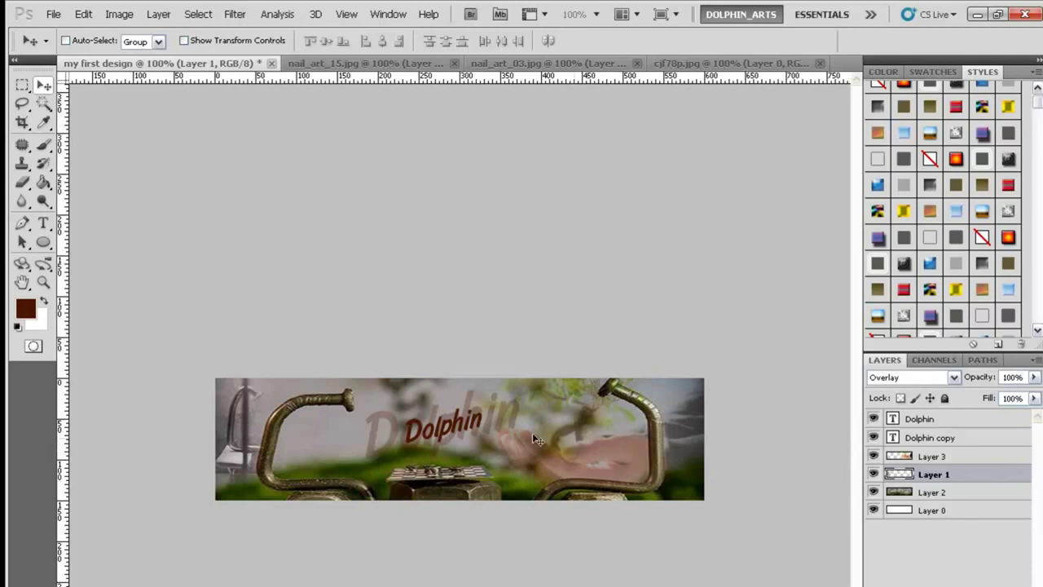
pyautogui.click(509, 64)
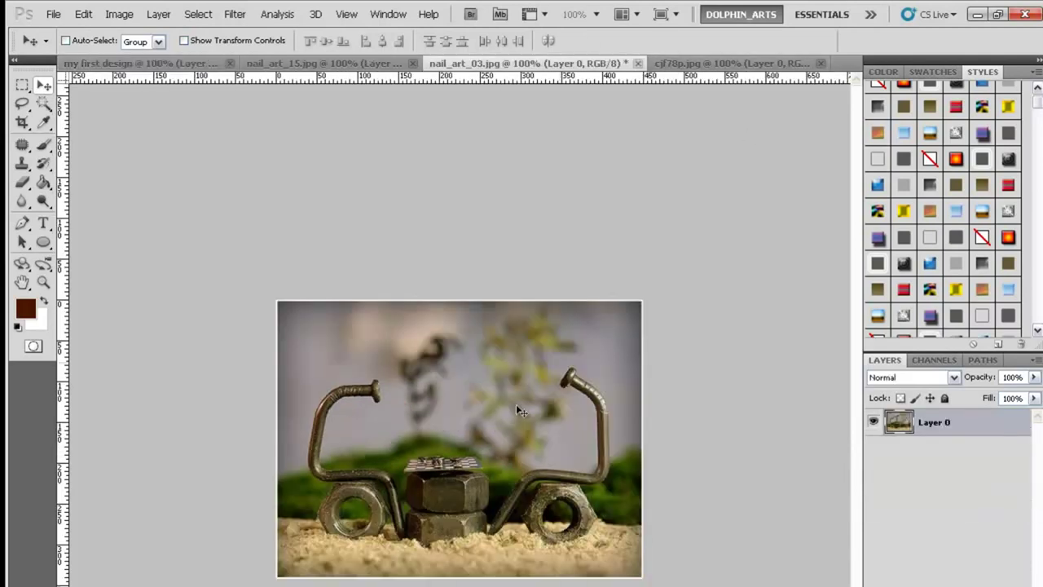
# - Flip the cjf78p.jpg tree-in-hand photo horizontally, then return to the my first design banner
pyautogui.click(143, 64)
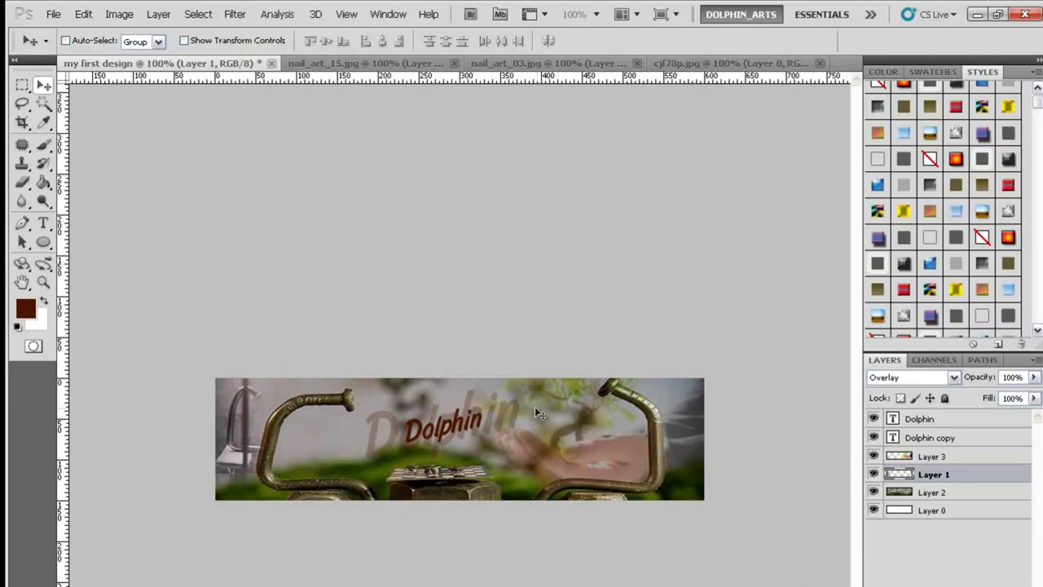
pyautogui.click(730, 63)
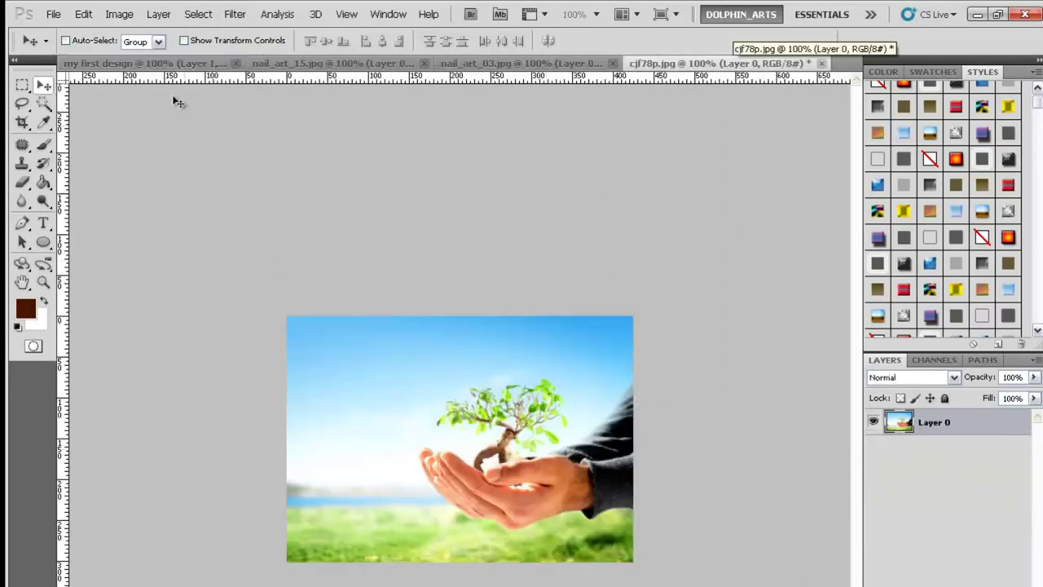
pyautogui.click(83, 14)
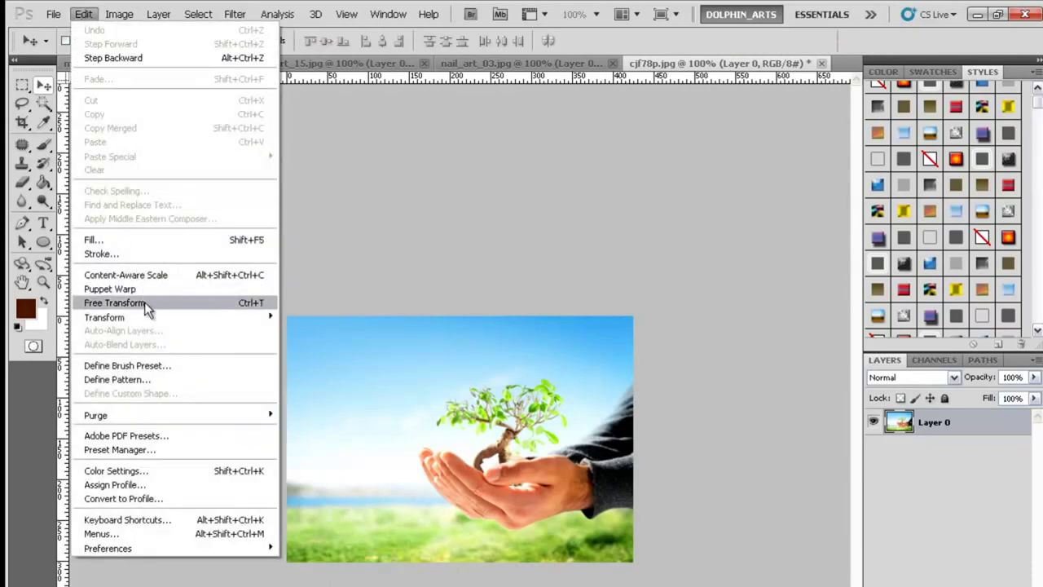
pyautogui.moveTo(104, 317)
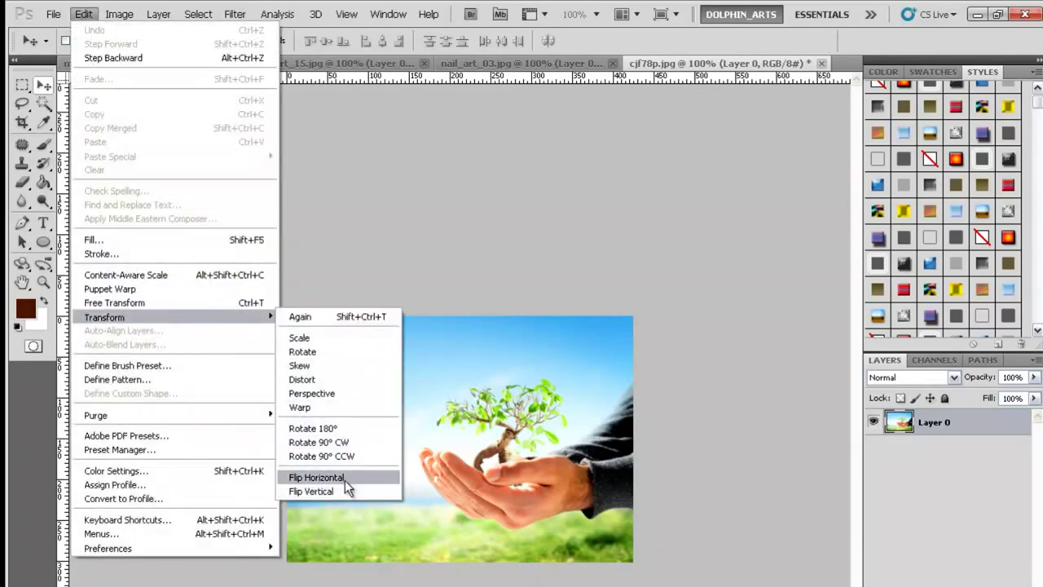
pyautogui.click(345, 480)
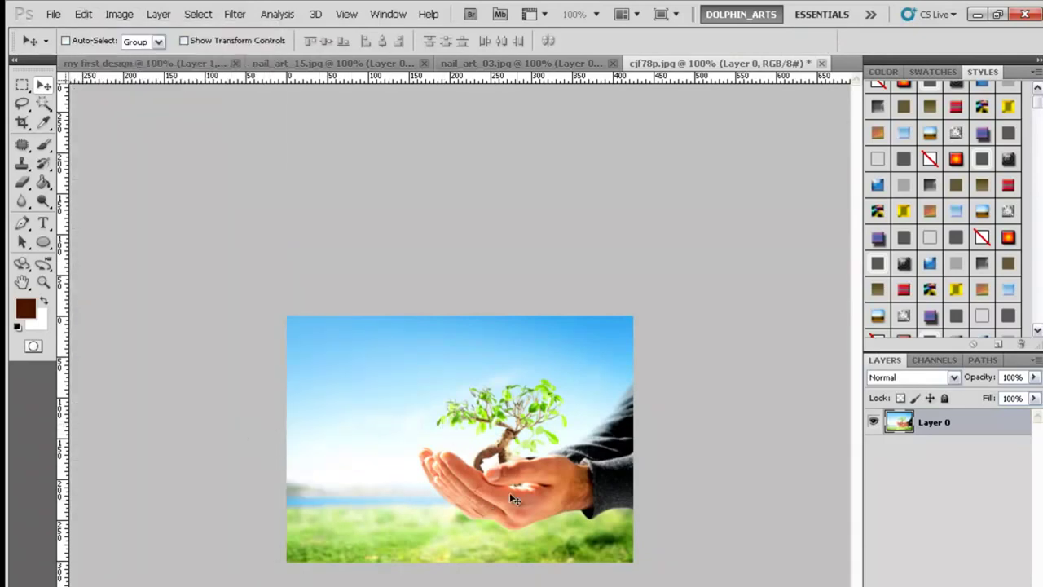
pyautogui.click(194, 62)
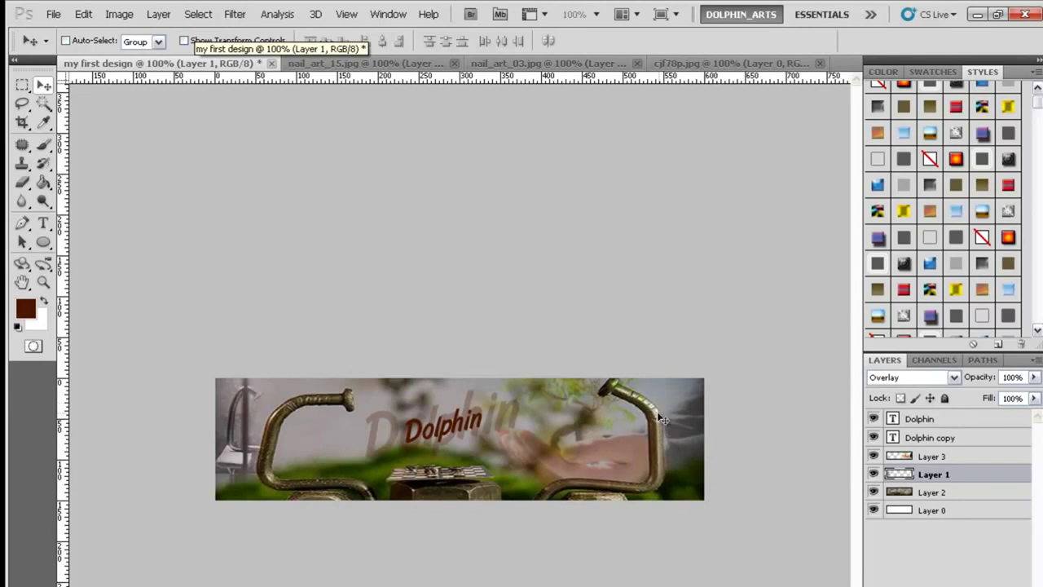
pyautogui.click(934, 459)
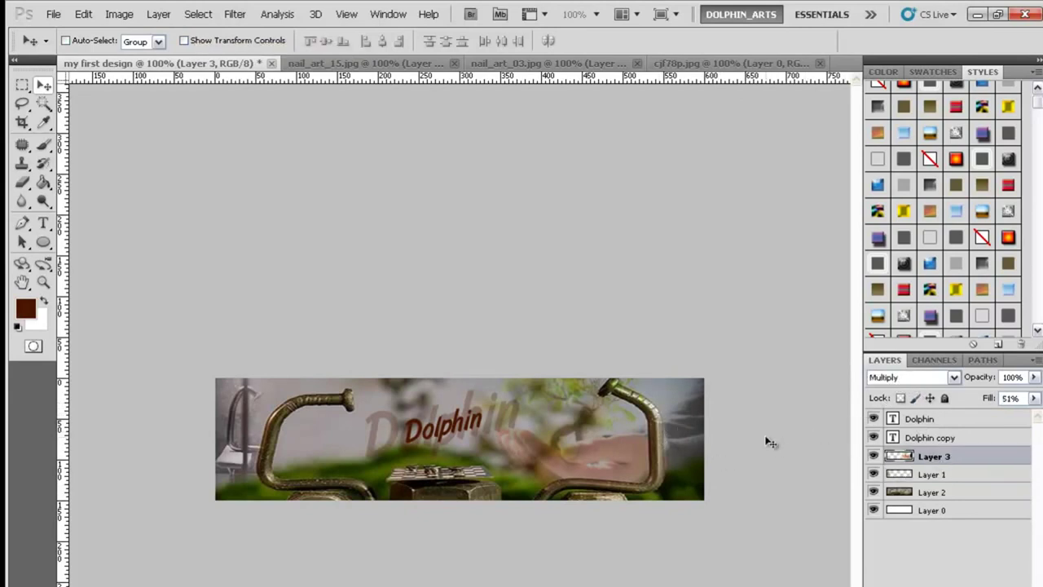
pyautogui.click(921, 438)
pyautogui.click(927, 419)
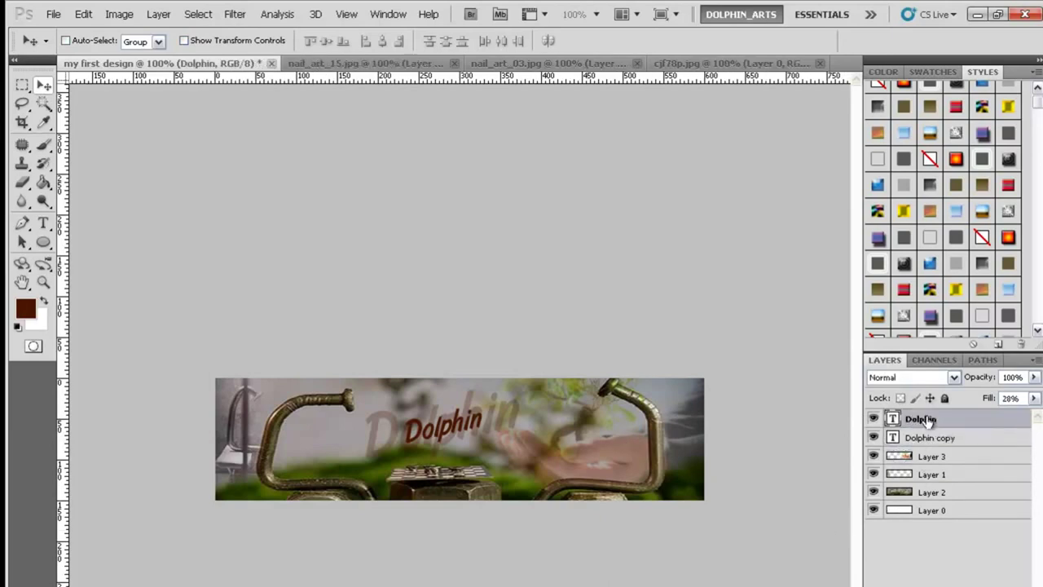
pyautogui.click(934, 440)
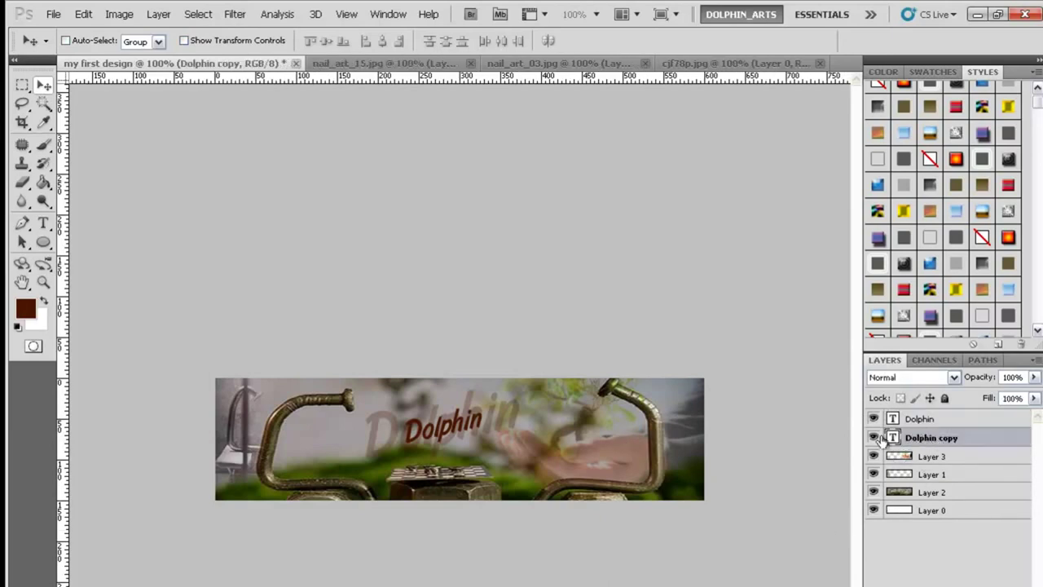